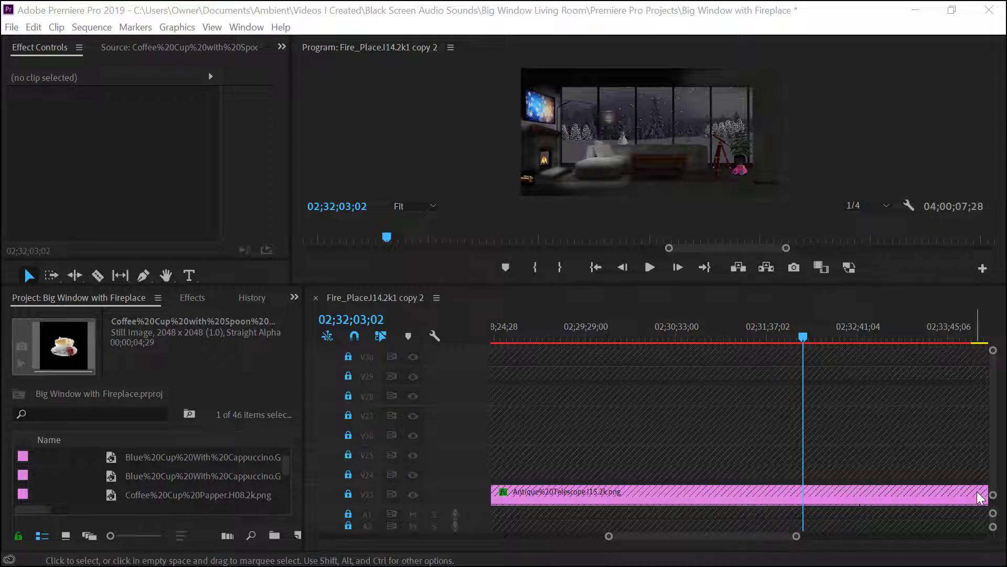
Move the playhead to 02;31;39;05 and unlock video tracks V26 to V29
{"action": "left_click_drag", "start_coordinate": [802, 337], "coordinate": [769, 336]}
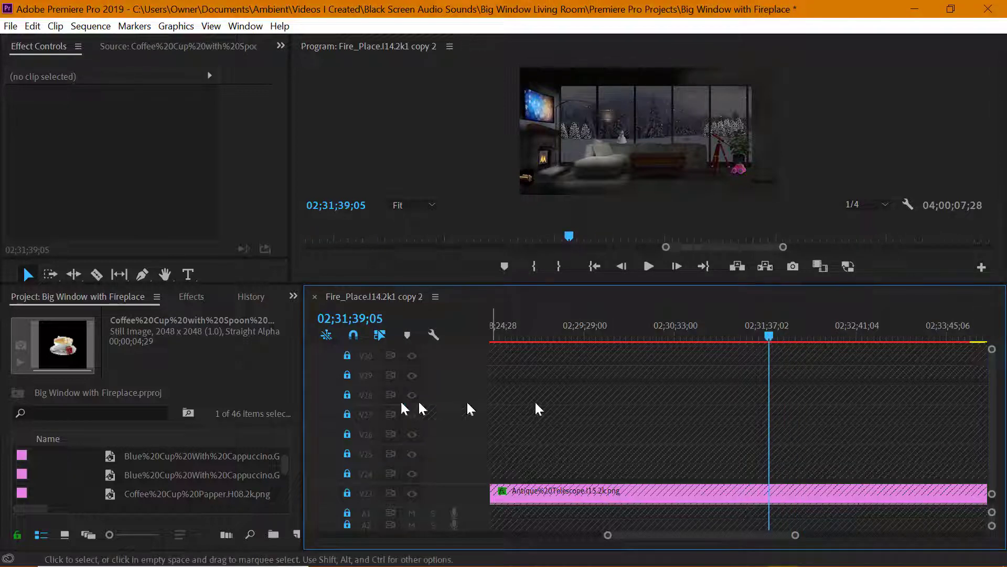
{"action": "left_click", "coordinate": [347, 375]}
{"action": "left_click_drag", "start_coordinate": [348, 397], "coordinate": [348, 435]}
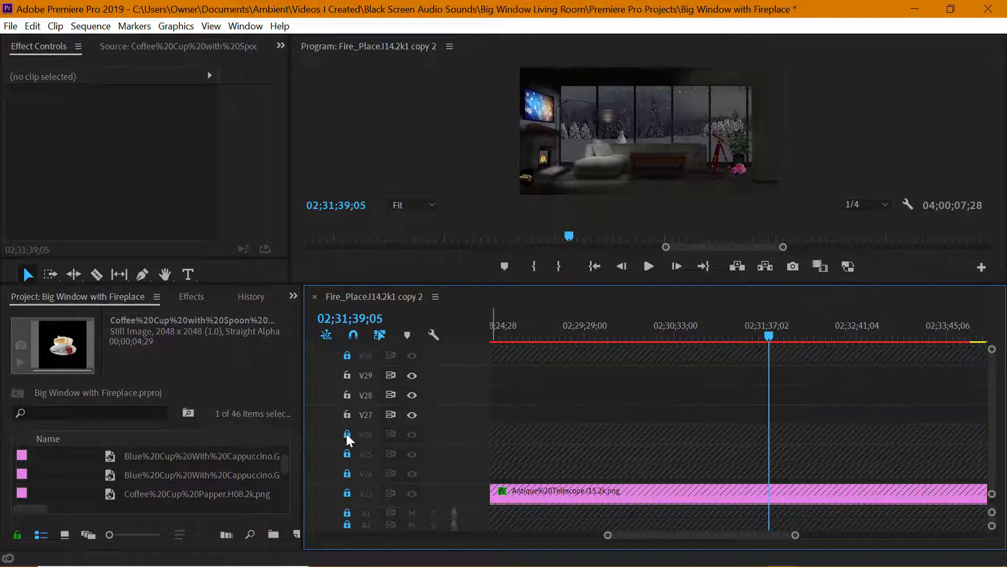
Place the coffee cup with spoon image on track V26 at the playhead
{"action": "scroll", "coordinate": [215, 468], "scroll_direction": "down", "scroll_amount": 2}
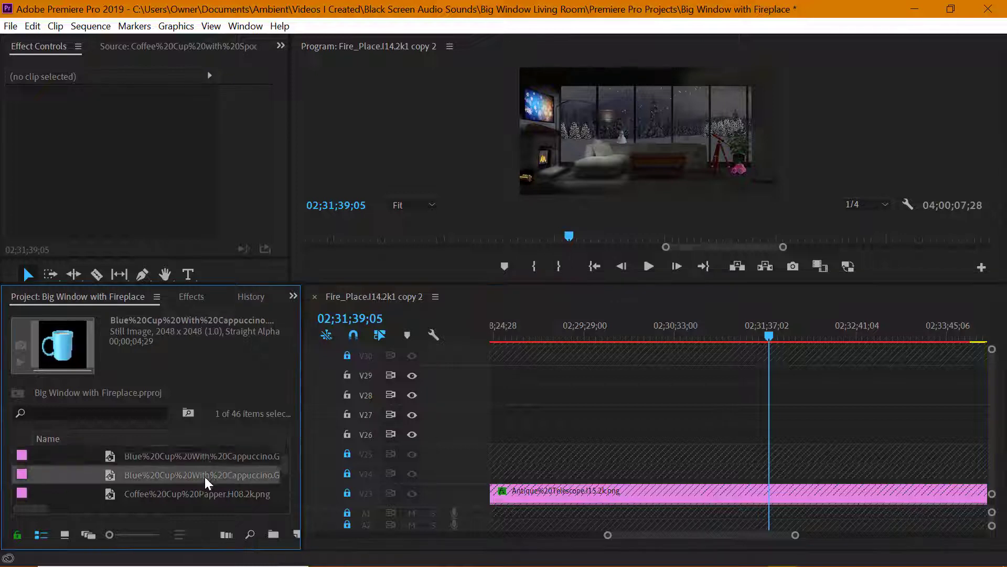
{"action": "left_click", "coordinate": [203, 474]}
{"action": "left_click_drag", "start_coordinate": [184, 474], "coordinate": [772, 434]}
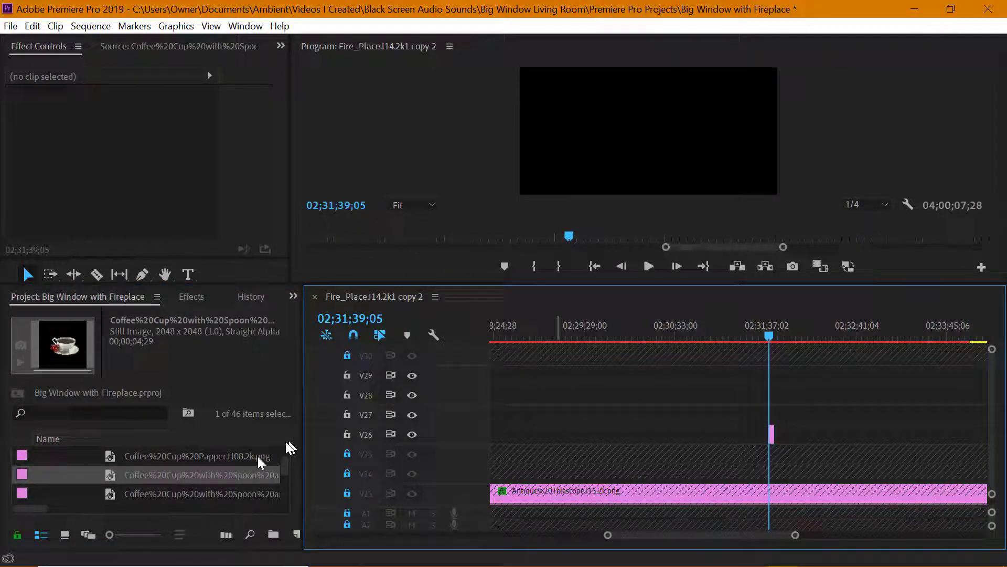
Place Pumpkin%20Spice%20Latte.H03.2k.png on V27 at the playhead and extend the V26 and V27 clips to start earlier
{"action": "scroll", "coordinate": [223, 493], "scroll_direction": "down", "scroll_amount": 1}
{"action": "left_click", "coordinate": [221, 493]}
{"action": "scroll", "coordinate": [218, 493], "scroll_direction": "down", "scroll_amount": 1}
{"action": "left_click", "coordinate": [216, 493]}
{"action": "scroll", "coordinate": [213, 491], "scroll_direction": "down", "scroll_amount": 1}
{"action": "scroll", "coordinate": [216, 496], "scroll_direction": "down", "scroll_amount": 1}
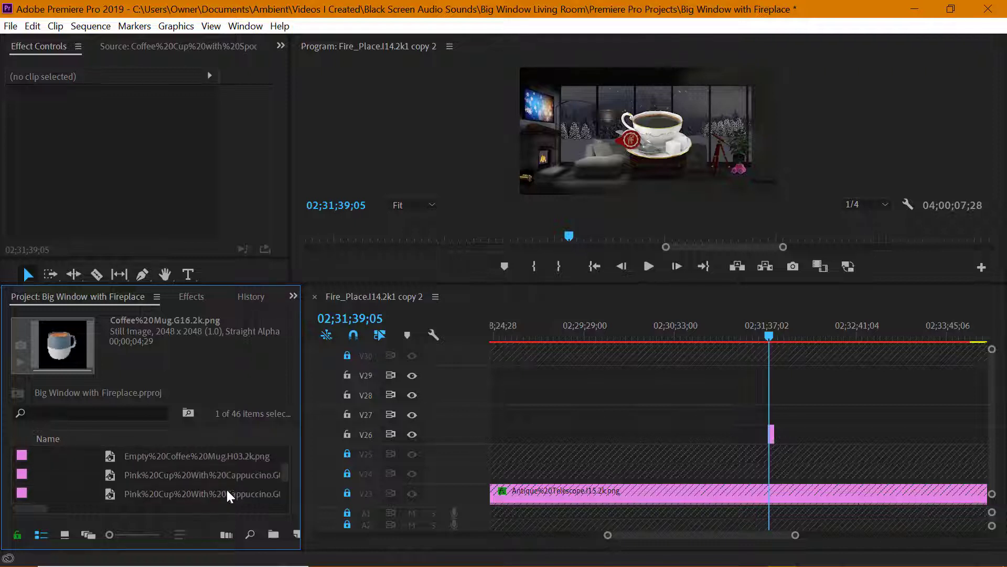
{"action": "left_click", "coordinate": [220, 492]}
{"action": "scroll", "coordinate": [220, 488], "scroll_direction": "down", "scroll_amount": 1}
{"action": "scroll", "coordinate": [220, 481], "scroll_direction": "down", "scroll_amount": 1}
{"action": "left_click", "coordinate": [225, 476]}
{"action": "left_click_drag", "start_coordinate": [225, 476], "coordinate": [734, 414]}
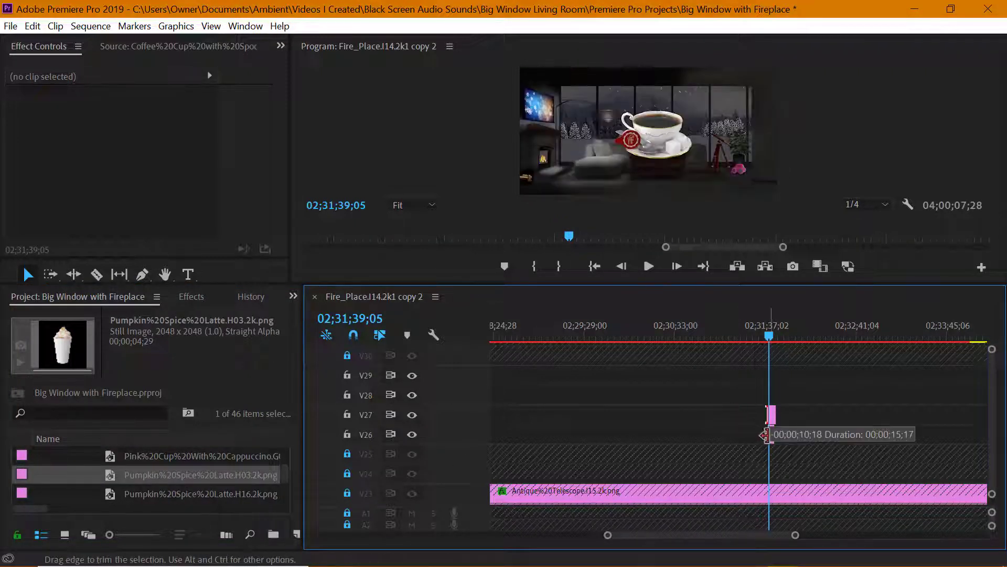
Place Pumpkin%20Spice%20Latte.H16.2k.png on V28 and Coffee%20Mug.G09.2k.png on V29 around the playhead
{"action": "left_click_drag", "start_coordinate": [263, 494], "coordinate": [784, 393]}
{"action": "scroll", "coordinate": [221, 472], "scroll_direction": "up", "scroll_amount": 1}
{"action": "scroll", "coordinate": [222, 471], "scroll_direction": "up", "scroll_amount": 4}
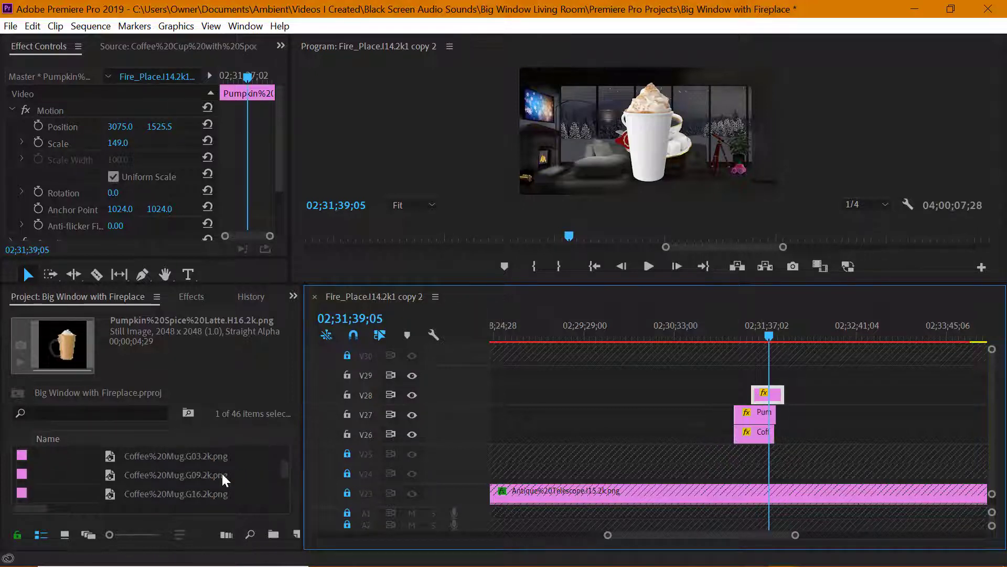
{"action": "left_click", "coordinate": [204, 474]}
{"action": "left_click_drag", "start_coordinate": [203, 473], "coordinate": [751, 376]}
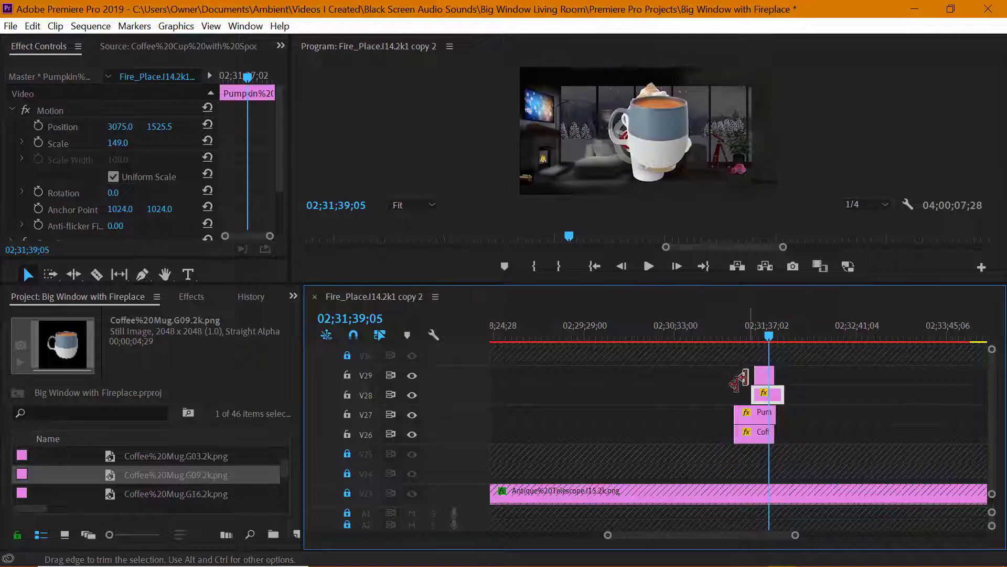
Unlock V23 and copy the Brightness & Contrast and Drop Shadow effects from the Antique Telescope clip
{"action": "left_click", "coordinate": [347, 494]}
{"action": "left_click", "coordinate": [545, 499]}
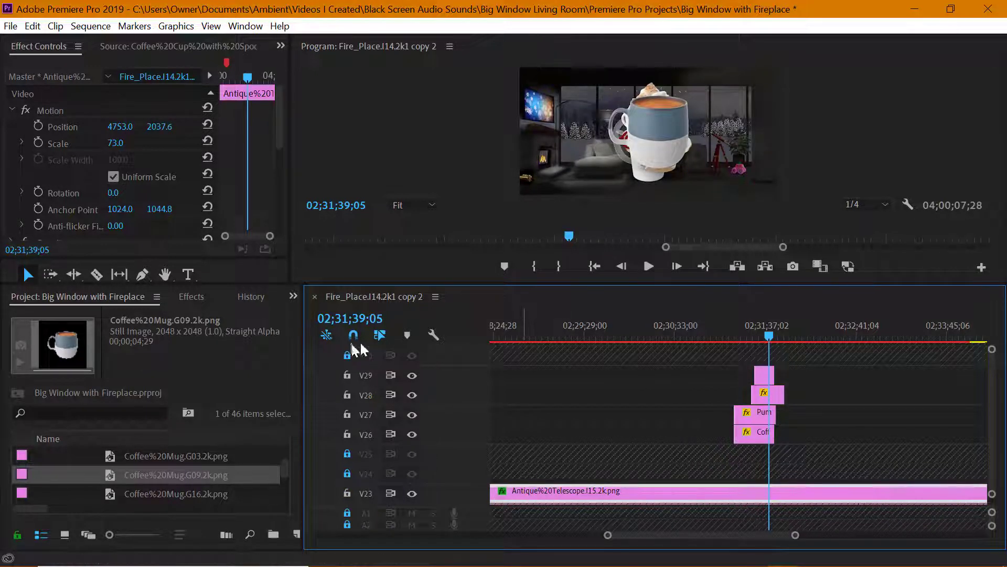
{"action": "scroll", "coordinate": [147, 174], "scroll_direction": "down", "scroll_amount": 6}
{"action": "left_click", "coordinate": [85, 137]}
{"action": "scroll", "coordinate": [120, 160], "scroll_direction": "down", "scroll_amount": 1}
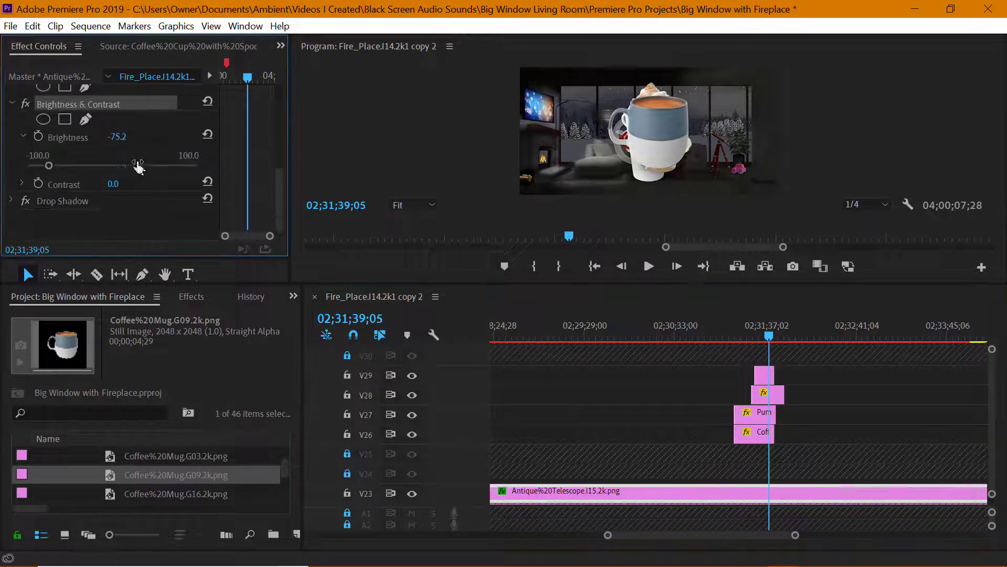
{"action": "left_click", "coordinate": [118, 201], "text": "ctrl"}
Paste the copied Brightness & Contrast and Drop Shadow effects onto the four drink clips on V26 to V29
{"action": "left_click", "coordinate": [765, 375]}
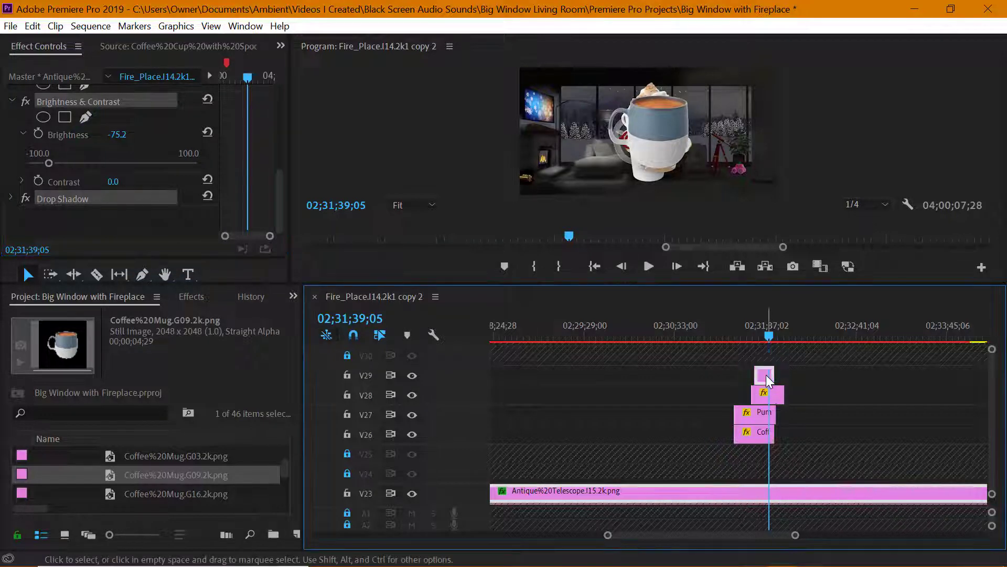
{"action": "left_click", "coordinate": [765, 397]}
{"action": "left_click", "coordinate": [759, 412]}
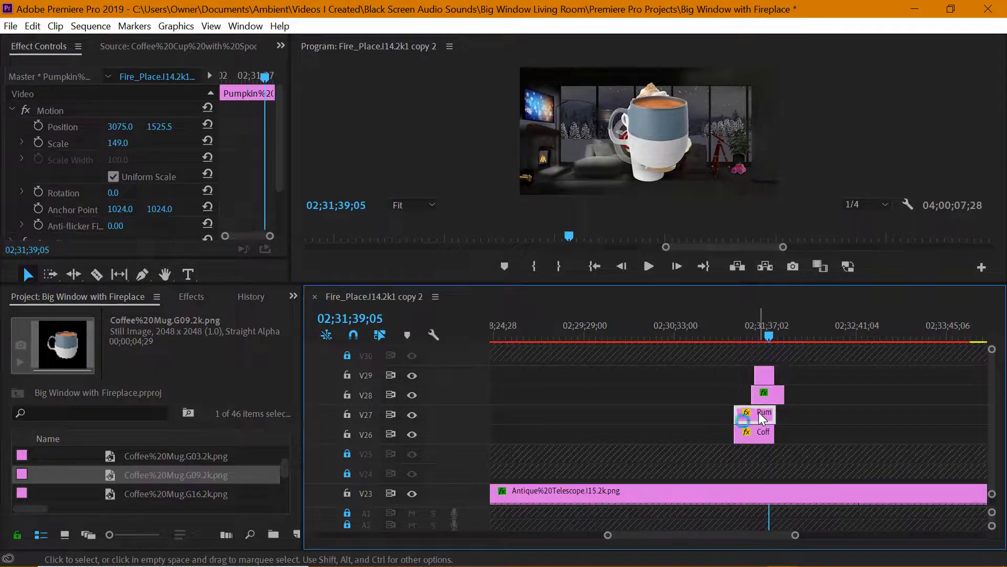
{"action": "key", "text": "ctrl+v"}
{"action": "left_click", "coordinate": [760, 434]}
{"action": "key", "text": "ctrl+v"}
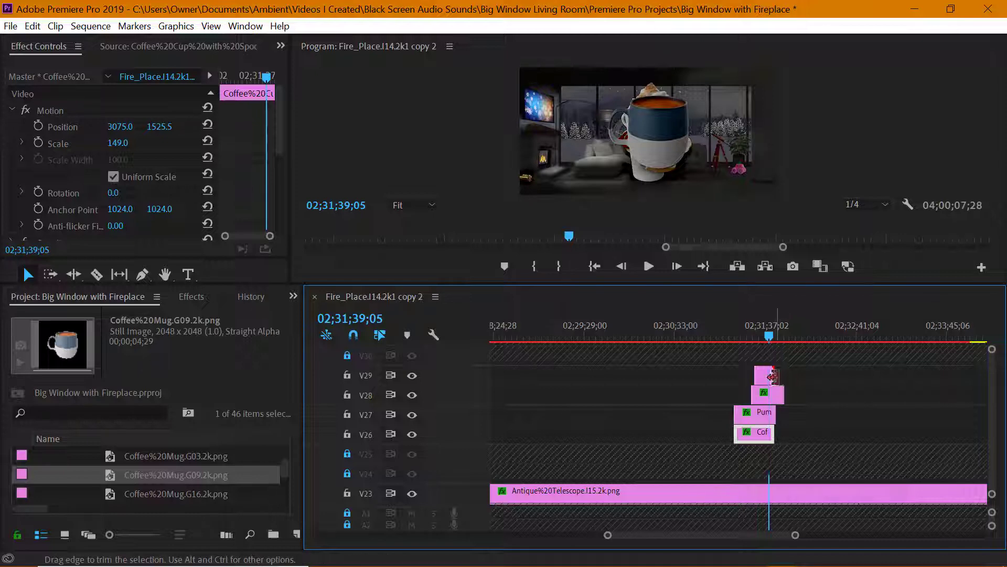
Hide tracks V27, V28 and V29 and extend the ends of the four drink clips past the playhead
{"action": "left_click_drag", "start_coordinate": [774, 375], "coordinate": [794, 375]}
{"action": "left_click", "coordinate": [412, 375]}
{"action": "left_click", "coordinate": [413, 395]}
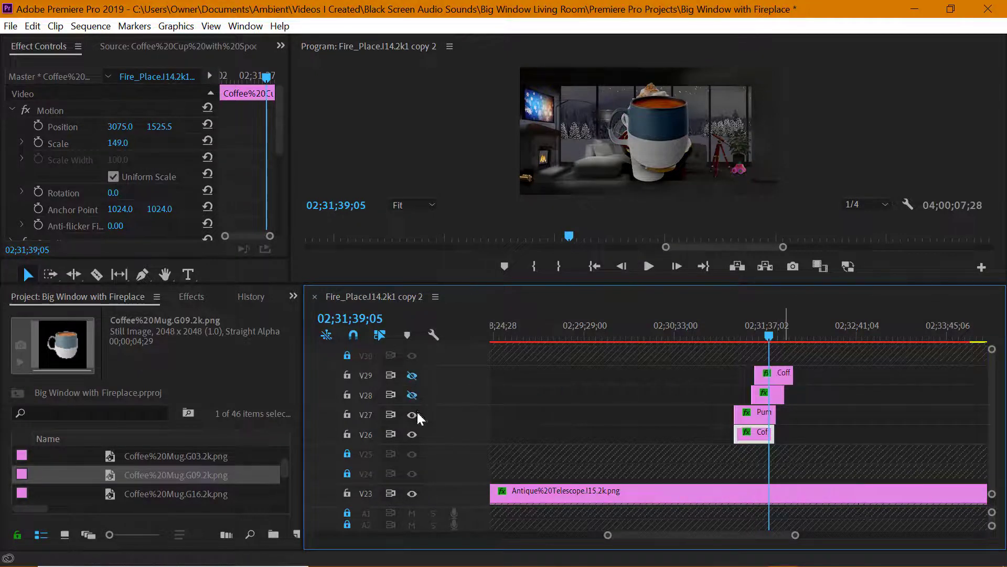
{"action": "left_click", "coordinate": [413, 415]}
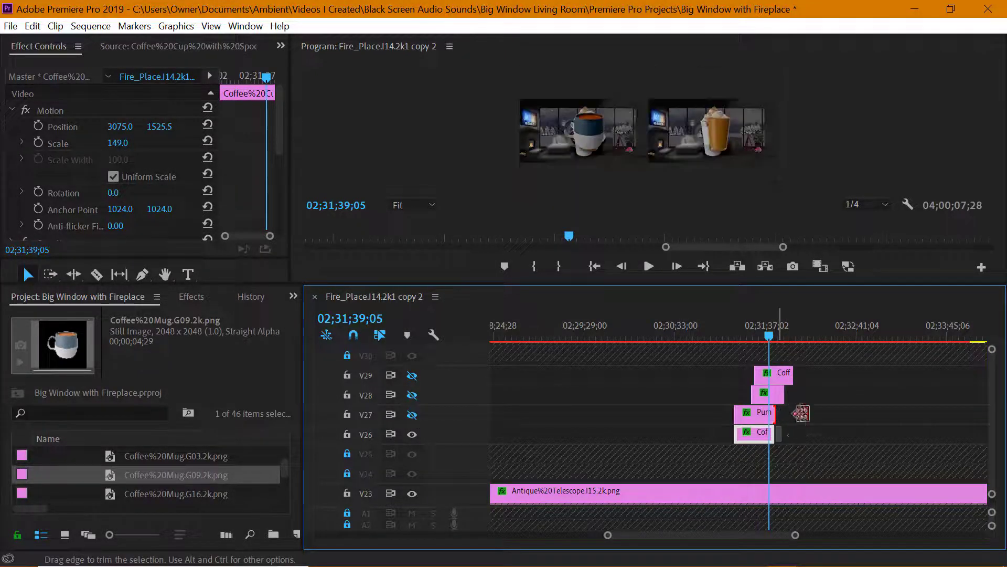
{"action": "left_click_drag", "start_coordinate": [774, 434], "coordinate": [798, 433]}
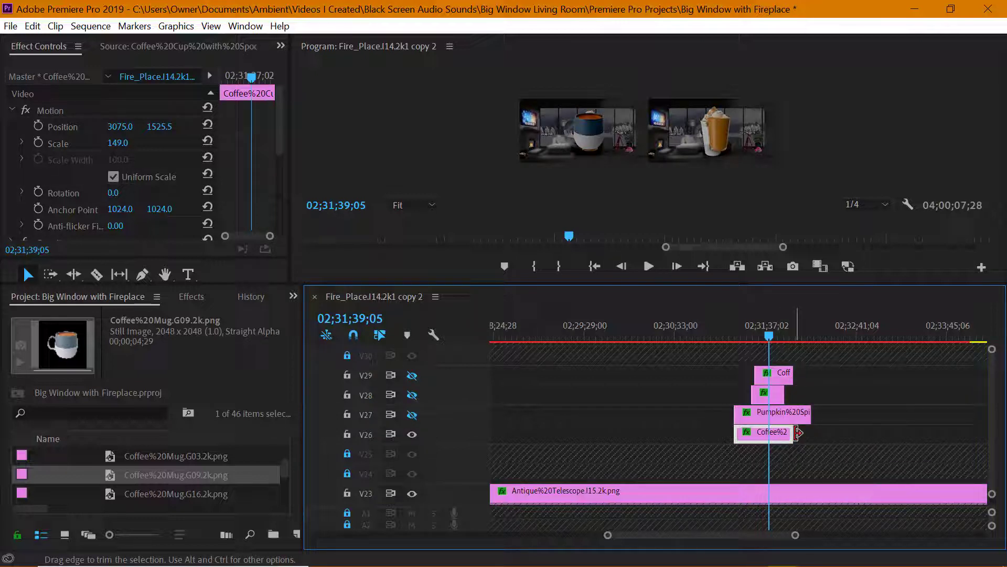
{"action": "left_click_drag", "start_coordinate": [779, 394], "coordinate": [814, 373]}
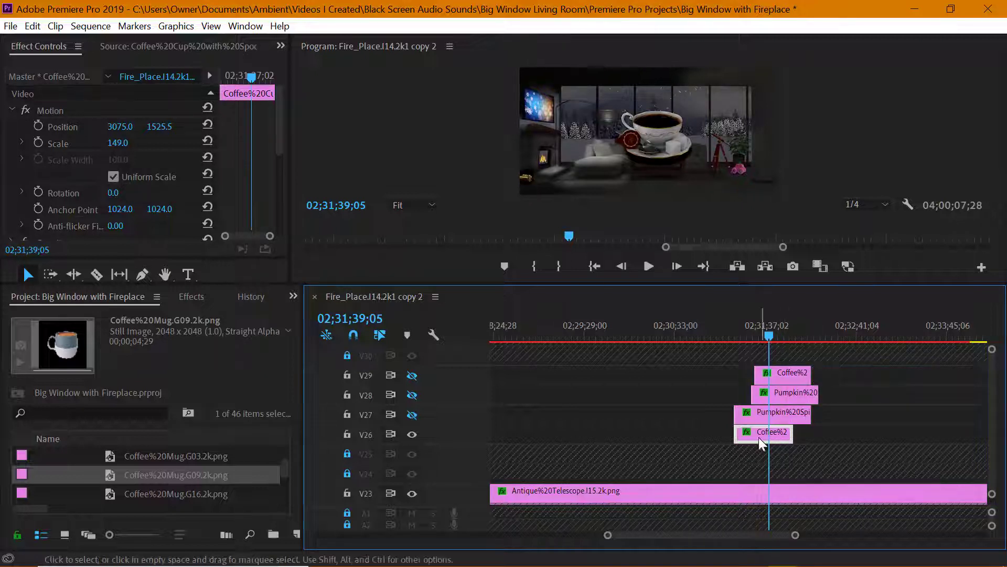
Zoom the program preview to 50% around the coffee table and set the V26 coffee cup's scale to 108
{"action": "left_click", "coordinate": [97, 127]}
{"action": "left_click", "coordinate": [432, 205]}
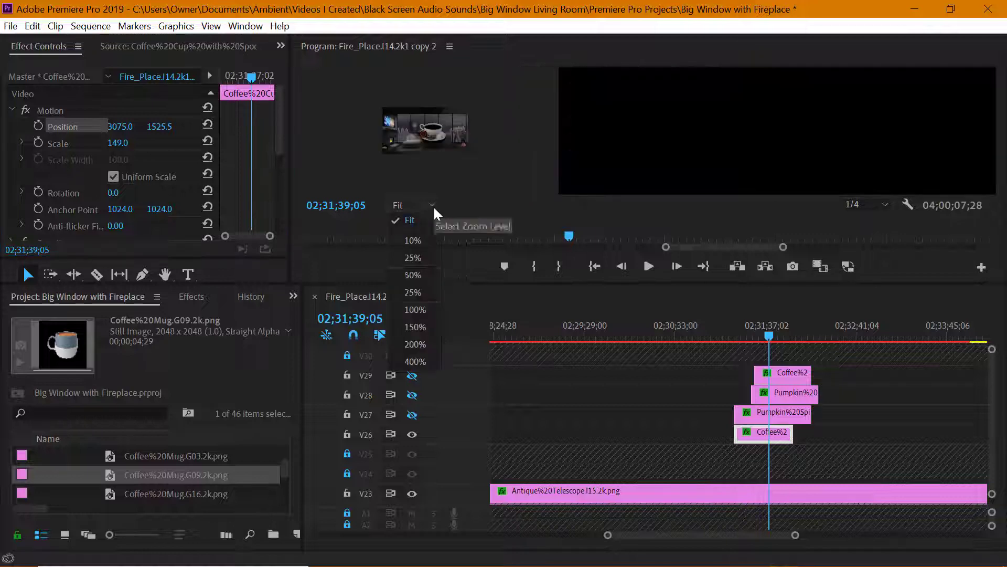
{"action": "left_click", "coordinate": [404, 273]}
{"action": "left_click_drag", "start_coordinate": [119, 143], "coordinate": [129, 141]}
{"action": "left_click", "coordinate": [129, 141]}
{"action": "type", "text": "108"}
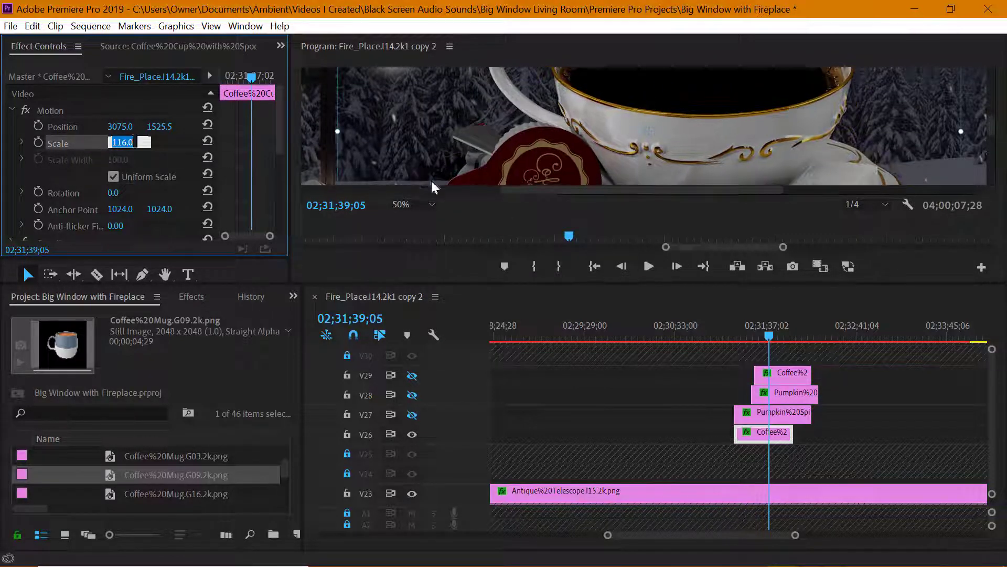
{"action": "left_click", "coordinate": [993, 152]}
{"action": "left_click_drag", "start_coordinate": [992, 153], "coordinate": [992, 154]}
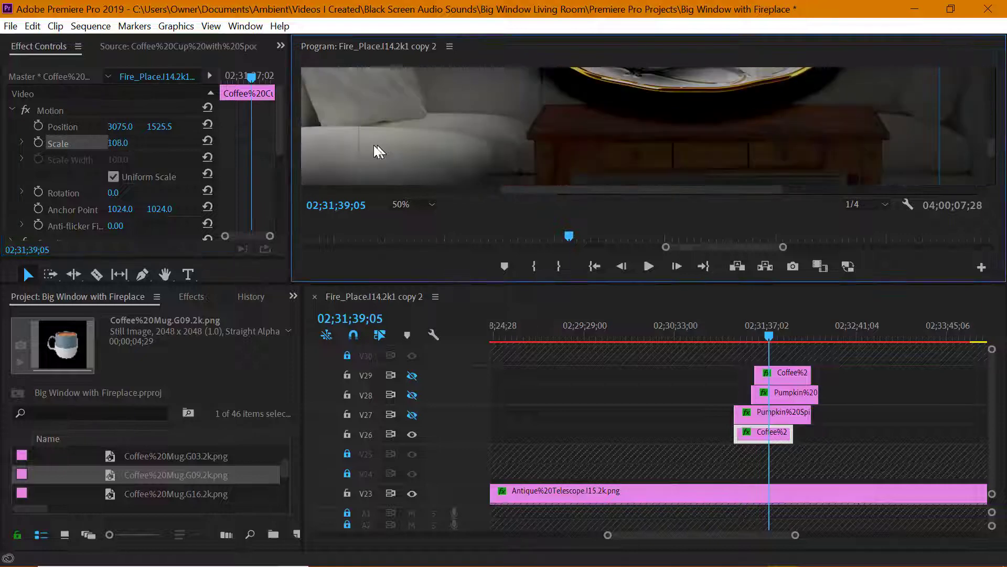
Reduce the coffee cup's scale to 60 and move it down to position 3111, 1711.5
{"action": "left_click", "coordinate": [124, 142]}
{"action": "key", "text": "Down"}
{"action": "key", "text": "Down"}
{"action": "key", "text": "Down"}
{"action": "key", "text": "Down"}
{"action": "key", "text": "Down"}
{"action": "key", "text": "Down"}
{"action": "key", "text": "Down"}
{"action": "key", "text": "Down"}
{"action": "key", "text": "Down"}
{"action": "key", "text": "Down"}
{"action": "key", "text": "Down"}
{"action": "key", "text": "Down"}
{"action": "key", "text": "Down"}
{"action": "key", "text": "Down"}
{"action": "key", "text": "Down"}
{"action": "key", "text": "Down"}
{"action": "key", "text": "Down"}
{"action": "key", "text": "Down"}
{"action": "key", "text": "Down"}
{"action": "key", "text": "Down"}
{"action": "key", "text": "Down"}
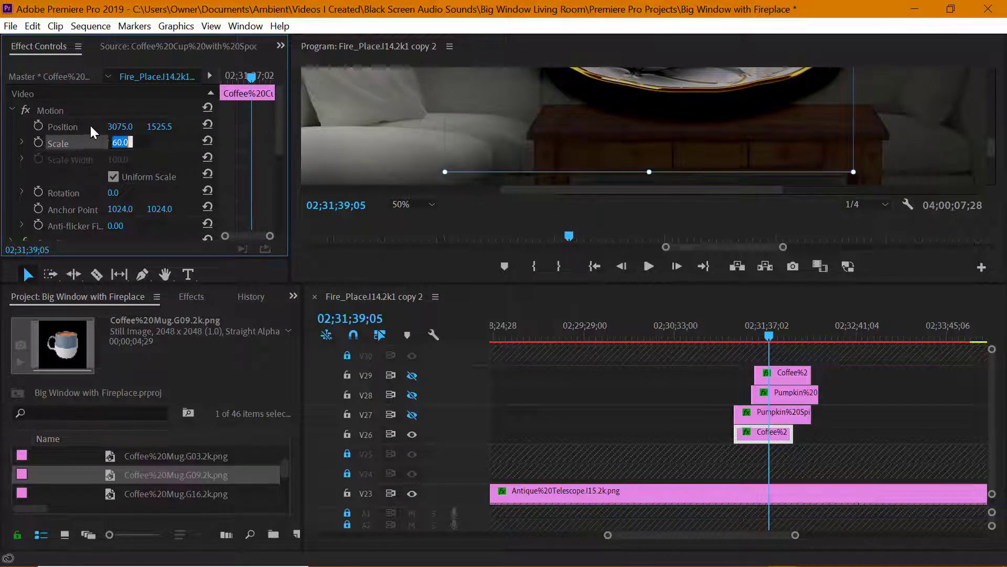
{"action": "left_click", "coordinate": [90, 126]}
{"action": "left_click_drag", "start_coordinate": [693, 91], "coordinate": [703, 139]}
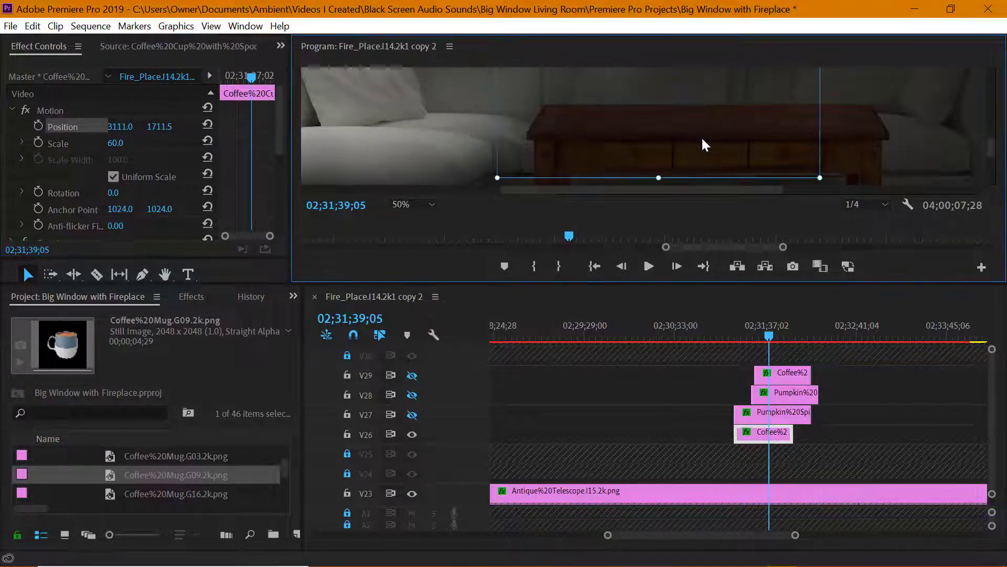
Shrink the coffee cup to a scale of 13.9 and place it on the coffee table's left end at position 2886, 2065.5
{"action": "left_click", "coordinate": [92, 144]}
{"action": "left_click", "coordinate": [124, 142]}
{"action": "key", "text": "Down"}
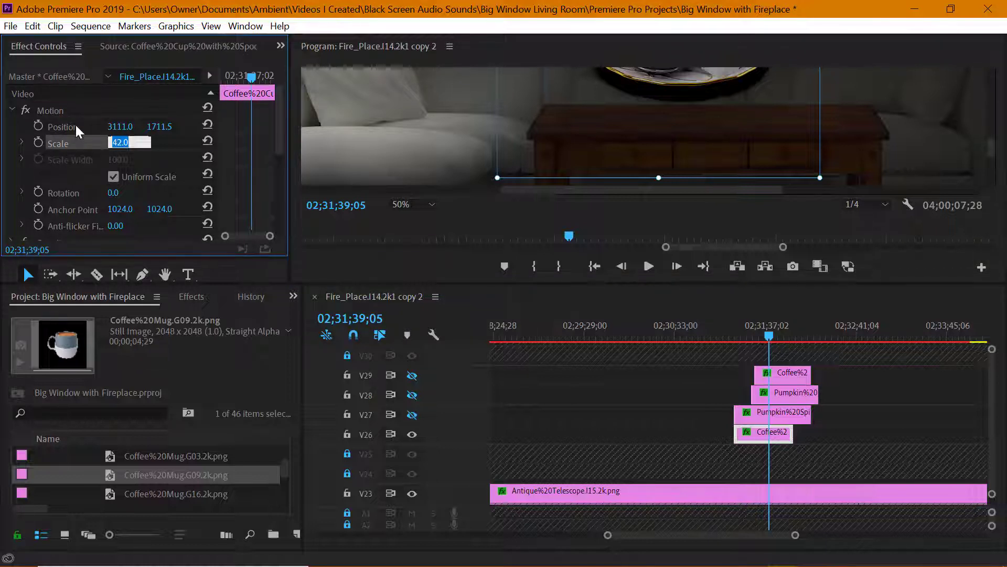
{"action": "key", "text": "Down"}
{"action": "key", "text": "Down"}
{"action": "key", "text": "Down"}
{"action": "key", "text": "Down"}
{"action": "key", "text": "Down"}
{"action": "key", "text": "Down"}
{"action": "key", "text": "Down"}
{"action": "key", "text": "Down"}
{"action": "key", "text": "Down"}
{"action": "key", "text": "Down"}
{"action": "key", "text": "Down"}
{"action": "key", "text": "Down"}
{"action": "key", "text": "Down"}
{"action": "key", "text": "Down"}
{"action": "key", "text": "Down"}
{"action": "key", "text": "Down"}
{"action": "key", "text": "Down"}
{"action": "left_click_drag", "start_coordinate": [647, 76], "coordinate": [635, 143]}
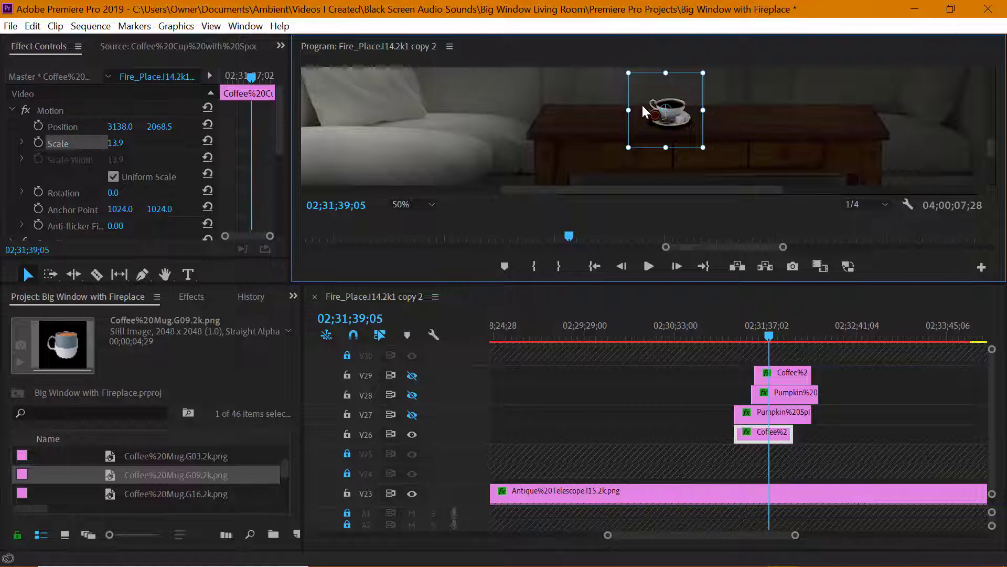
{"action": "left_click_drag", "start_coordinate": [641, 103], "coordinate": [575, 102]}
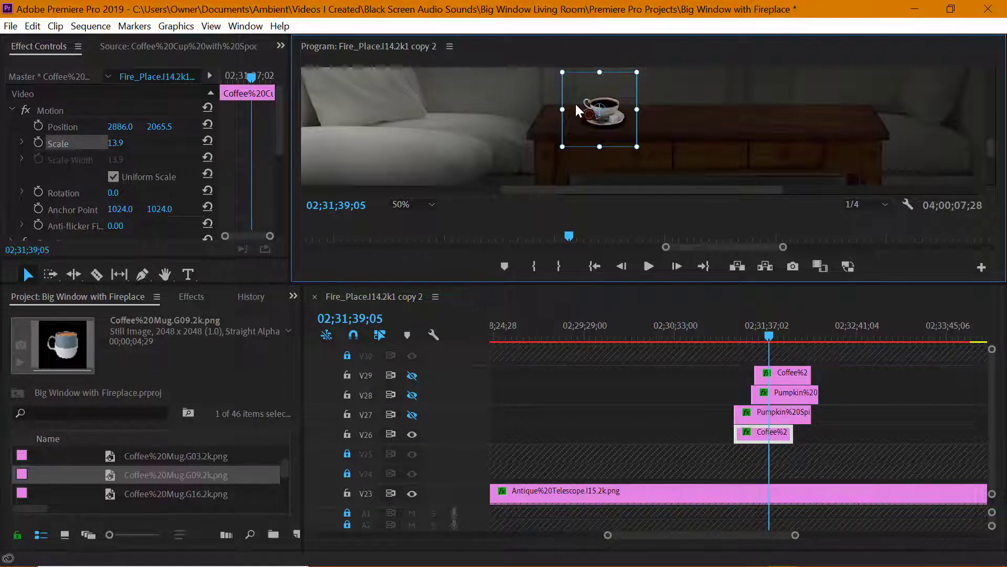
Unlock track V30 and move the coffee mug clip from V29 up to V30
{"action": "left_click", "coordinate": [347, 355]}
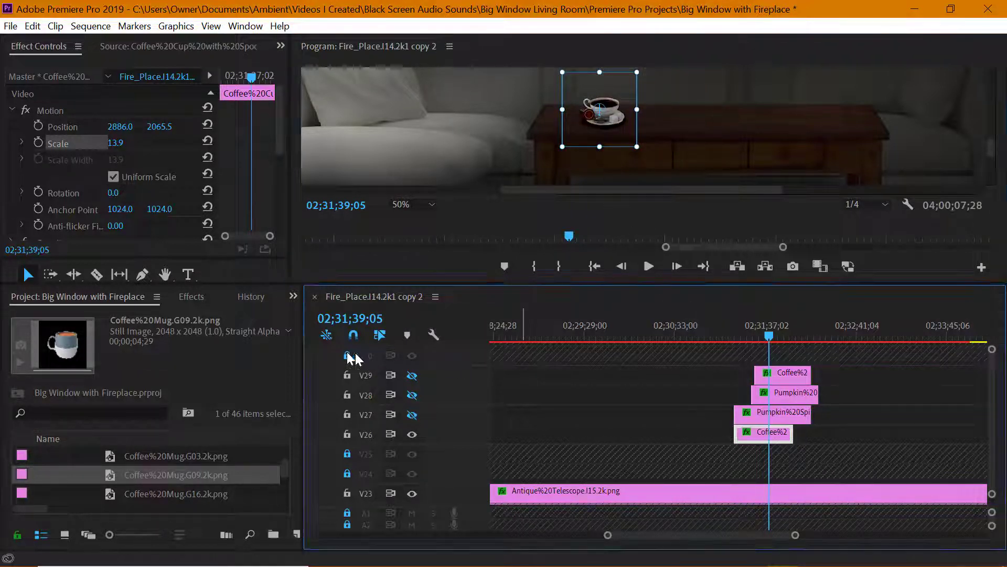
{"action": "left_click", "coordinate": [783, 373]}
{"action": "left_click_drag", "start_coordinate": [785, 354], "coordinate": [789, 358]}
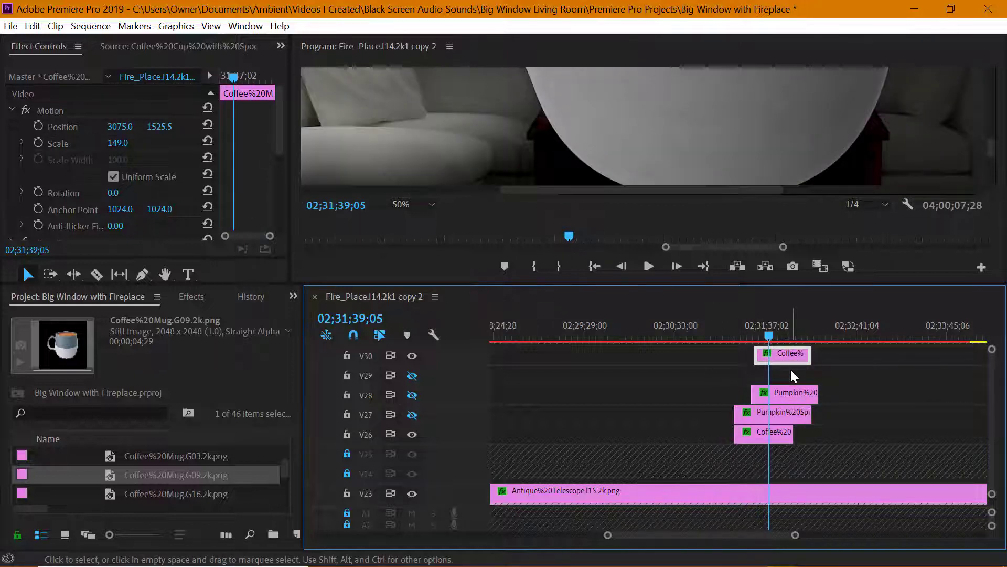
Reduce the coffee mug's scale to 59
{"action": "left_click", "coordinate": [93, 124]}
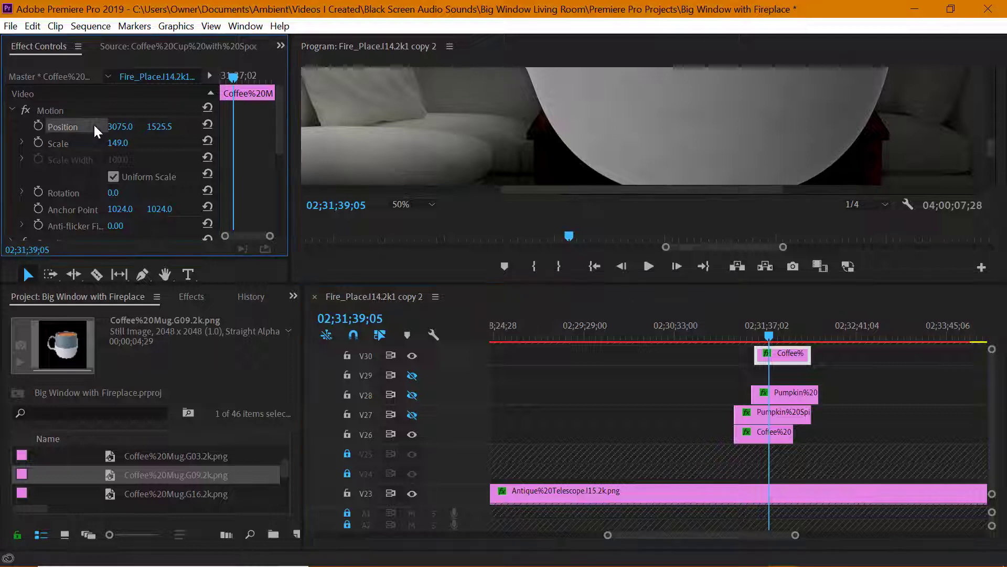
{"action": "left_click", "coordinate": [125, 142]}
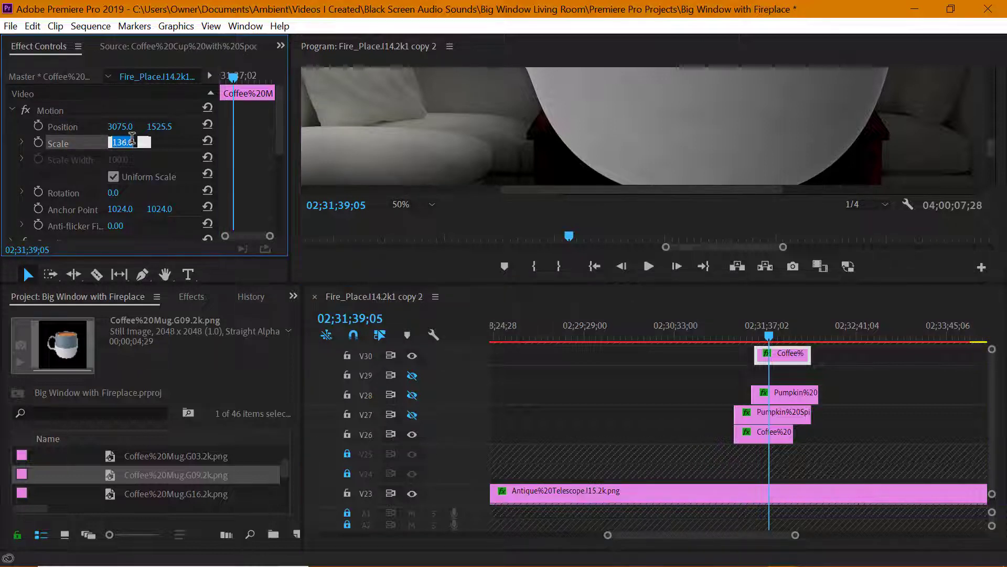
{"action": "type", "text": "80"}
{"action": "key", "text": "Return"}
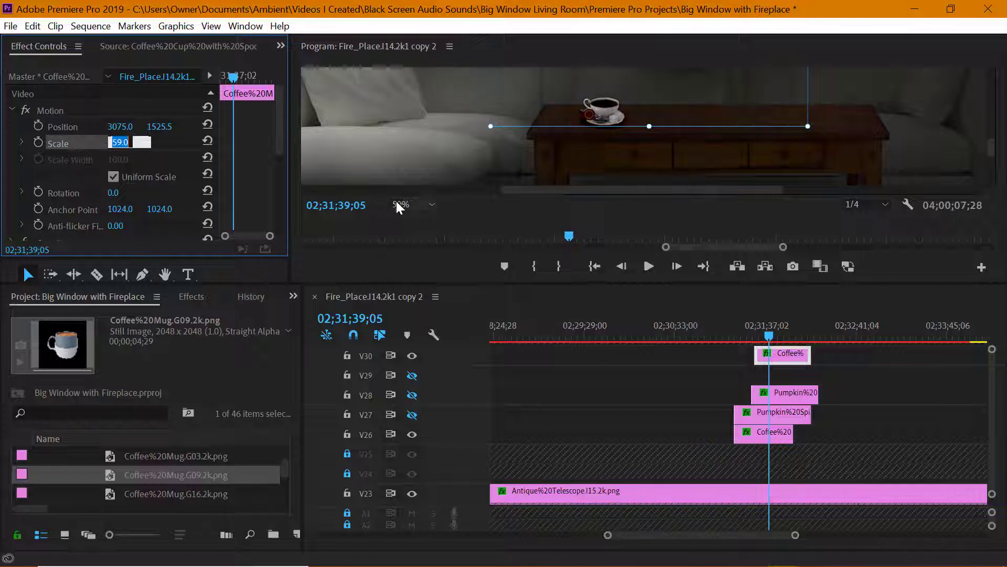
Make the program preview area taller and move the coffee mug down over the table to position 3231, 1945.5
{"action": "left_click", "coordinate": [522, 287]}
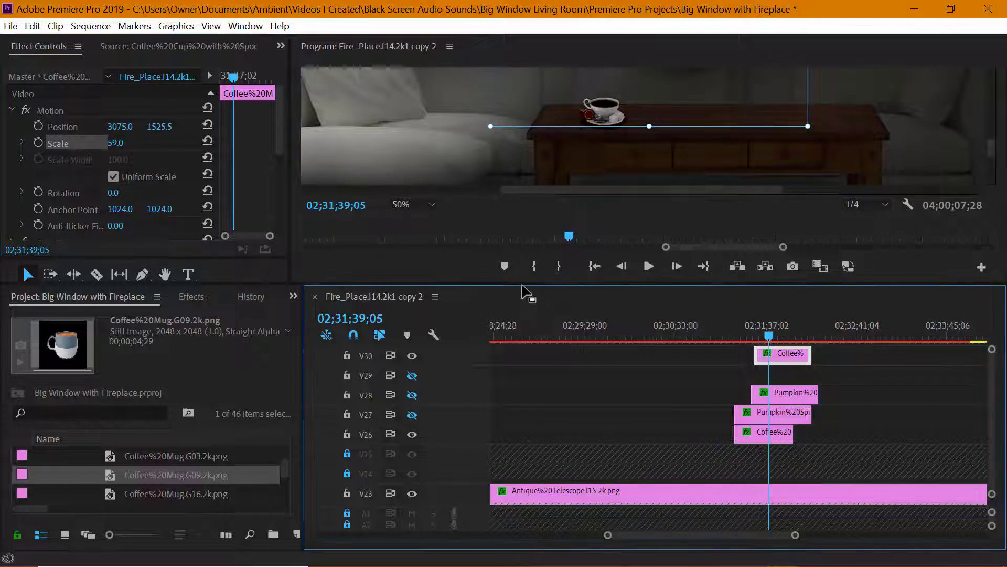
{"action": "left_click_drag", "start_coordinate": [523, 284], "coordinate": [524, 326]}
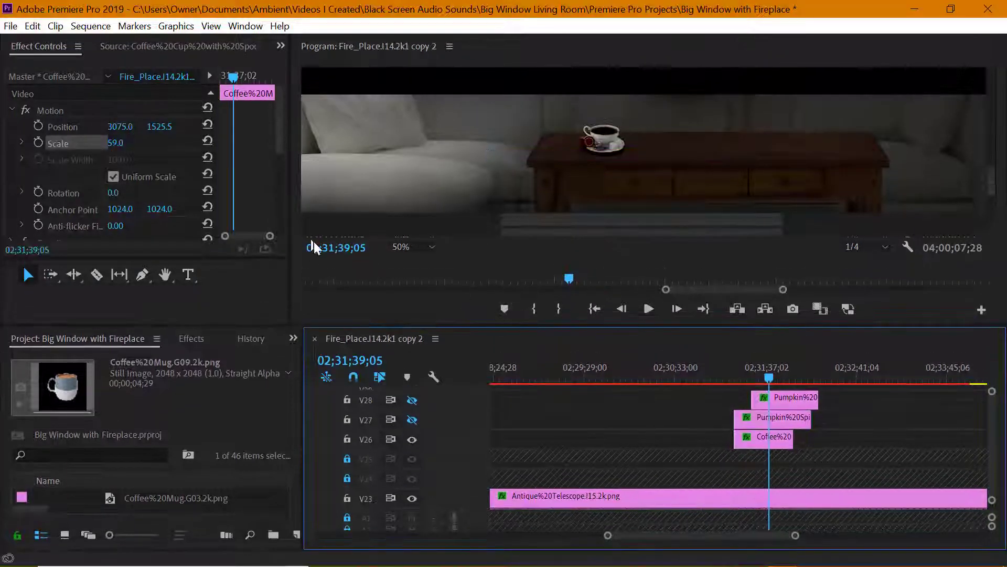
{"action": "left_click", "coordinate": [90, 138]}
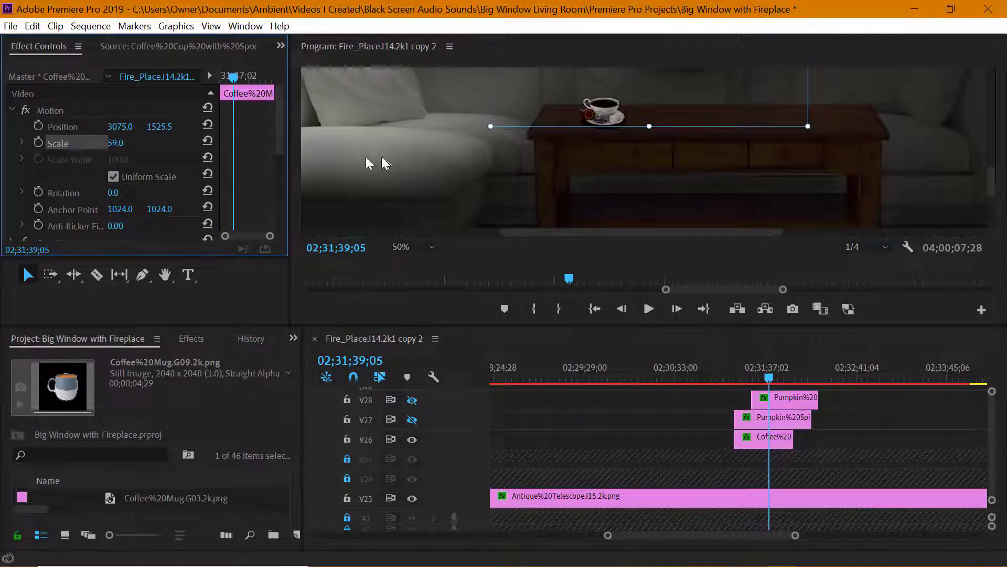
{"action": "left_click_drag", "start_coordinate": [681, 96], "coordinate": [724, 210]}
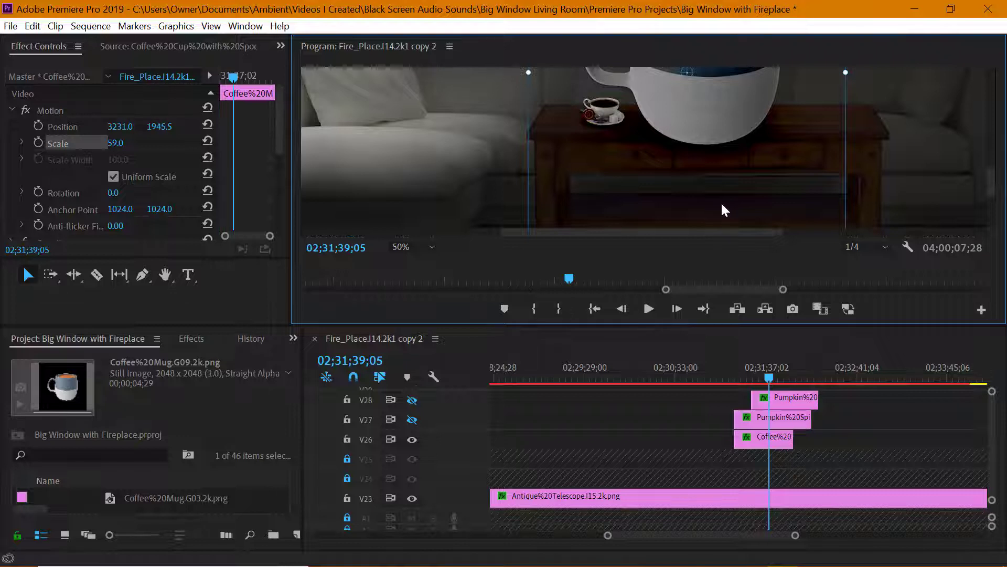
Set the coffee mug's scale to 48
{"action": "left_click", "coordinate": [130, 140]}
{"action": "type", "text": "48"}
{"action": "key", "text": "Return"}
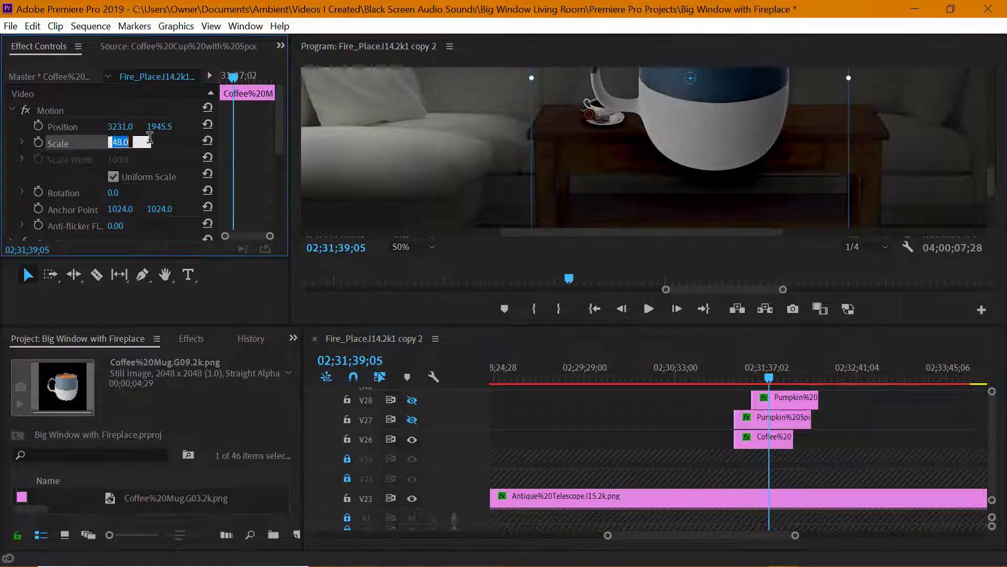
Set the coffee mug's scale to 12 and move it onto the table's far end at position 3681, 2035.5
{"action": "type", "text": "12"}
{"action": "key", "text": "Return"}
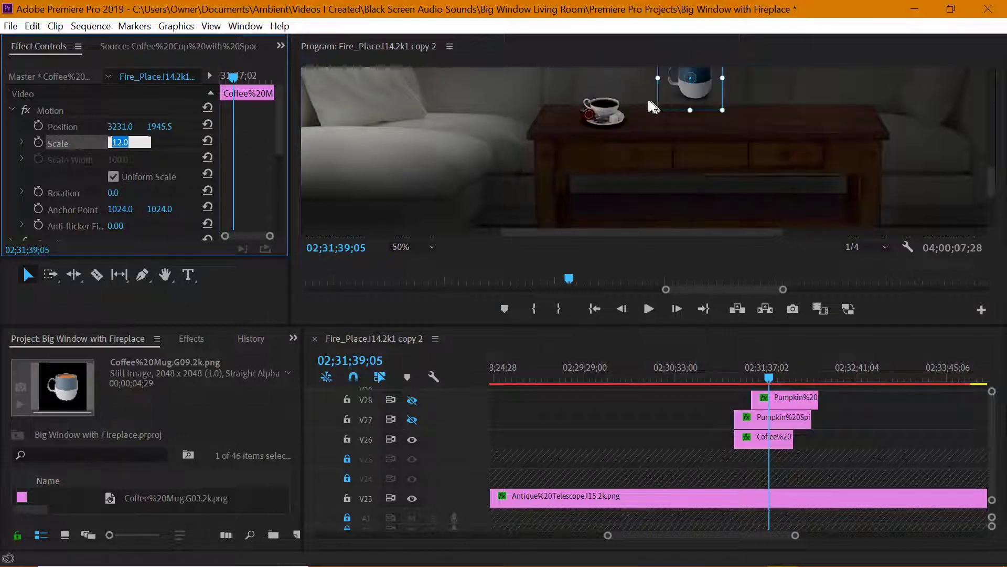
{"action": "left_click", "coordinate": [679, 95]}
{"action": "left_click_drag", "start_coordinate": [679, 95], "coordinate": [831, 113]}
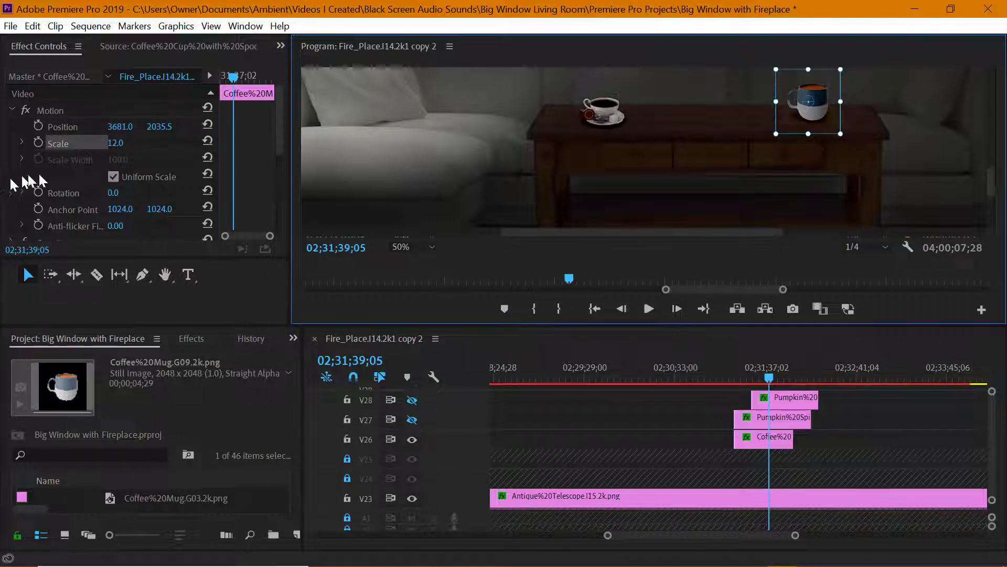
Lower the coffee mug's brightness to -83.3 and review its drop shadow settings
{"action": "scroll", "coordinate": [81, 167], "scroll_direction": "down", "scroll_amount": 2}
{"action": "scroll", "coordinate": [81, 167], "scroll_direction": "down", "scroll_amount": 5}
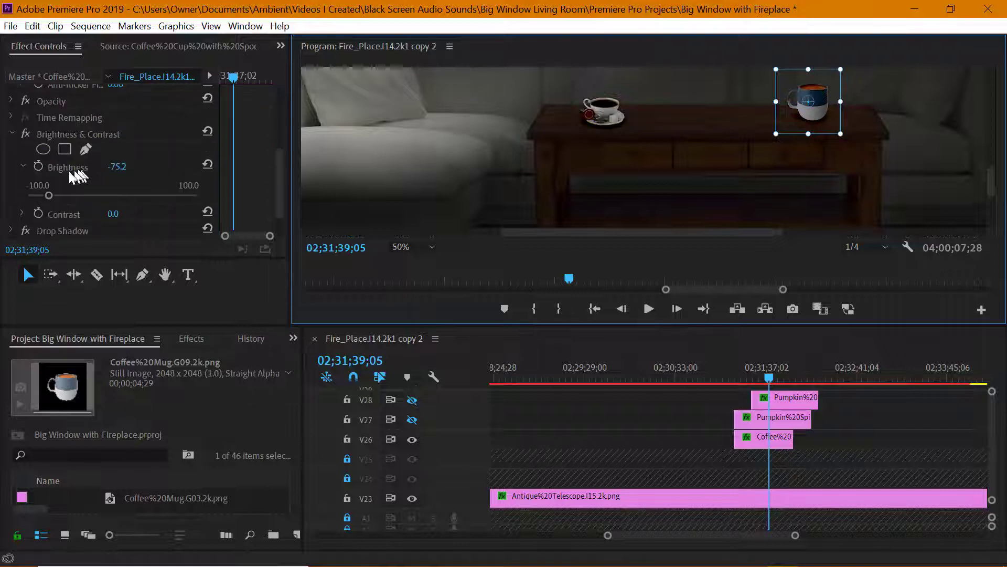
{"action": "left_click", "coordinate": [40, 196]}
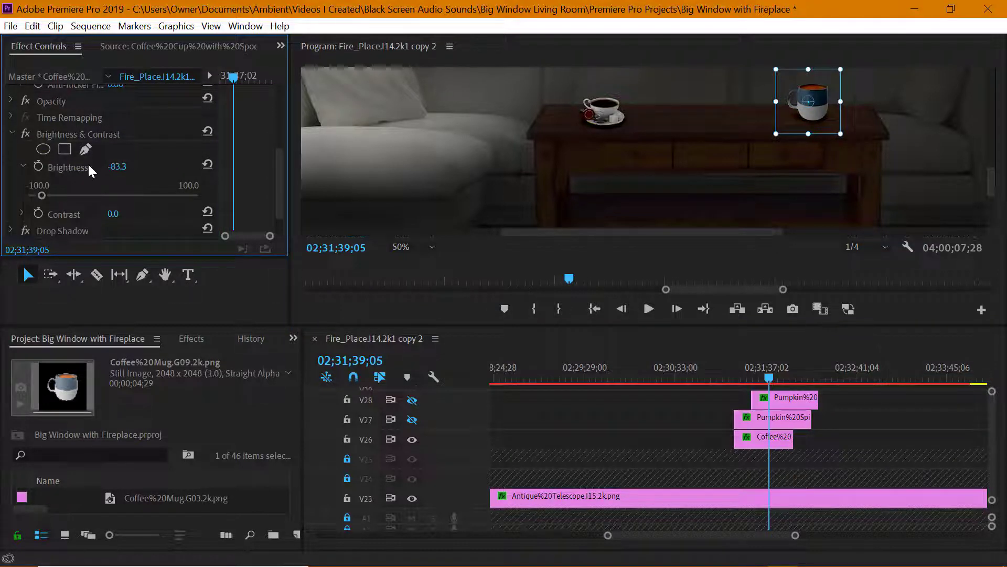
{"action": "scroll", "coordinate": [87, 163], "scroll_direction": "down", "scroll_amount": 2}
{"action": "left_click", "coordinate": [12, 198]}
{"action": "scroll", "coordinate": [130, 190], "scroll_direction": "down", "scroll_amount": 7}
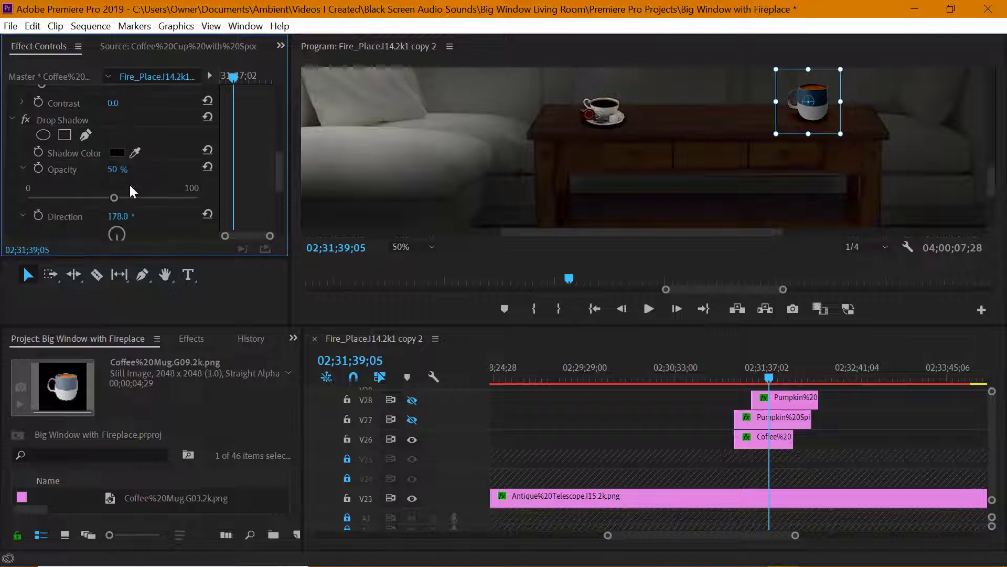
{"action": "scroll", "coordinate": [128, 186], "scroll_direction": "up", "scroll_amount": 15}
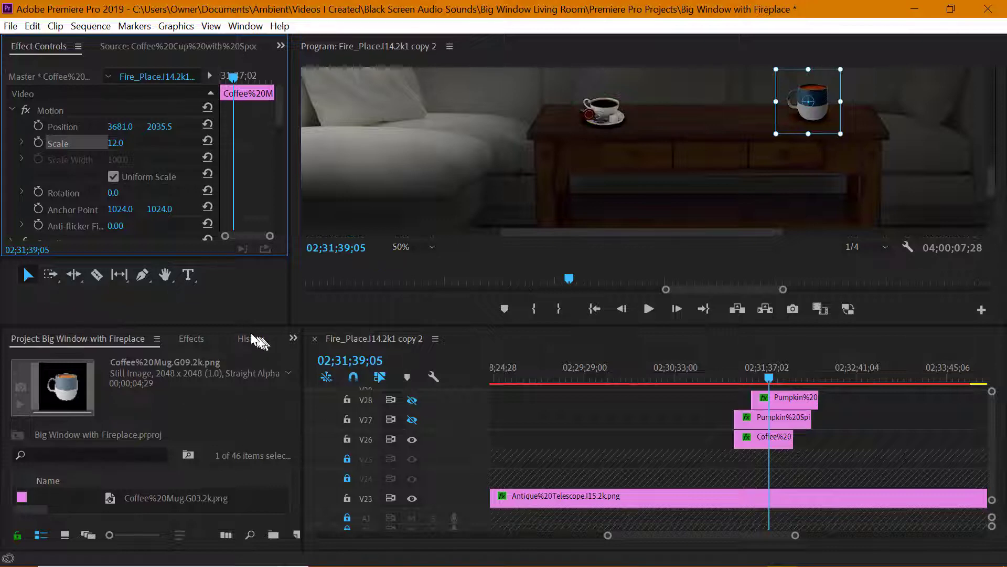
Enlarge the project and timeline area, compare the coffee mug images, and load Coffee%20Mug.G16.2k.png in the Source Monitor
{"action": "left_click_drag", "start_coordinate": [250, 330], "coordinate": [249, 284]}
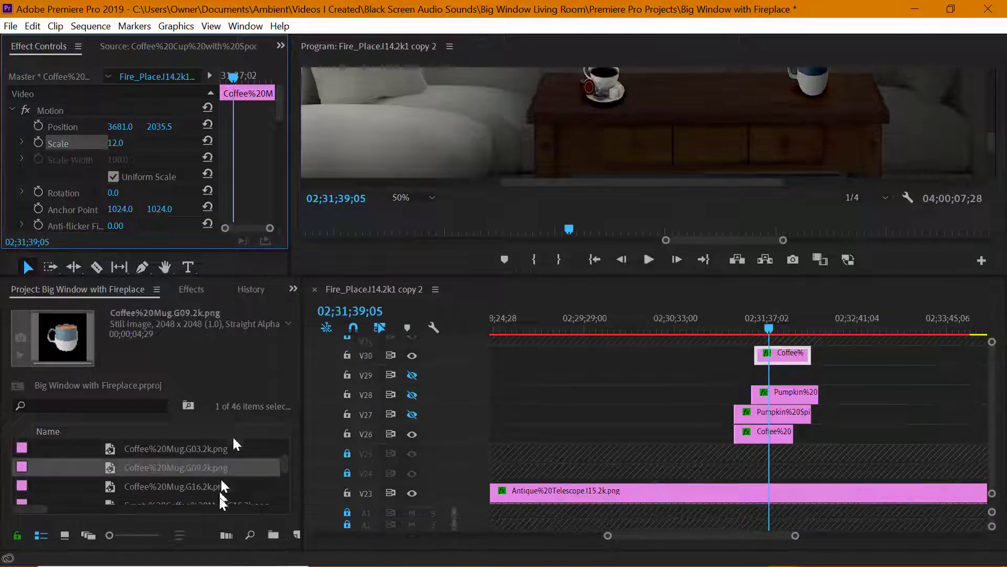
{"action": "left_click", "coordinate": [184, 483]}
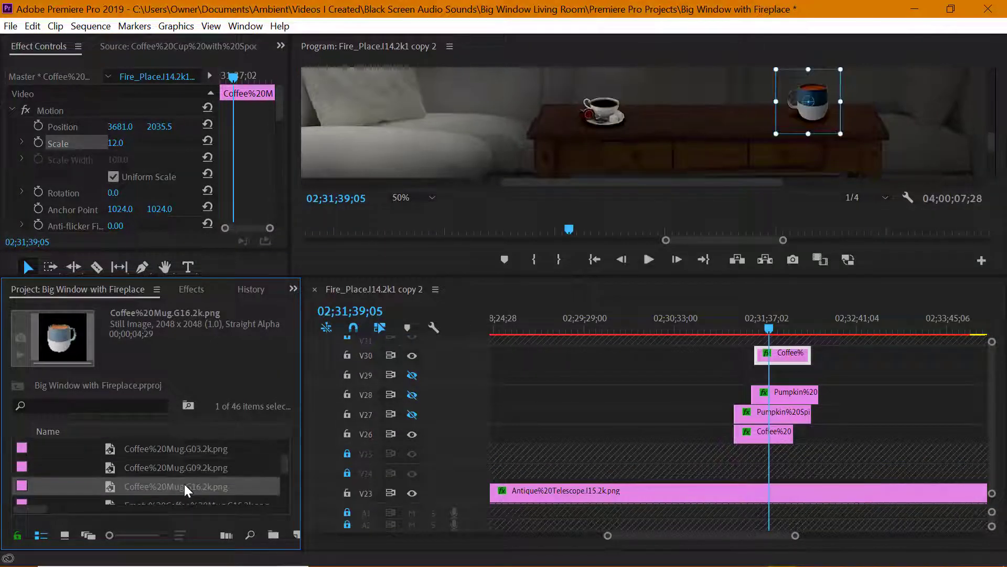
{"action": "left_click", "coordinate": [183, 448]}
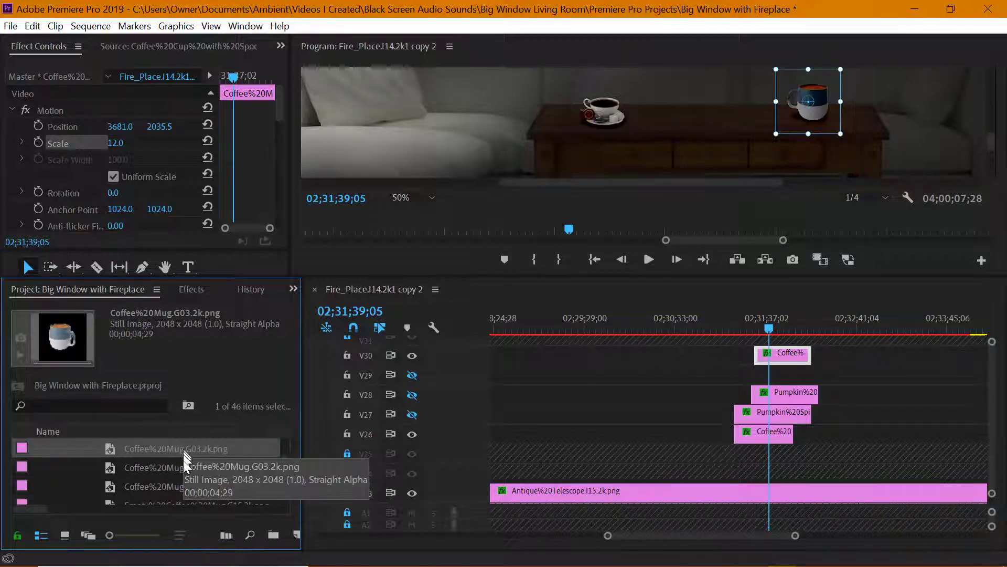
{"action": "left_click", "coordinate": [178, 486]}
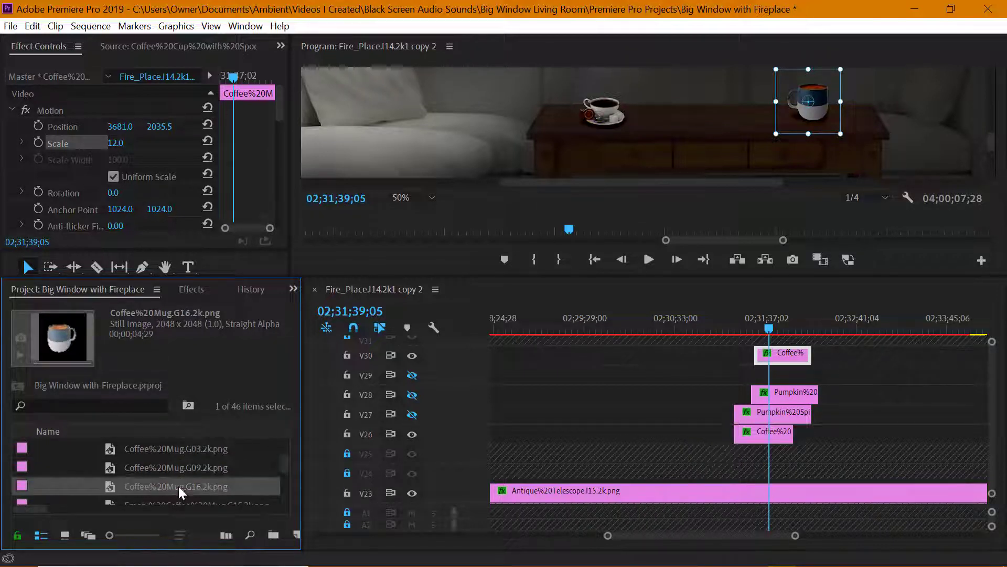
{"action": "double_click", "coordinate": [71, 334]}
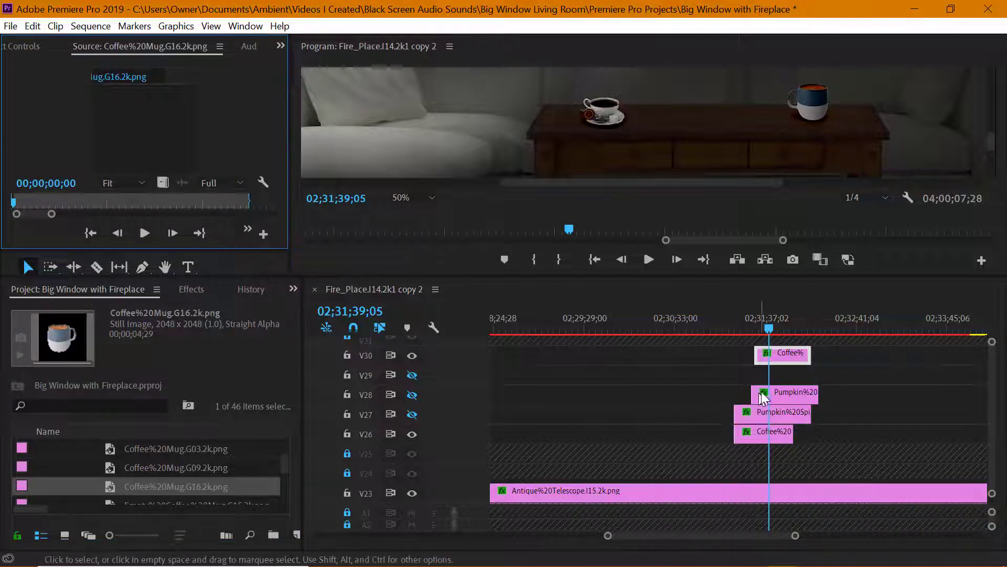
Duplicate the coffee mug clip directly after itself on V30 and replace the copy with the G16 mug from the Source Monitor
{"action": "left_click_drag", "start_coordinate": [792, 360], "coordinate": [848, 358]}
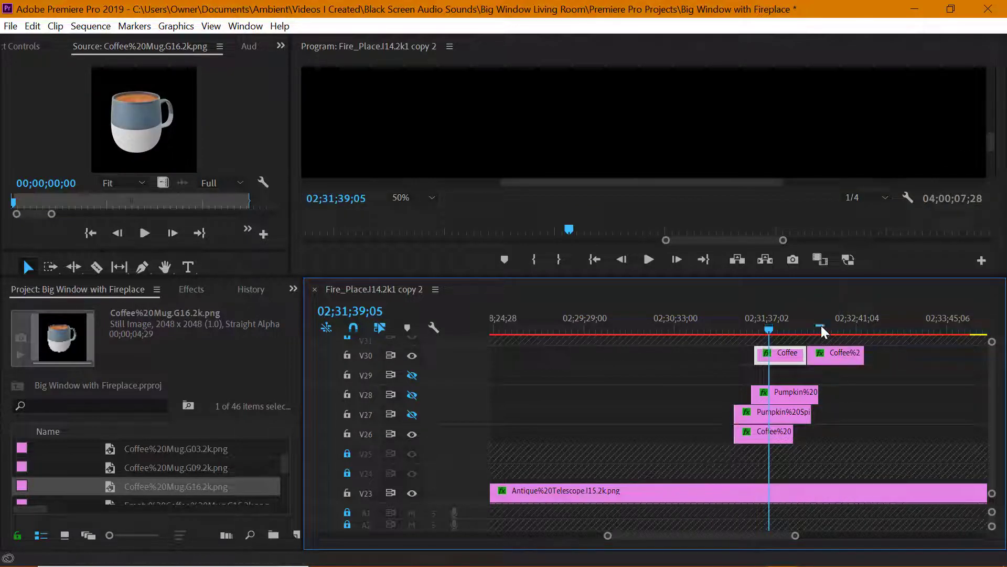
{"action": "left_click", "coordinate": [821, 332]}
{"action": "right_click", "coordinate": [839, 358]}
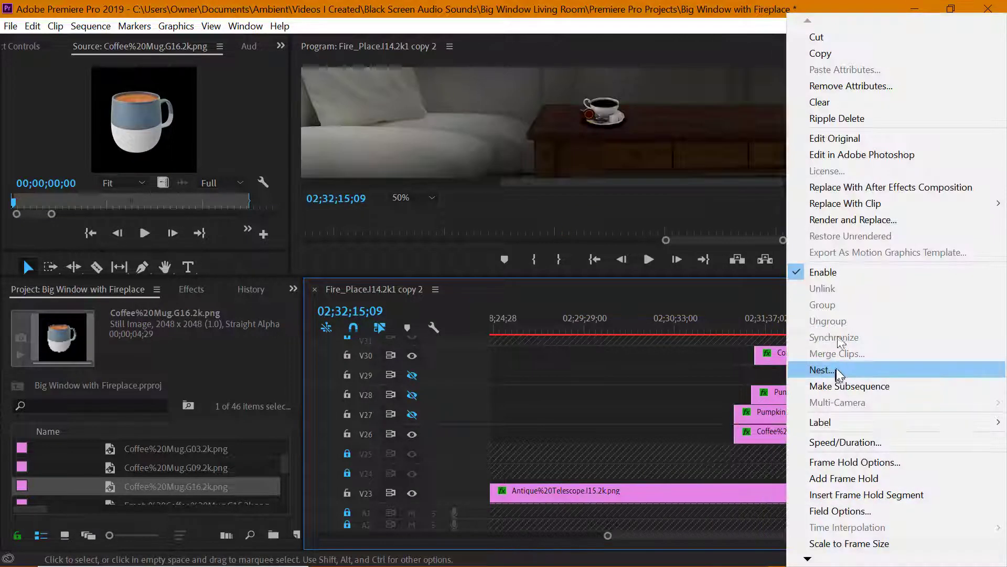
{"action": "mouse_move", "coordinate": [864, 203]}
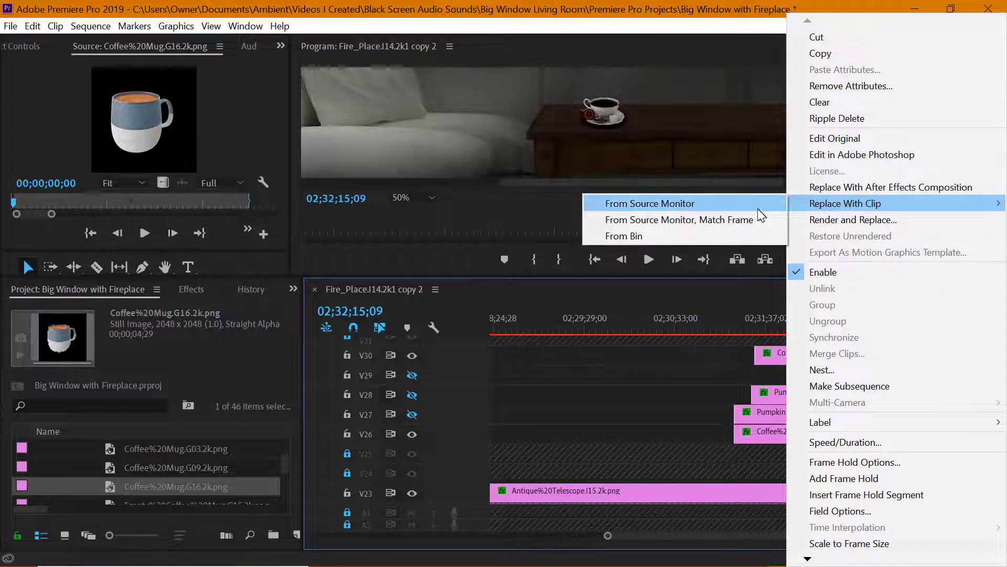
{"action": "left_click", "coordinate": [758, 209]}
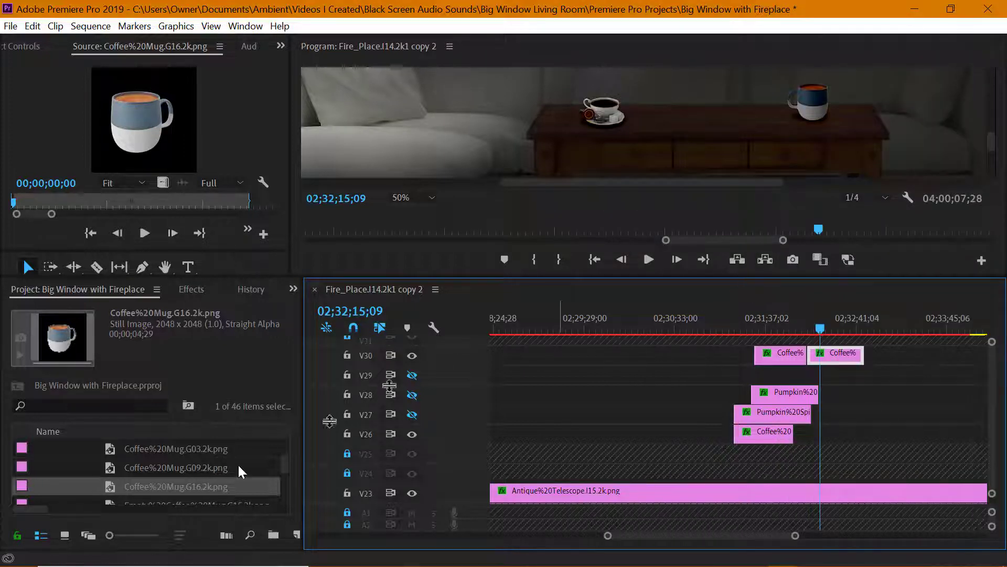
Preview Coffee%20Mug.G09.2k.png and load Coffee%20Mug.G03.2k.png in the Source Monitor
{"action": "left_click", "coordinate": [209, 467]}
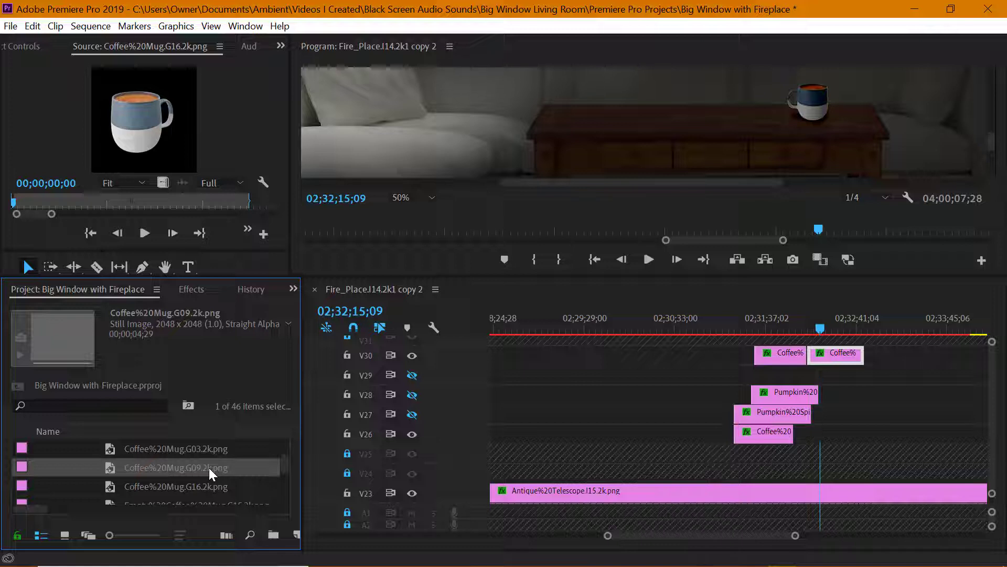
{"action": "double_click", "coordinate": [209, 468]}
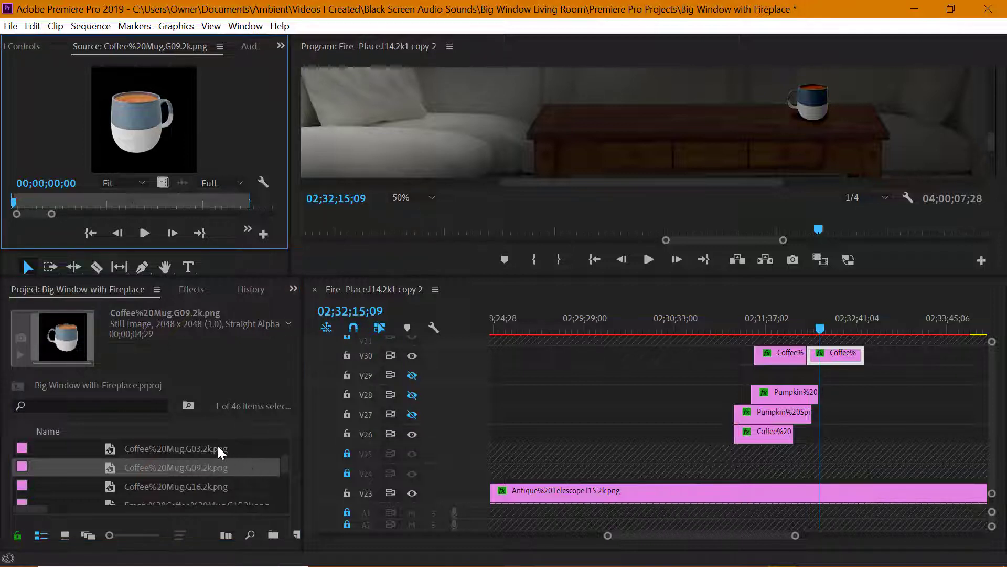
{"action": "left_click", "coordinate": [218, 447]}
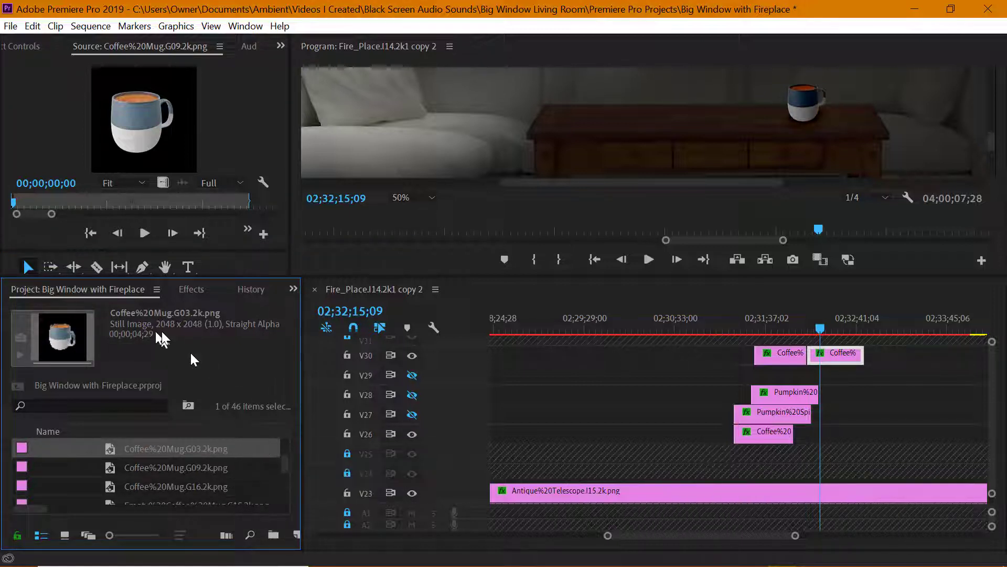
{"action": "double_click", "coordinate": [59, 337]}
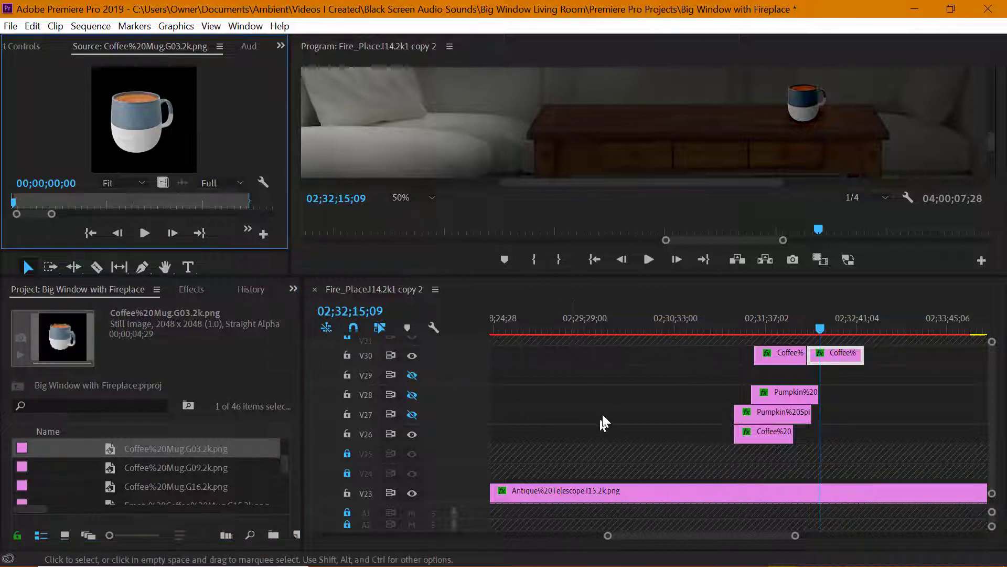
Add a third mug clip on V30 by duplicating the second one and replace it with the G03 mug from the Source Monitor
{"action": "left_click_drag", "start_coordinate": [836, 354], "coordinate": [892, 351]}
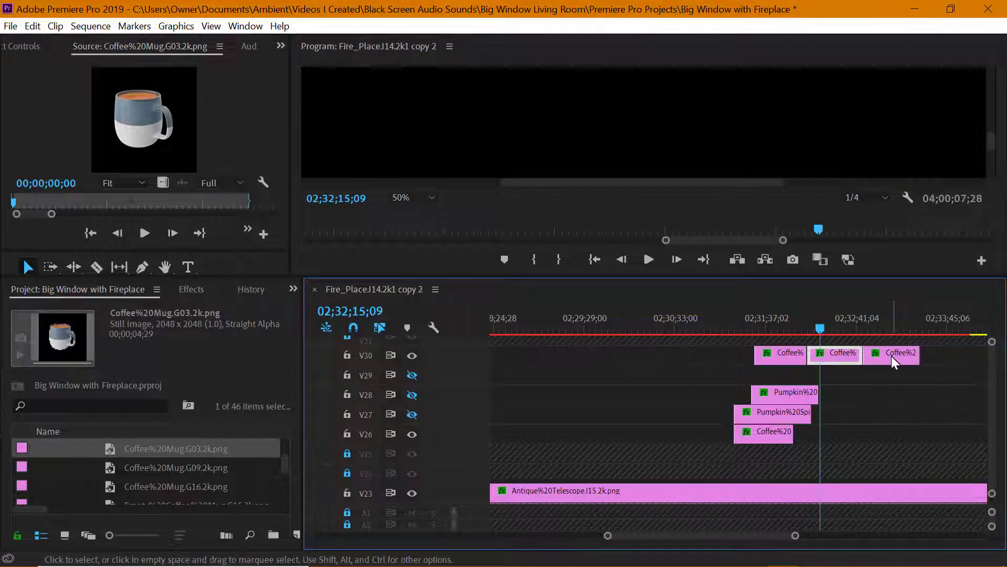
{"action": "right_click", "coordinate": [892, 356]}
{"action": "mouse_move", "coordinate": [920, 197]}
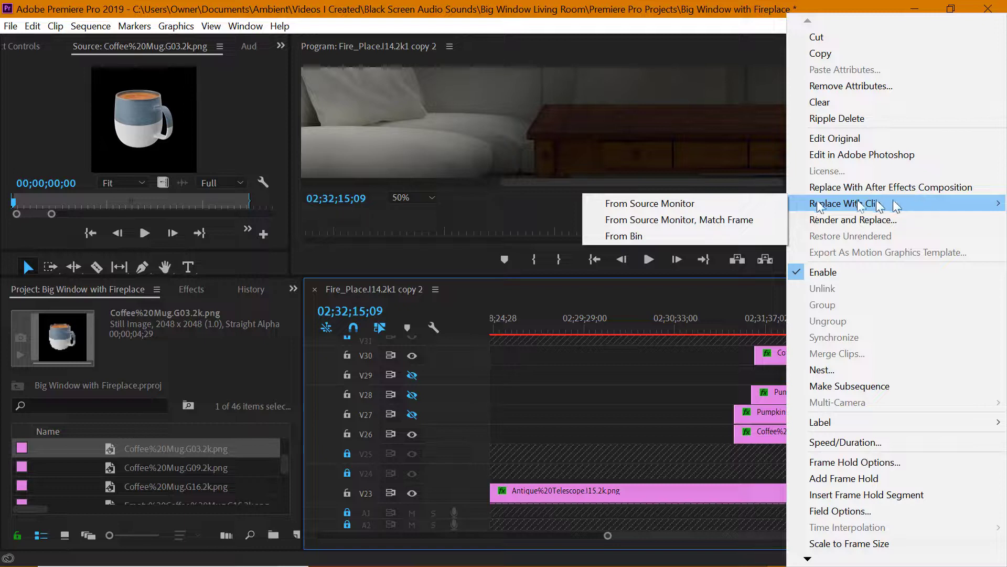
{"action": "left_click", "coordinate": [734, 204]}
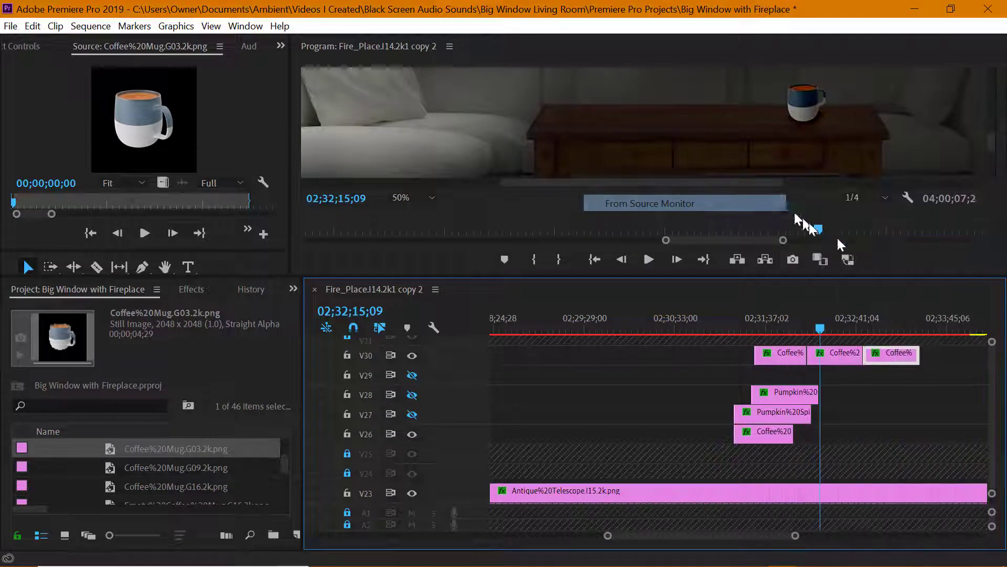
{"action": "left_click", "coordinate": [880, 328]}
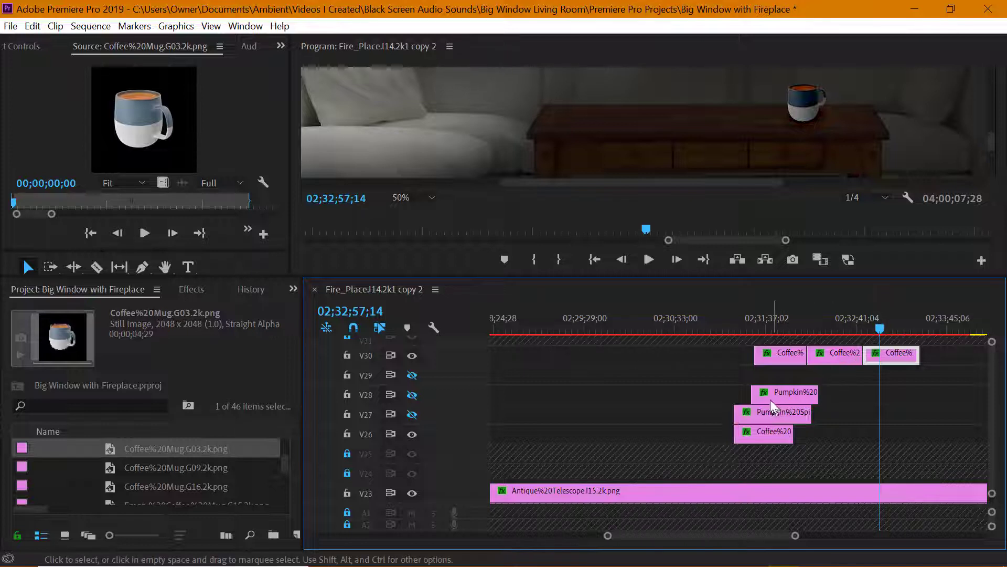
Align the starts of the clips on V26 to V28 and reorder them with the coffee cup on V28 above the two lattes
{"action": "left_click_drag", "start_coordinate": [767, 392], "coordinate": [757, 395]}
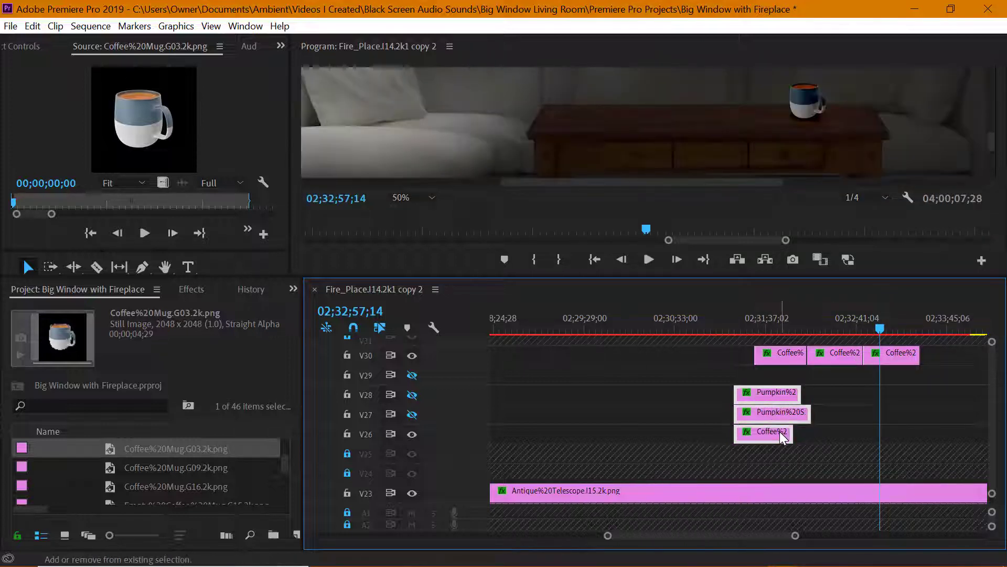
{"action": "left_click", "coordinate": [790, 434]}
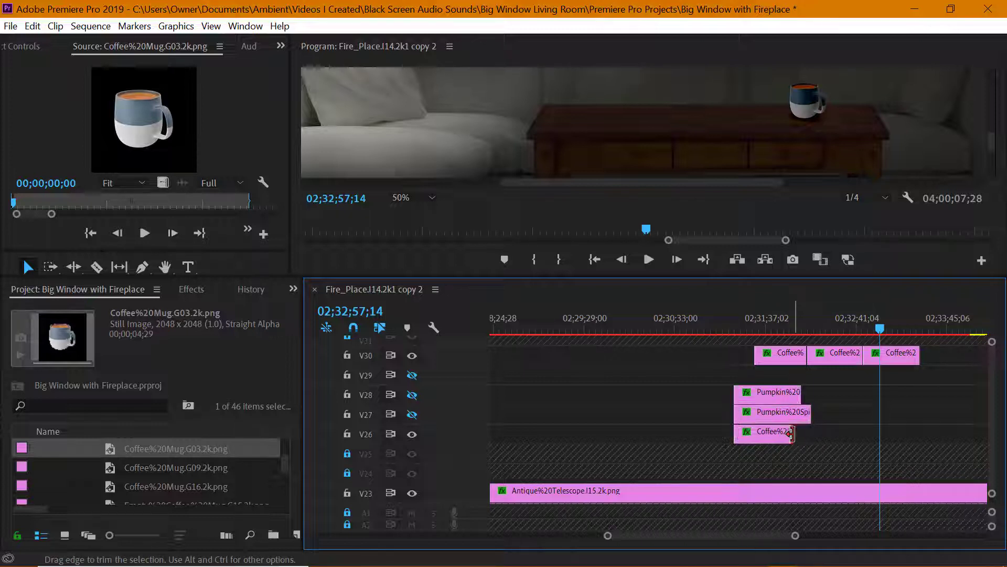
{"action": "left_click", "coordinate": [788, 393], "text": "shift"}
{"action": "left_click", "coordinate": [791, 411], "text": "shift"}
{"action": "left_click", "coordinate": [788, 431]}
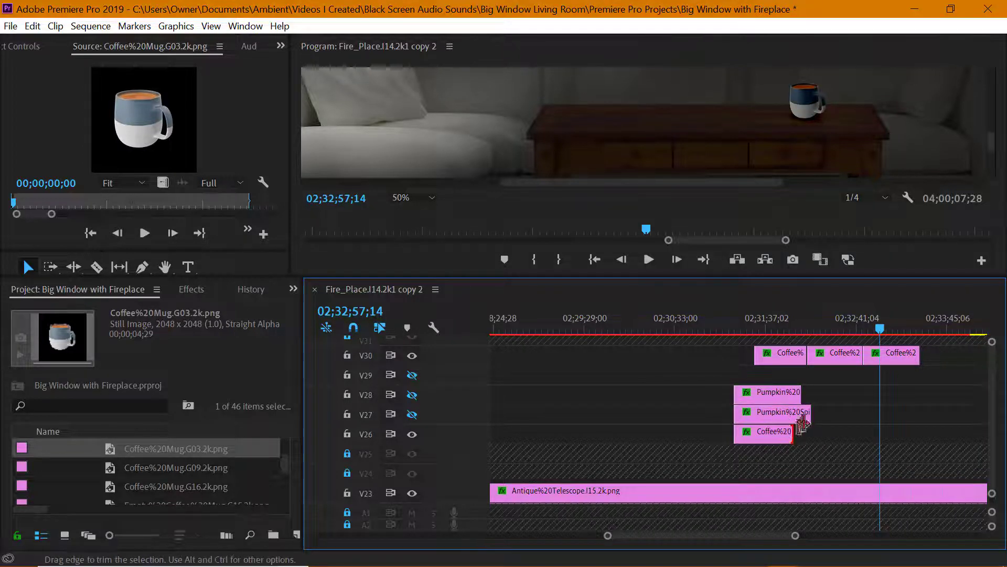
{"action": "left_click_drag", "start_coordinate": [798, 395], "coordinate": [882, 393]}
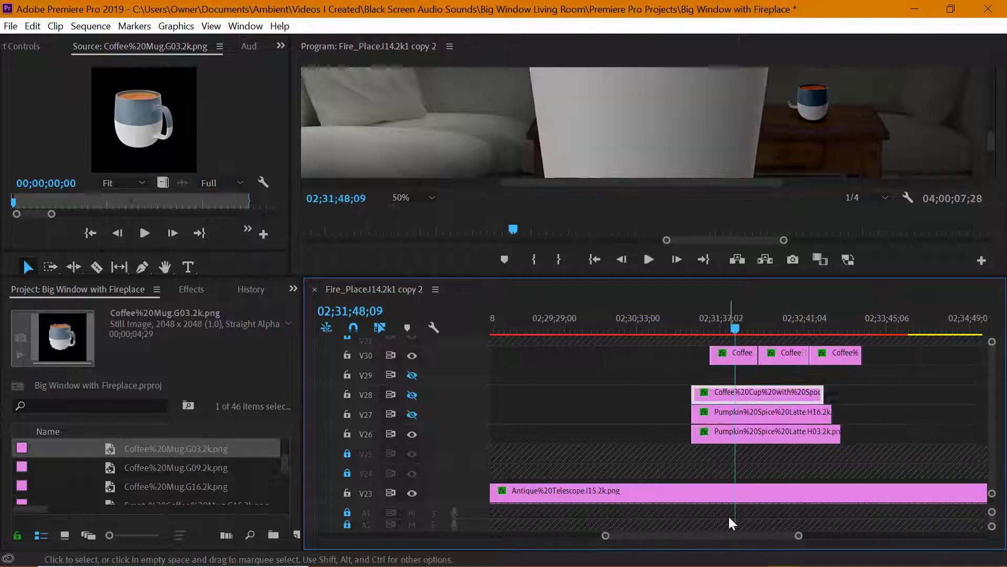
Move the three mug clips down to V29, then shift the whole mug, cup and latte stack earlier onto V25 to V28
{"action": "left_click_drag", "start_coordinate": [875, 366], "coordinate": [639, 362]}
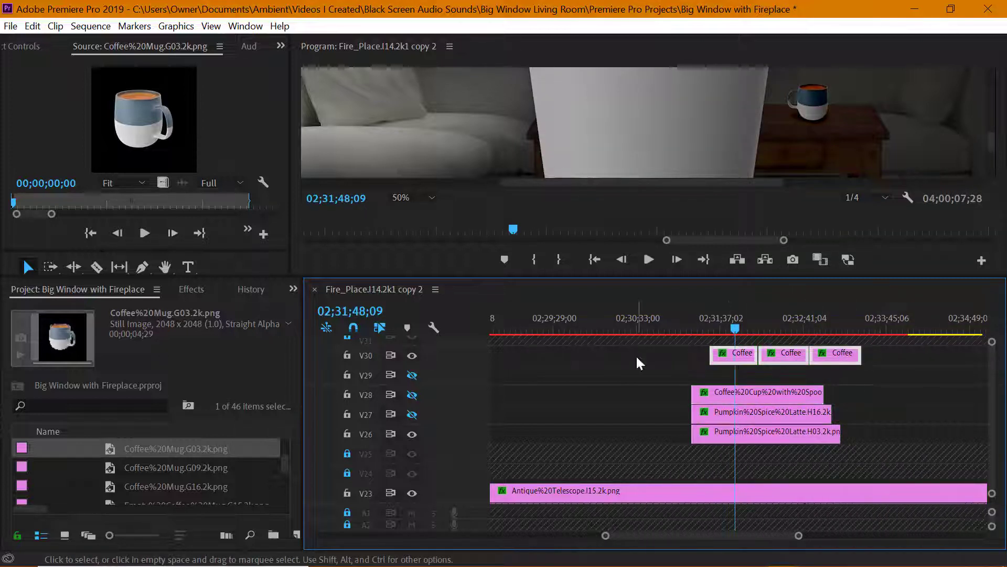
{"action": "left_click_drag", "start_coordinate": [725, 362], "coordinate": [723, 376]}
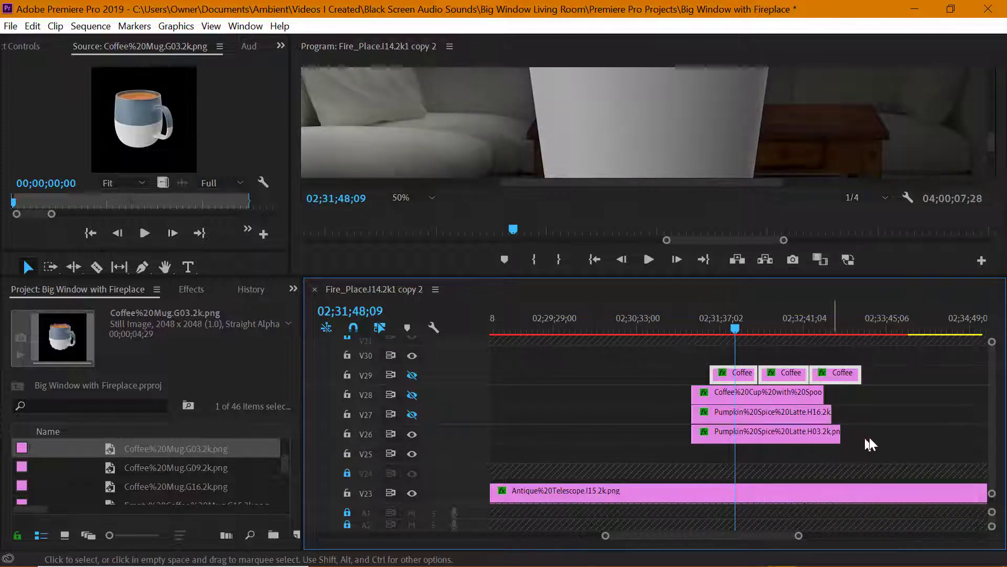
{"action": "left_click_drag", "start_coordinate": [872, 439], "coordinate": [820, 401]}
{"action": "left_click", "coordinate": [696, 396]}
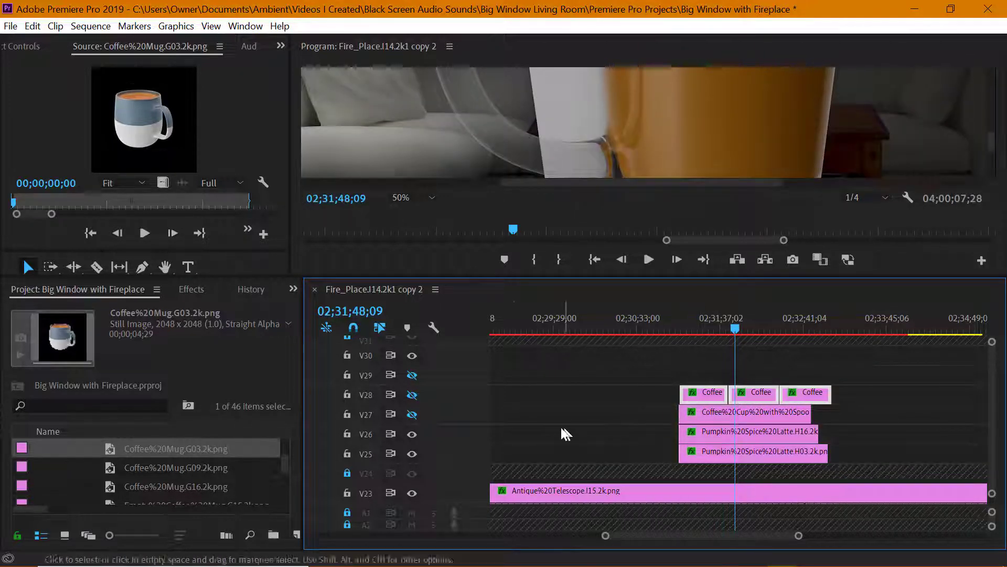
Turn off the output of tracks V26 to V29 and keep the latte on V25 visible
{"action": "left_click", "coordinate": [412, 415]}
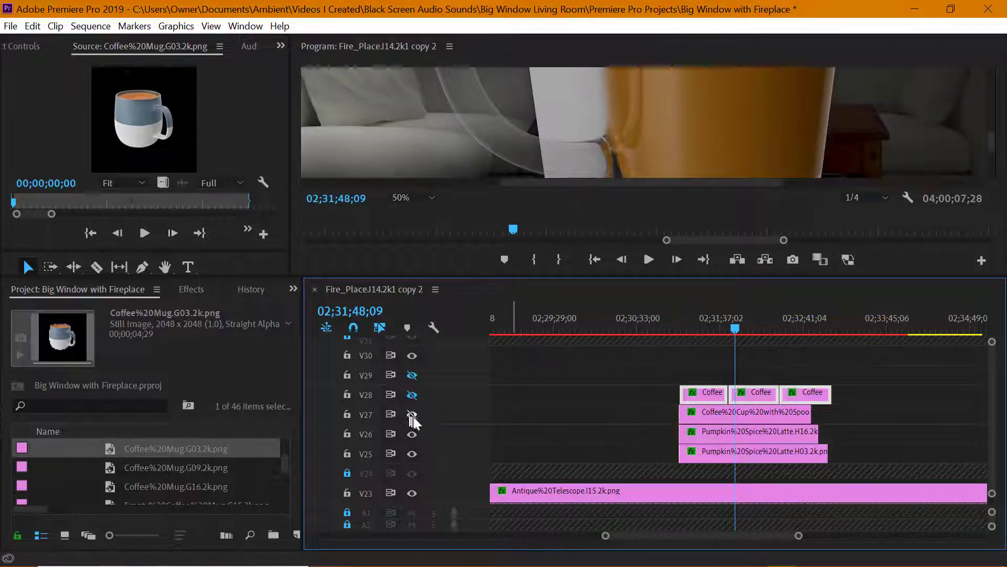
{"action": "left_click", "coordinate": [412, 375]}
{"action": "left_click", "coordinate": [413, 395]}
{"action": "left_click", "coordinate": [412, 414]}
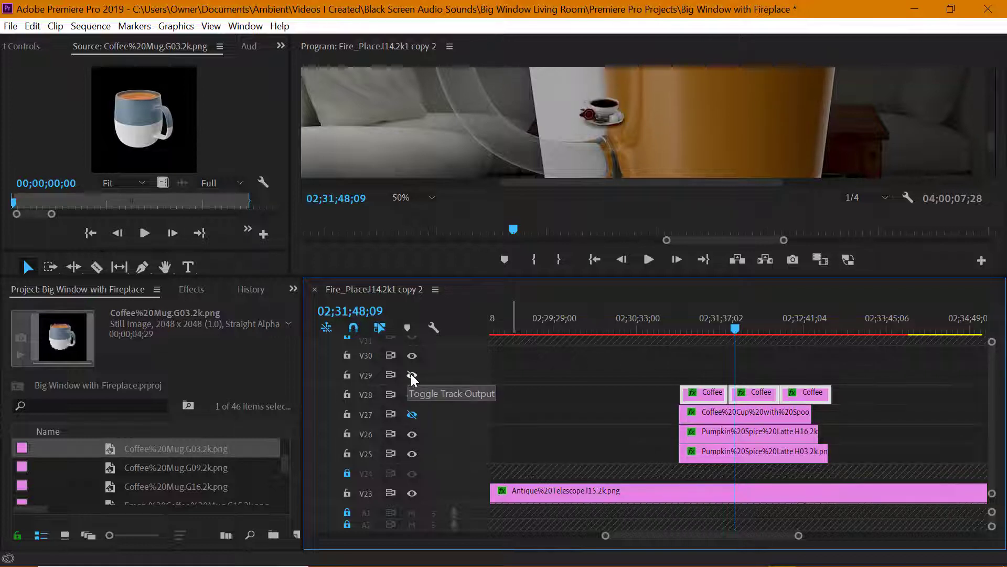
{"action": "left_click", "coordinate": [413, 434]}
Set the scale of the Pumpkin%20Spice%20Latte.H03 clip on V25 to 103
{"action": "left_click", "coordinate": [694, 460]}
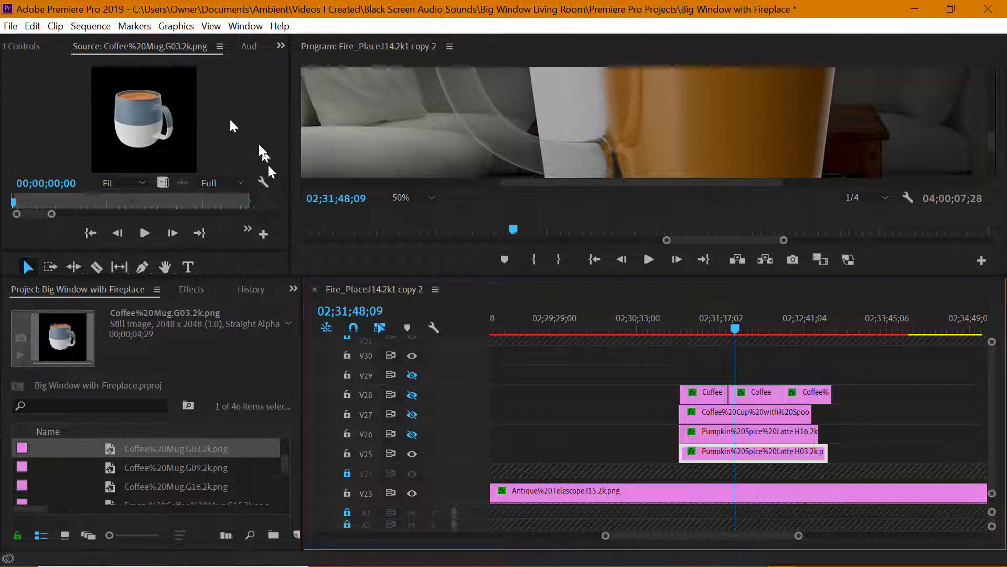
{"action": "left_click", "coordinate": [21, 46]}
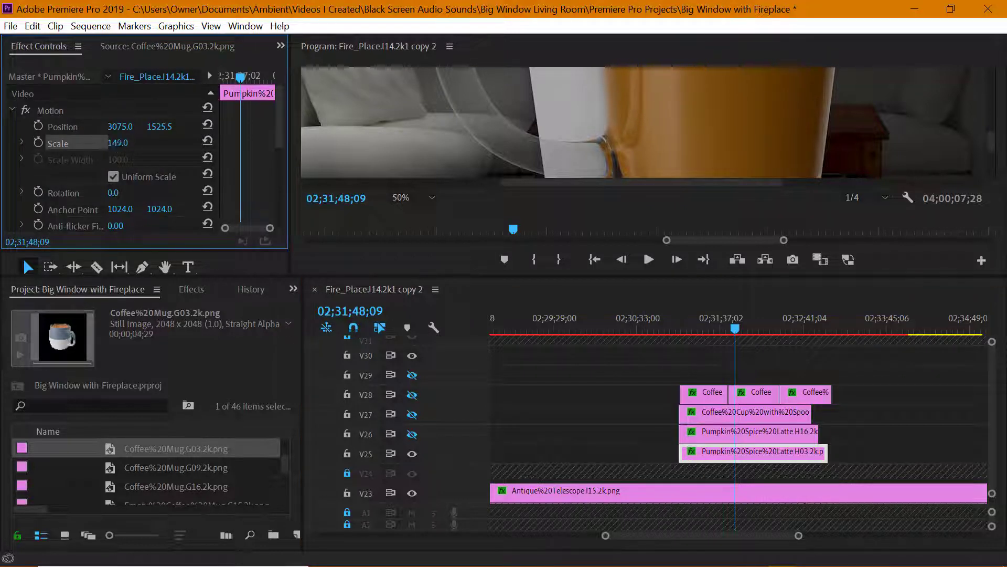
{"action": "left_click", "coordinate": [126, 142]}
{"action": "type", "text": "103"}
{"action": "key", "text": "Return"}
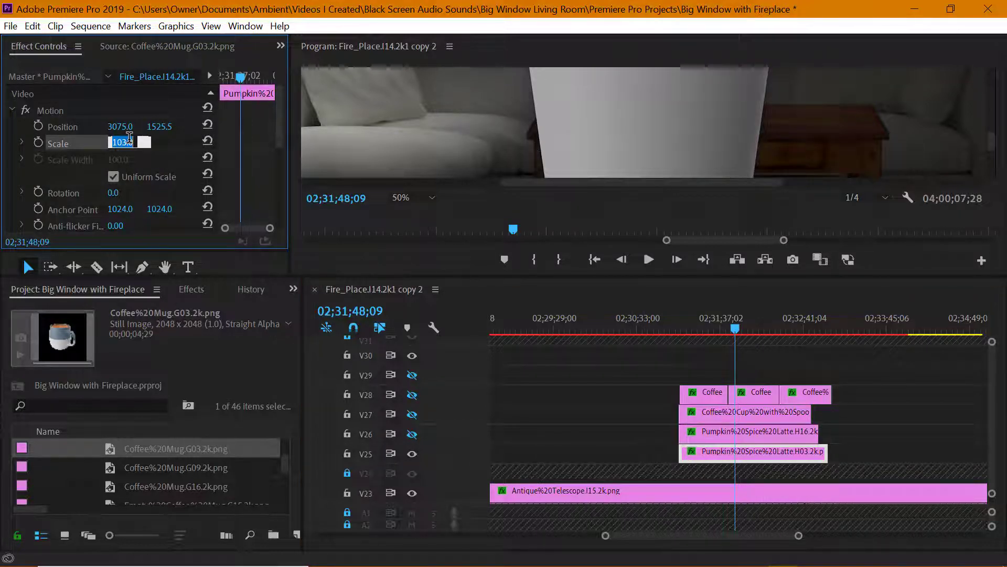
Shrink the Pumpkin%20Spice%20Latte.H03 image to a scale of about 45.9 and move it over the table to about 3624, 1777.5
{"action": "left_click_drag", "start_coordinate": [464, 277], "coordinate": [464, 364]}
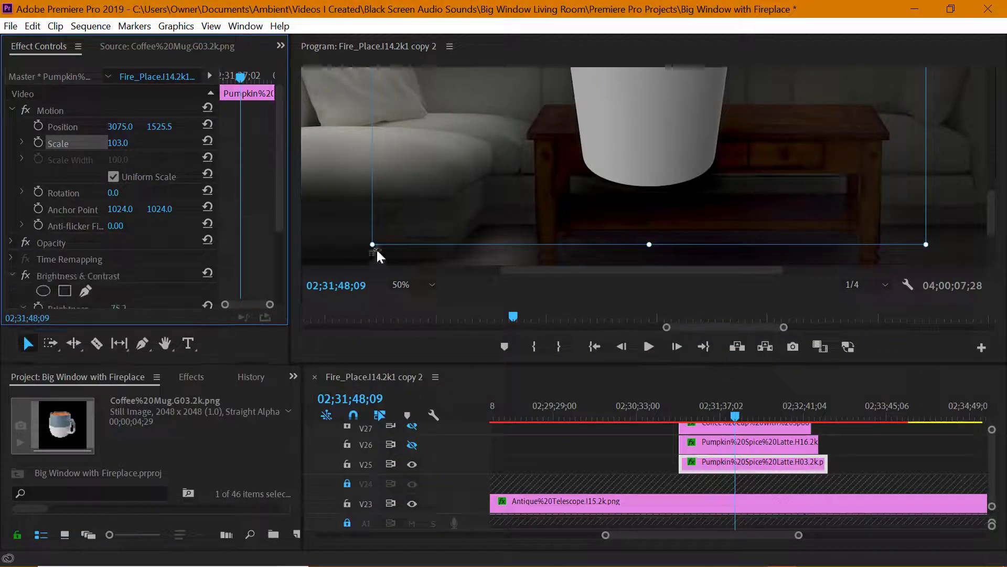
{"action": "left_click_drag", "start_coordinate": [374, 243], "coordinate": [549, 143]}
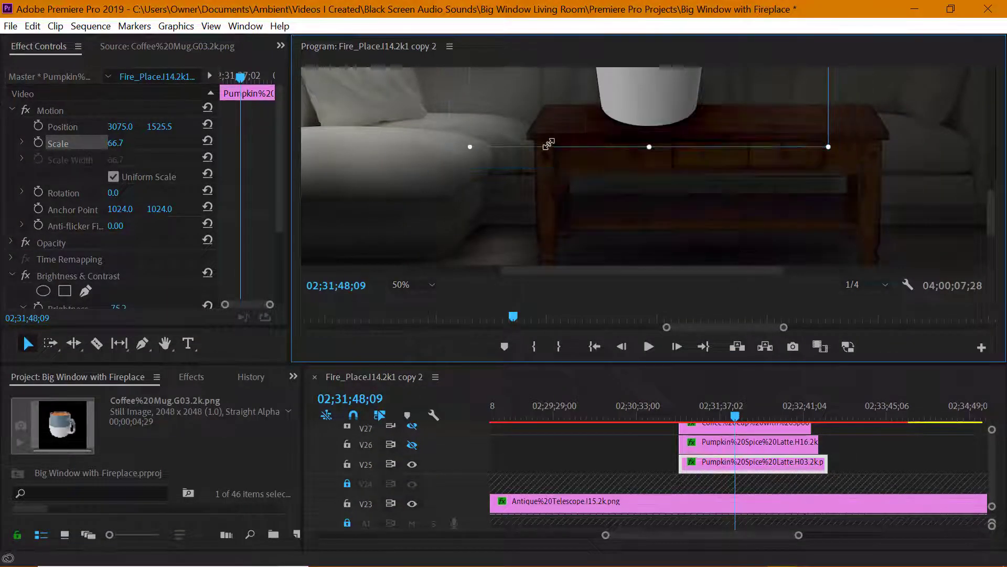
{"action": "left_click_drag", "start_coordinate": [808, 116], "coordinate": [811, 117]}
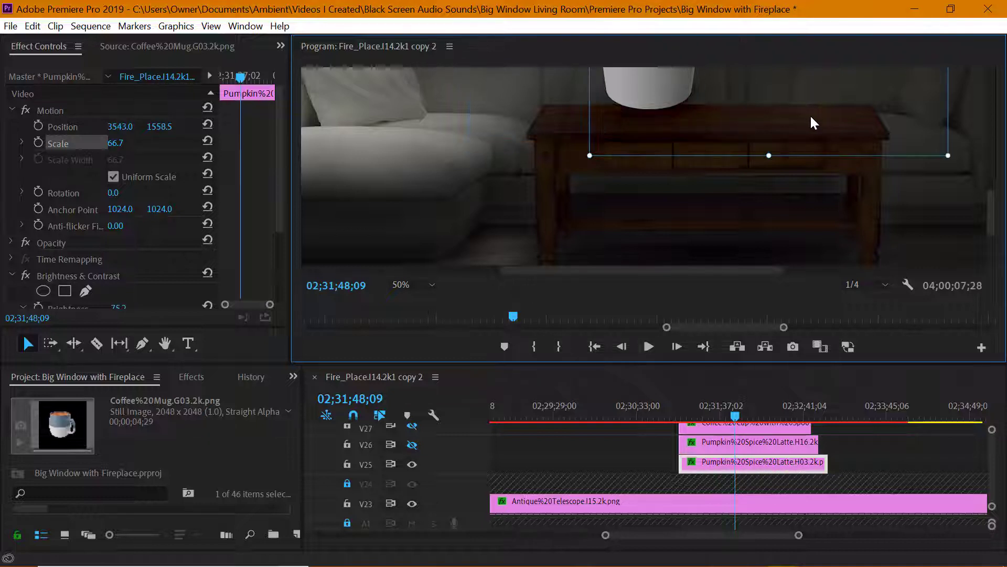
{"action": "left_click_drag", "start_coordinate": [991, 214], "coordinate": [991, 197]}
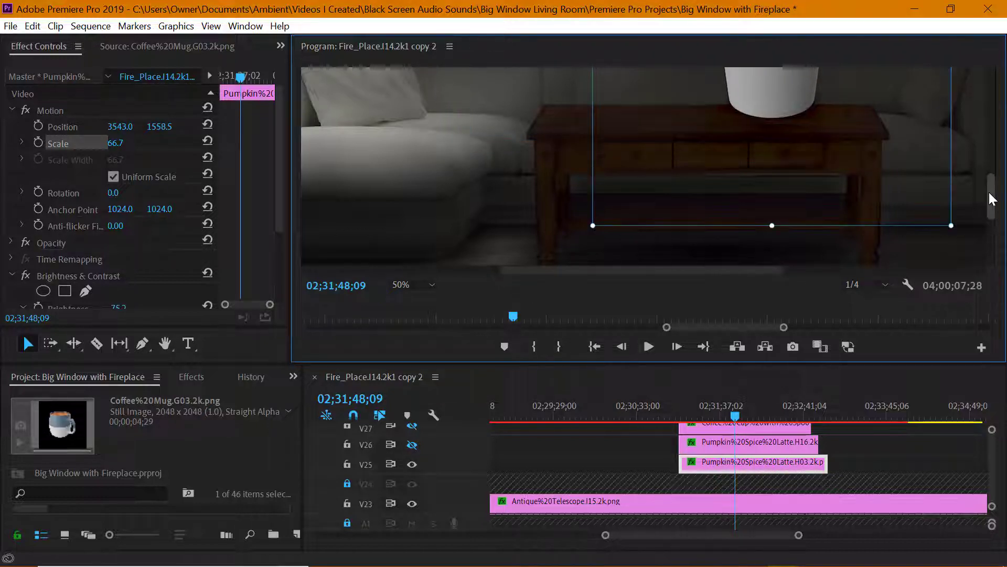
{"action": "left_click_drag", "start_coordinate": [593, 226], "coordinate": [715, 171]}
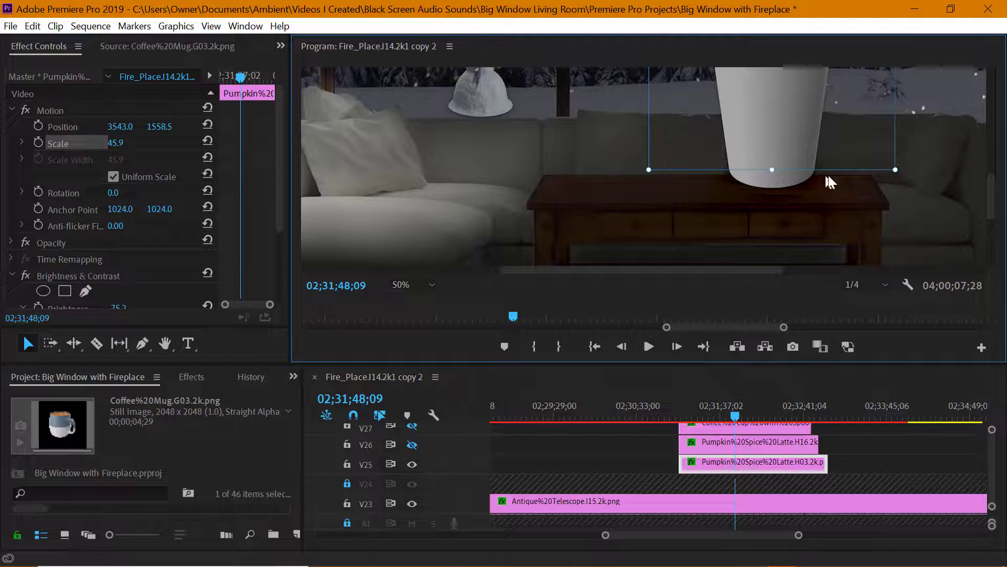
{"action": "left_click_drag", "start_coordinate": [846, 111], "coordinate": [869, 168]}
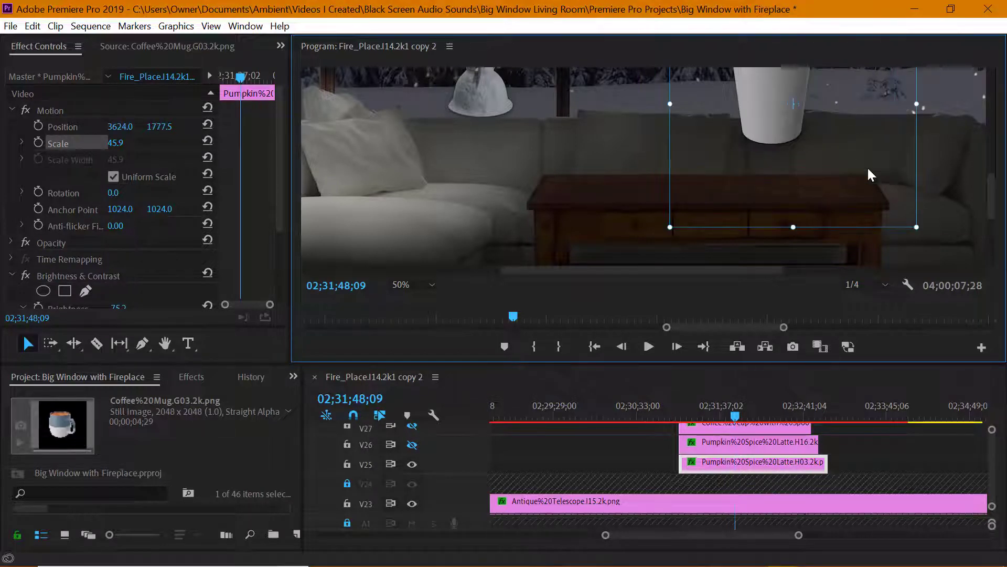
Reduce the H03 latte to a scale of about 14.8 and stand it on the table's right end at about 3747, 1978.5
{"action": "left_click_drag", "start_coordinate": [672, 228], "coordinate": [722, 176]}
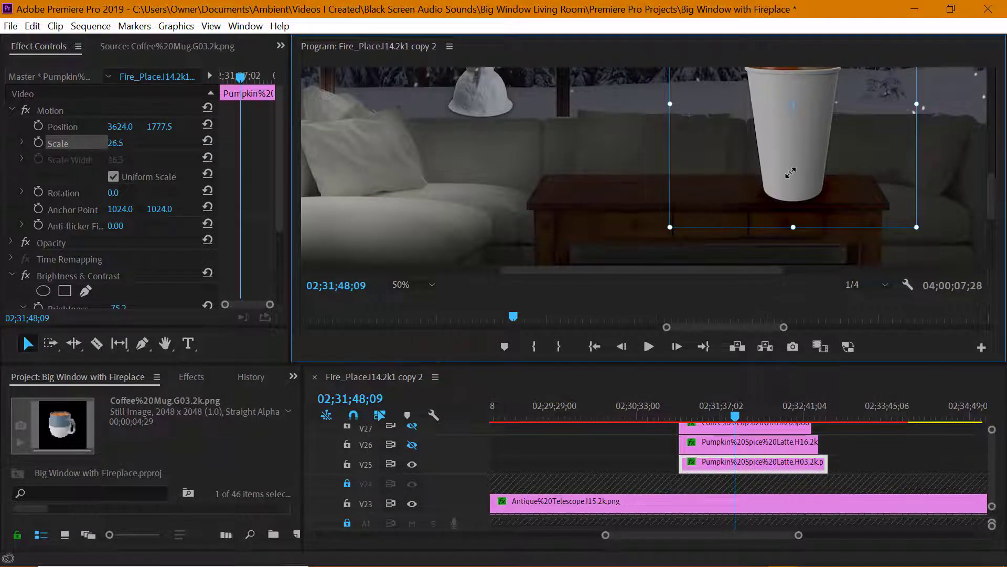
{"action": "left_click_drag", "start_coordinate": [826, 137], "coordinate": [845, 171]}
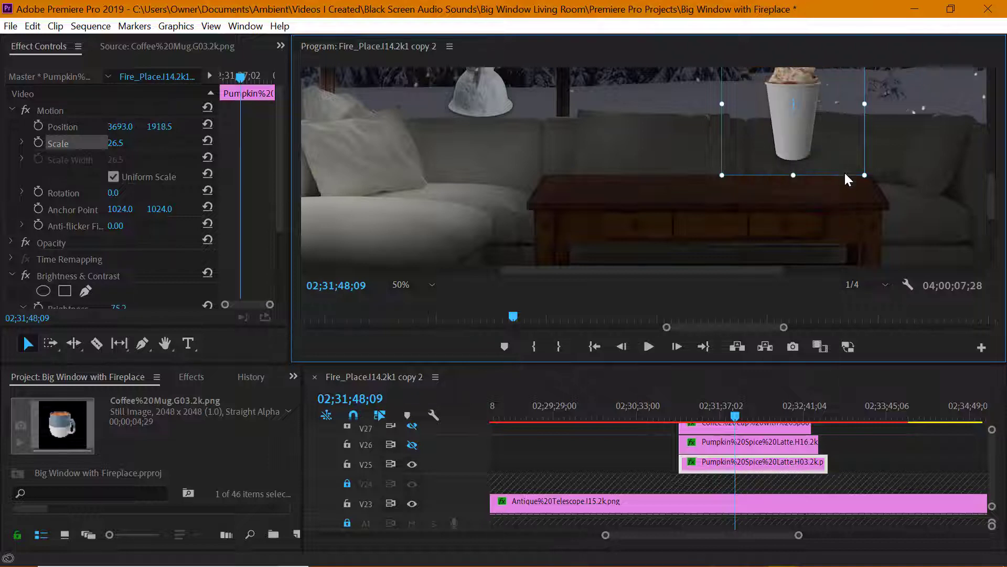
{"action": "left_click_drag", "start_coordinate": [741, 213], "coordinate": [801, 187]}
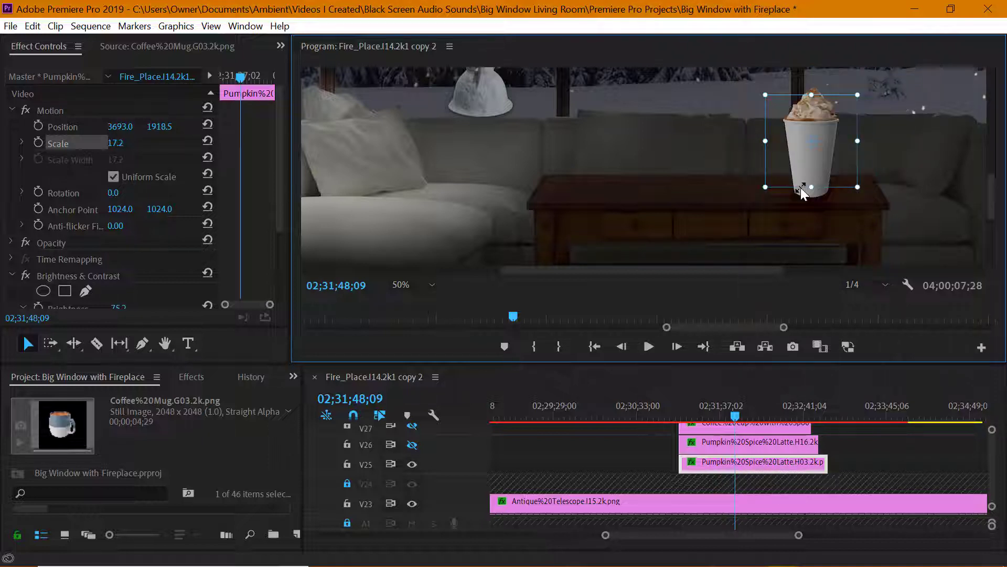
{"action": "left_click_drag", "start_coordinate": [840, 156], "coordinate": [853, 168]}
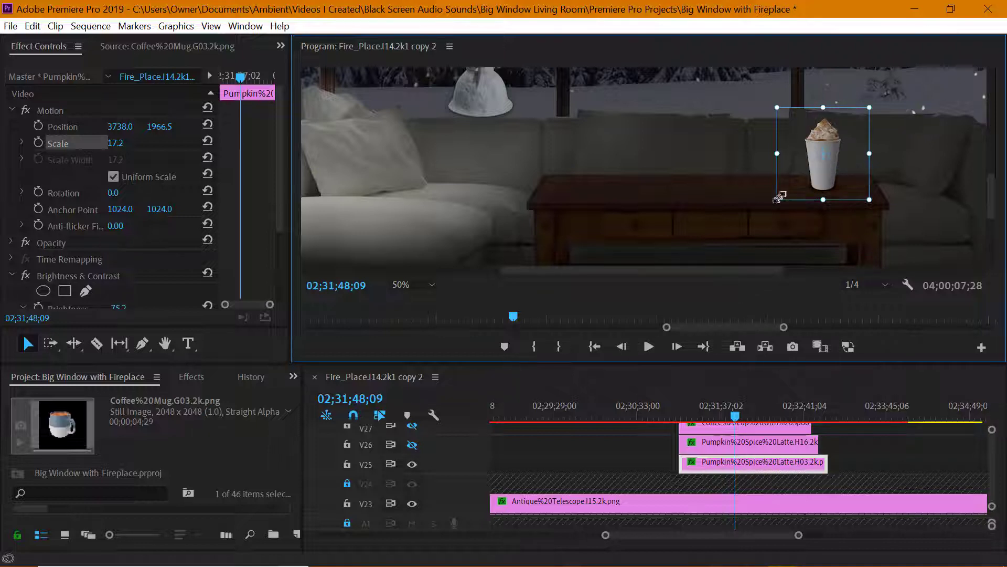
{"action": "mouse_move", "coordinate": [780, 197]}
{"action": "left_mouse_down"}
{"action": "mouse_move", "coordinate": [843, 179]}
{"action": "mouse_move", "coordinate": [790, 202]}
{"action": "left_mouse_up"}
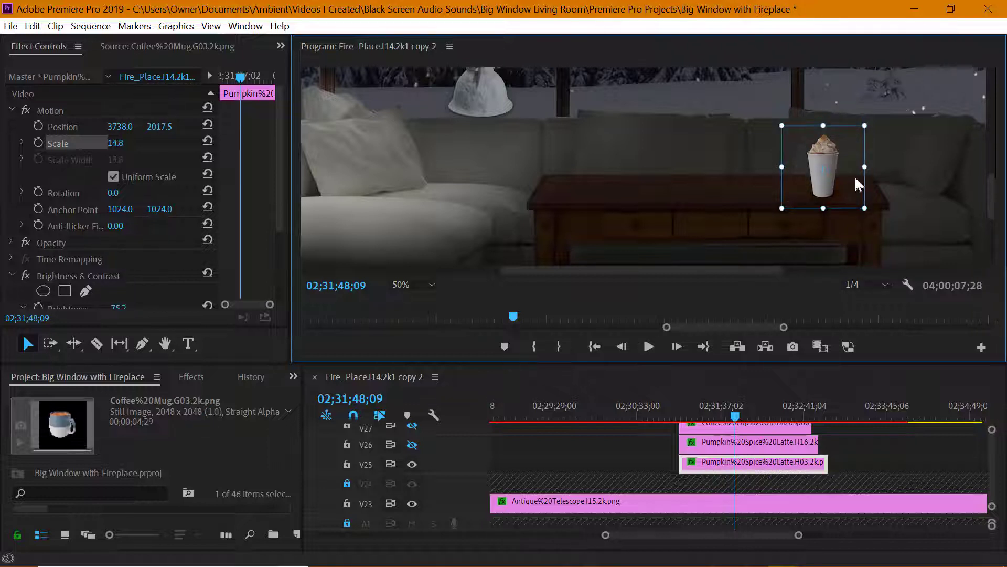
{"action": "left_click_drag", "start_coordinate": [855, 175], "coordinate": [856, 165]}
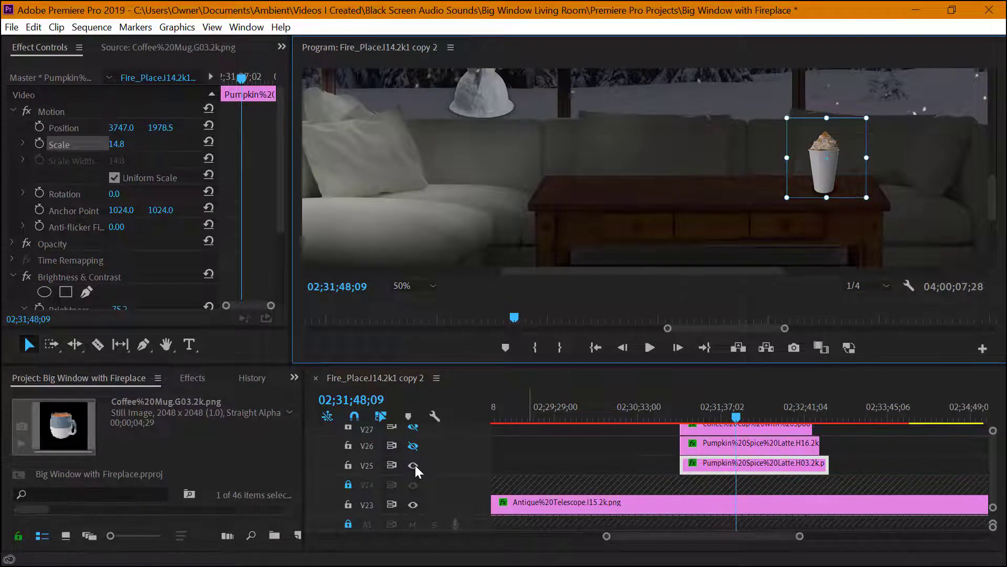
Show V26 and hide V25, and set the scale of the Pumpkin%20Spice%20Latte.H16 clip to 71
{"action": "left_click", "coordinate": [413, 446]}
{"action": "left_click", "coordinate": [414, 465]}
{"action": "left_click", "coordinate": [124, 144]}
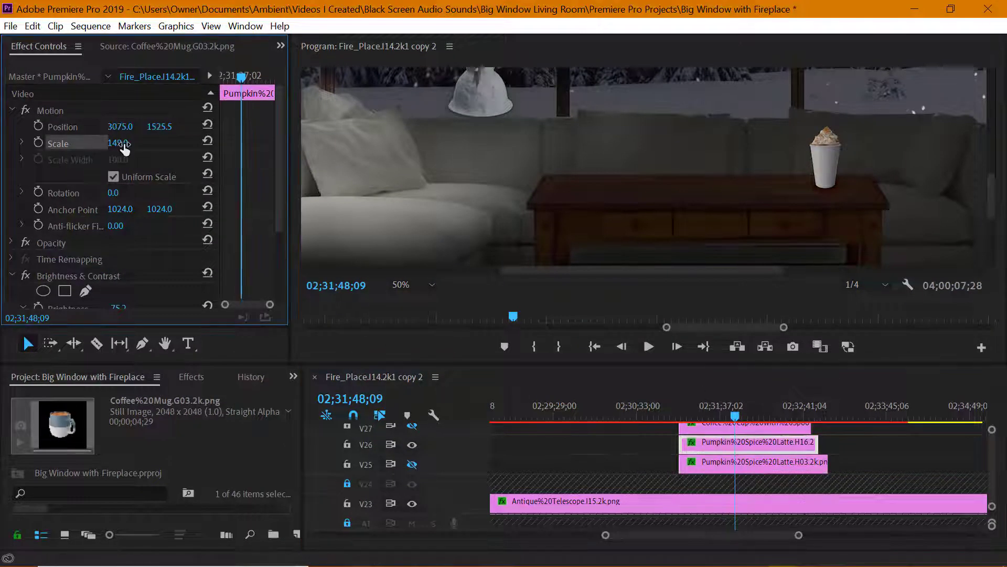
{"action": "left_click", "coordinate": [130, 138]}
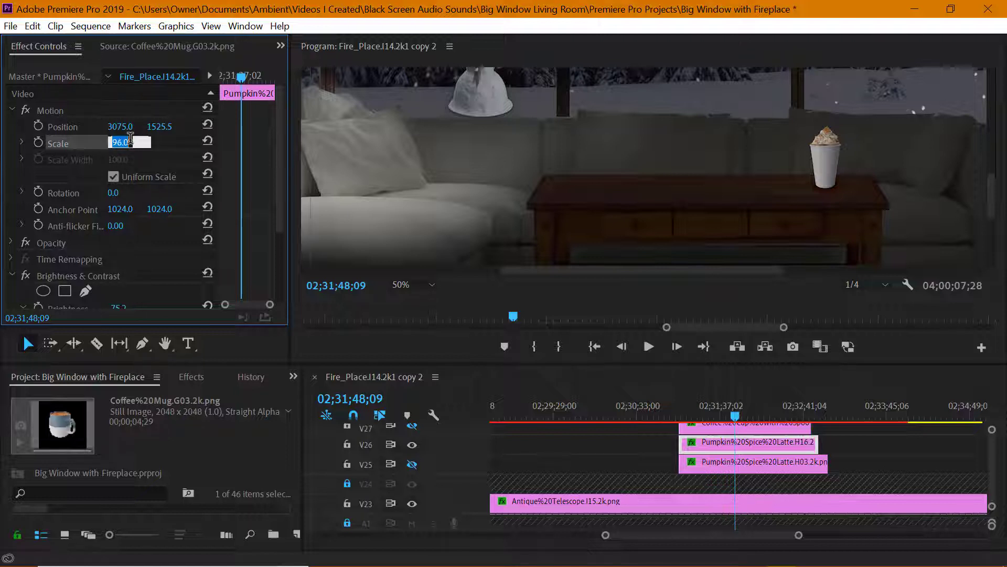
{"action": "type", "text": "79"}
{"action": "key", "text": "Return"}
{"action": "key", "text": "Down"}
{"action": "key", "text": "Down"}
{"action": "key", "text": "Down"}
{"action": "key", "text": "Down"}
{"action": "key", "text": "Down"}
{"action": "key", "text": "Down"}
{"action": "key", "text": "Down"}
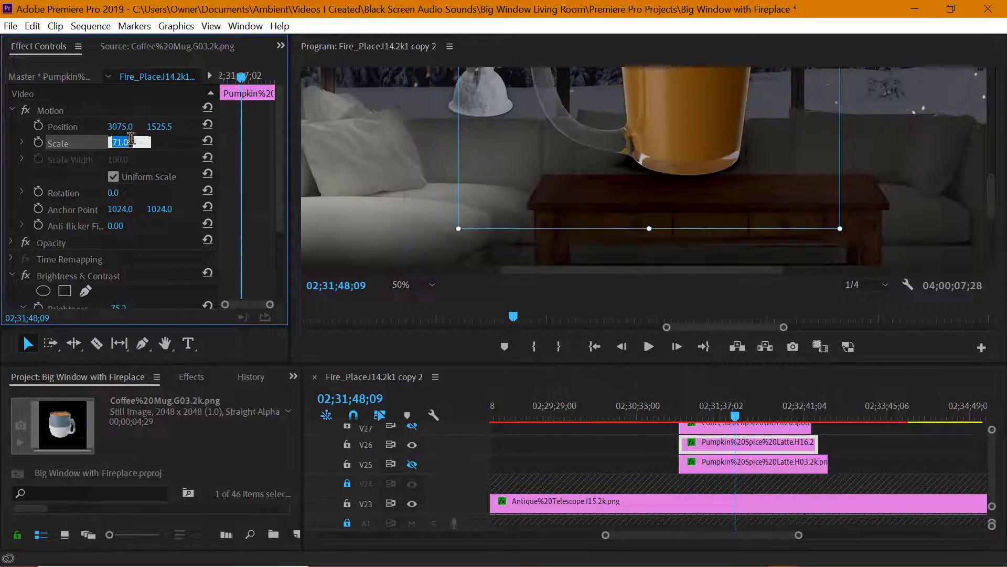
Shrink the H16 latte to a scale of about 15.3 and place it mid-table at about 3219, 1966.5
{"action": "left_click_drag", "start_coordinate": [459, 226], "coordinate": [701, 155]}
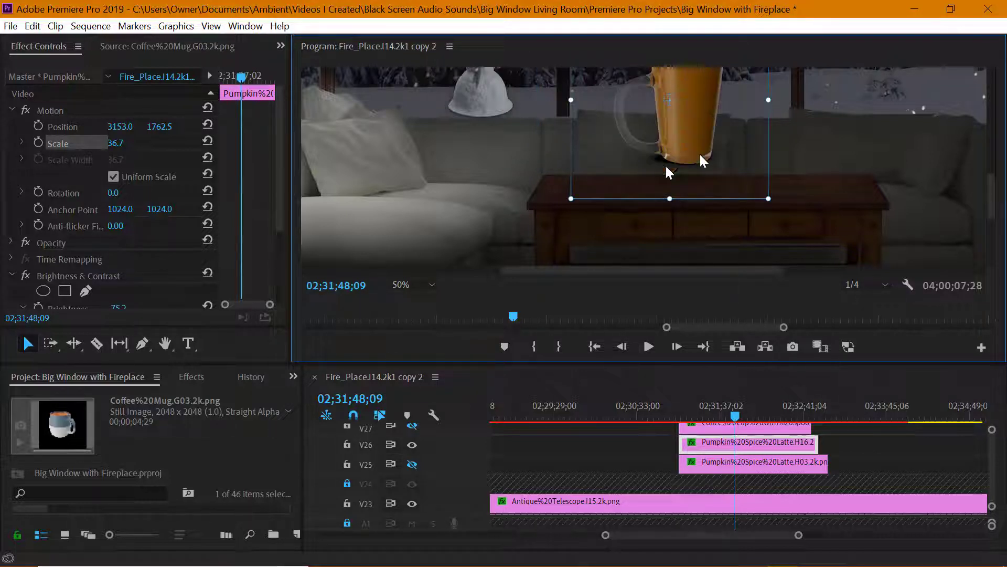
{"action": "left_click_drag", "start_coordinate": [571, 199], "coordinate": [604, 166]}
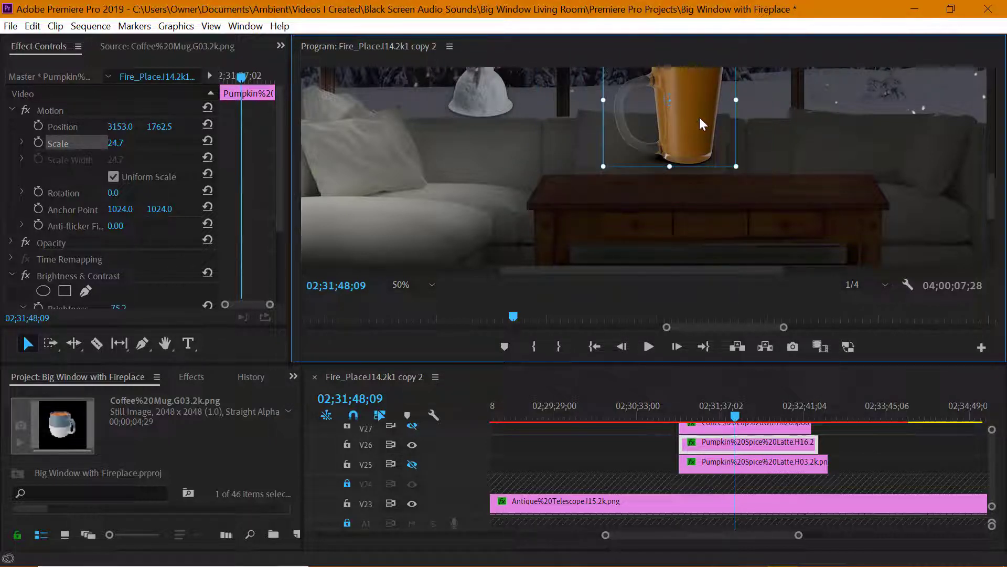
{"action": "left_click_drag", "start_coordinate": [700, 117], "coordinate": [704, 153]}
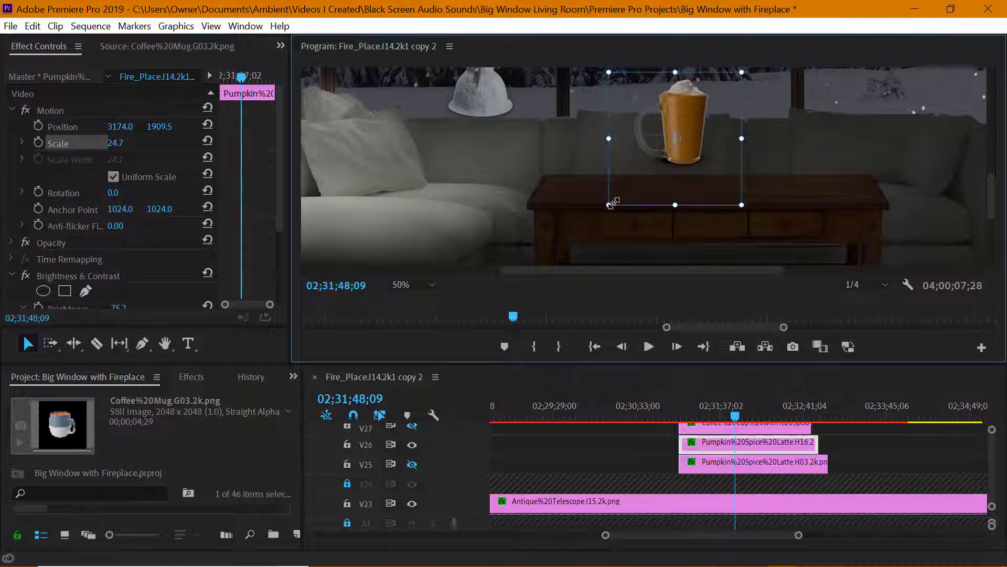
{"action": "left_click_drag", "start_coordinate": [609, 205], "coordinate": [632, 181]}
{"action": "left_click_drag", "start_coordinate": [697, 151], "coordinate": [700, 168]}
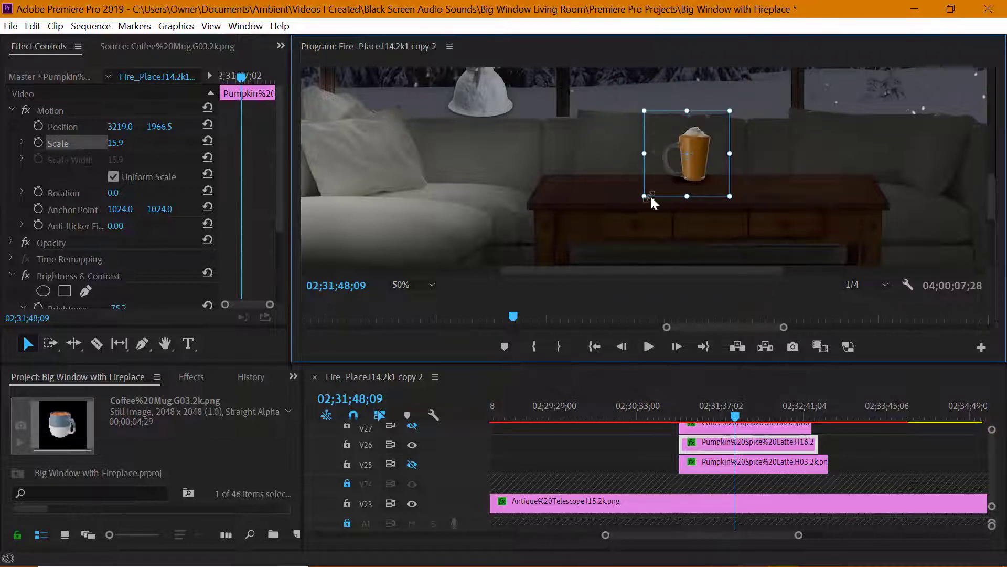
Find the Horizontal Flip effect and apply it to the H16 latte clip
{"action": "left_click", "coordinate": [191, 377]}
{"action": "left_click", "coordinate": [152, 394]}
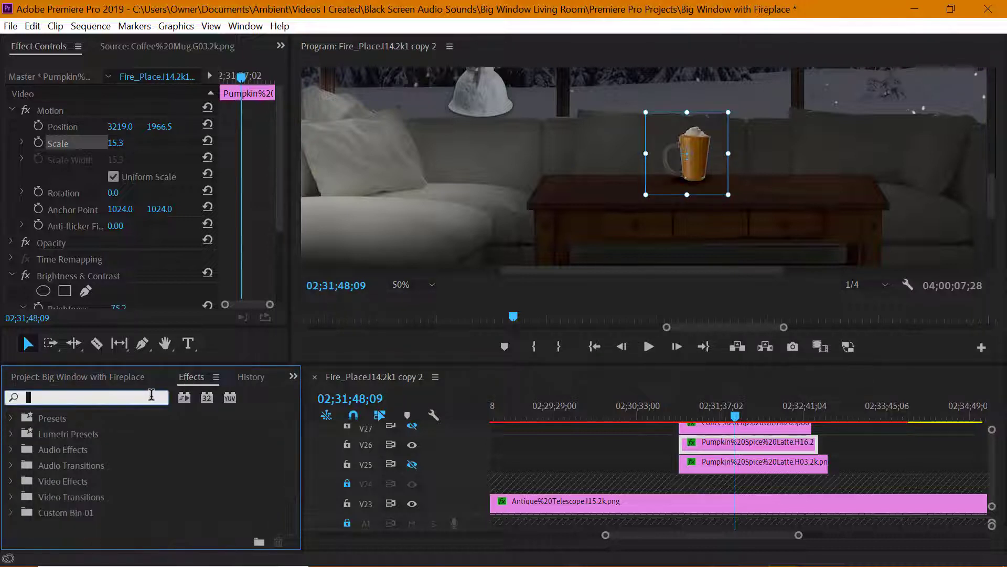
{"action": "left_click_drag", "start_coordinate": [91, 521], "coordinate": [83, 130]}
Reduce the flipped H16 latte to a scale of about 12.7 and lower it onto the table at about 3243, 2014.5
{"action": "left_click", "coordinate": [80, 124]}
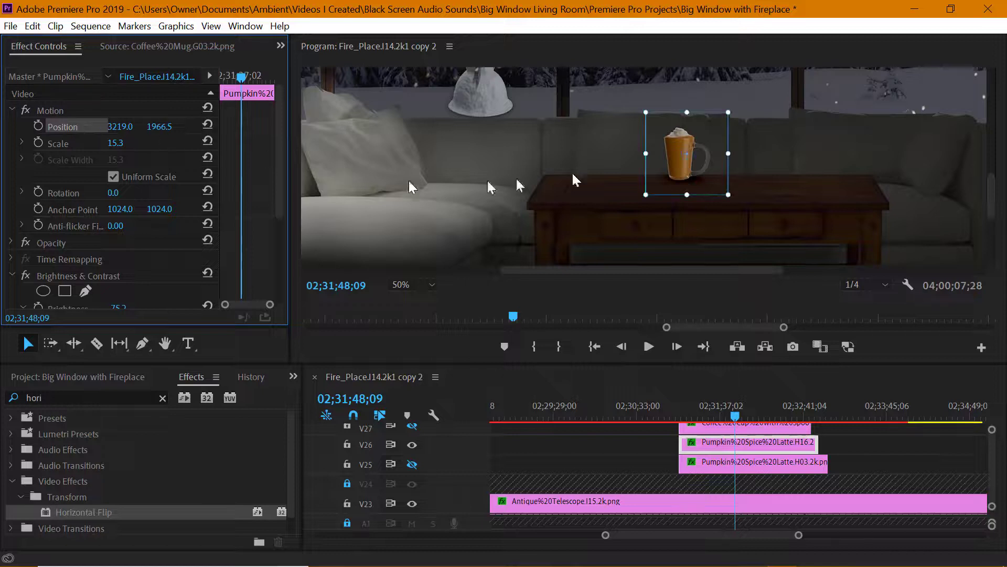
{"action": "left_click_drag", "start_coordinate": [642, 198], "coordinate": [703, 191]}
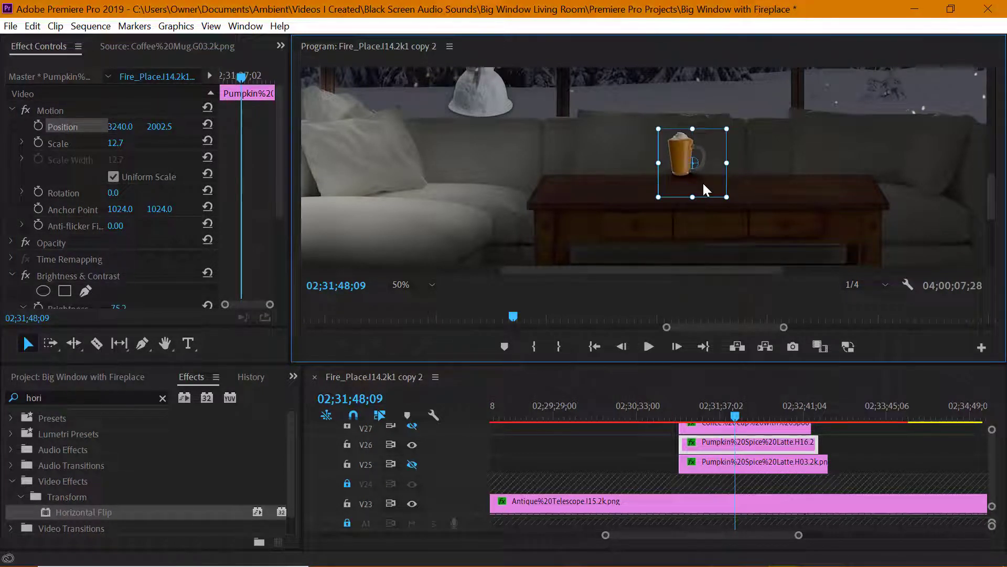
{"action": "left_click_drag", "start_coordinate": [703, 185], "coordinate": [703, 189]}
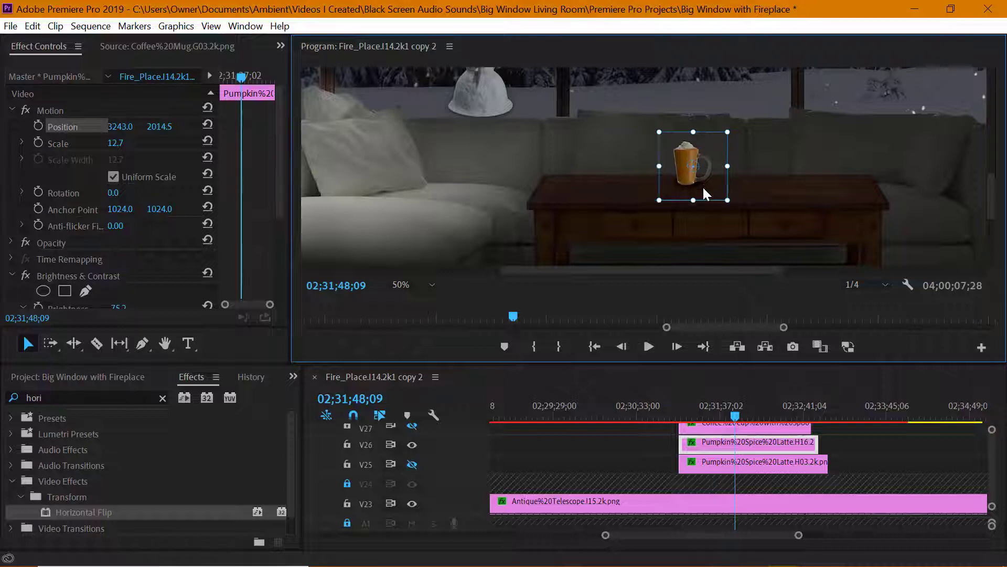
Go back to the earlier cappuccino cup section around 00;22;19;17 and turn on the output of tracks V27 to V29
{"action": "left_click_drag", "start_coordinate": [605, 535], "coordinate": [501, 532]}
{"action": "left_click", "coordinate": [594, 347]}
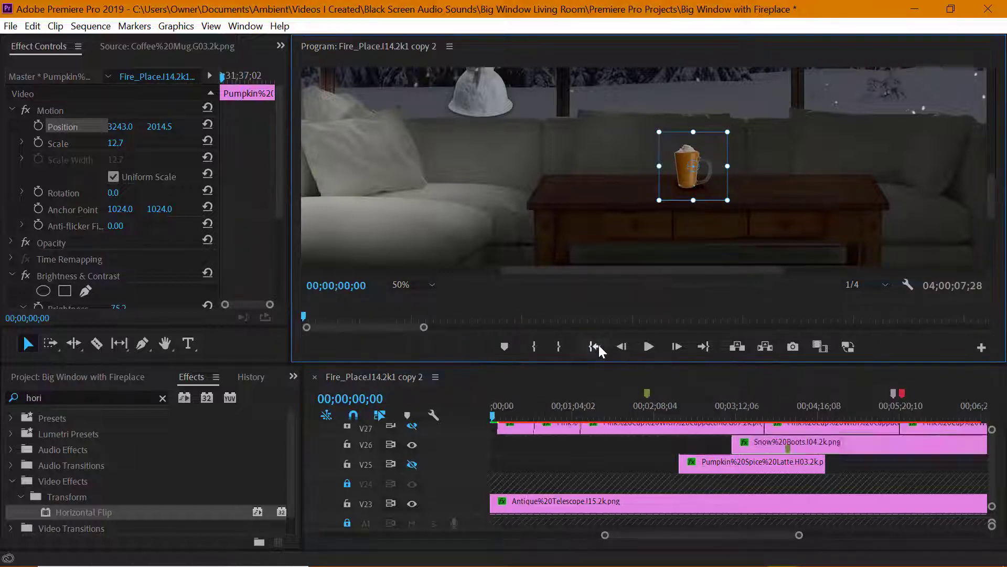
{"action": "left_click_drag", "start_coordinate": [665, 534], "coordinate": [717, 475]}
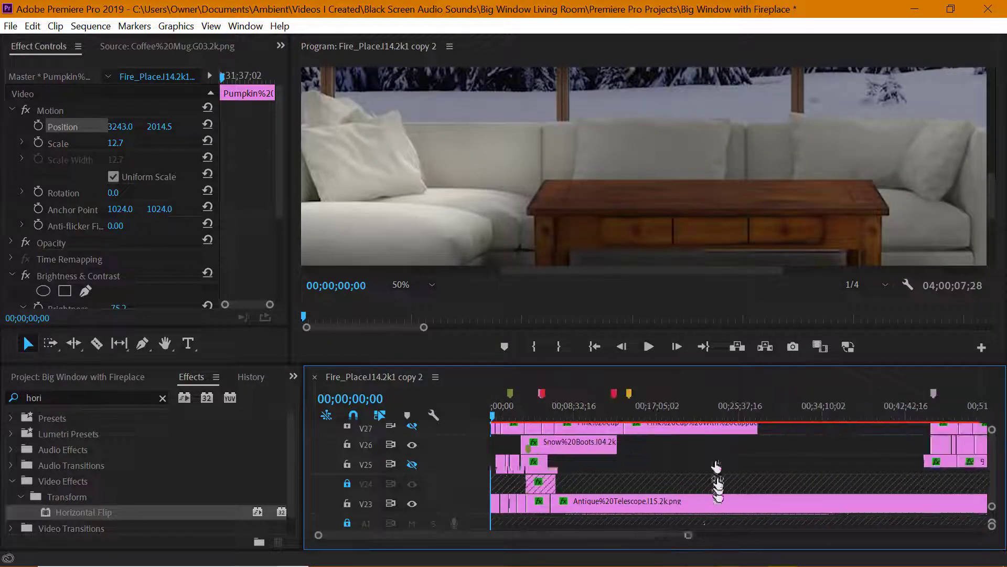
{"action": "scroll", "coordinate": [680, 449], "scroll_direction": "up", "scroll_amount": 3}
{"action": "left_click_drag", "start_coordinate": [670, 416], "coordinate": [707, 416]}
{"action": "left_click_drag", "start_coordinate": [708, 535], "coordinate": [596, 512]}
{"action": "left_click", "coordinate": [412, 457]}
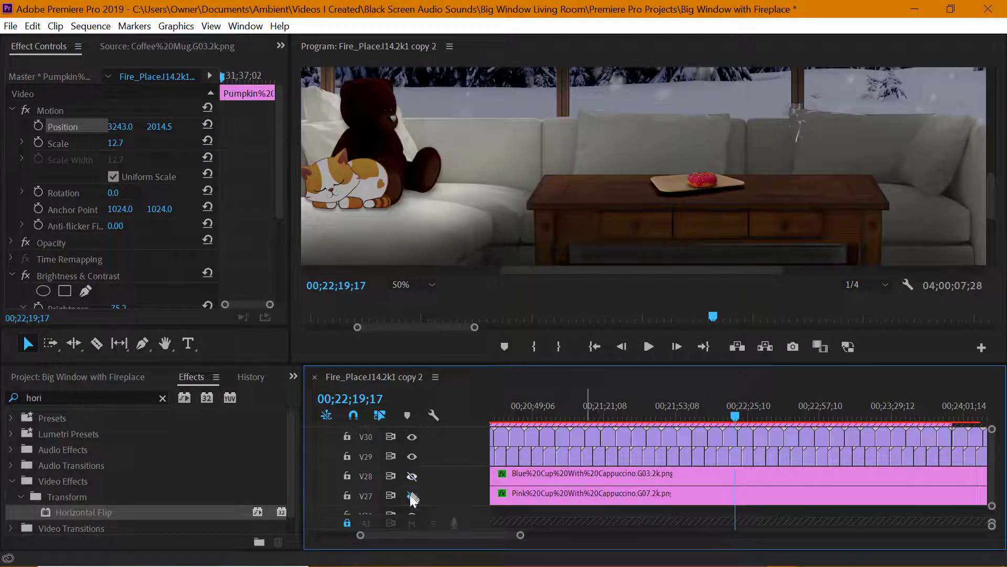
{"action": "scroll", "coordinate": [449, 462], "scroll_direction": "up", "scroll_amount": 1}
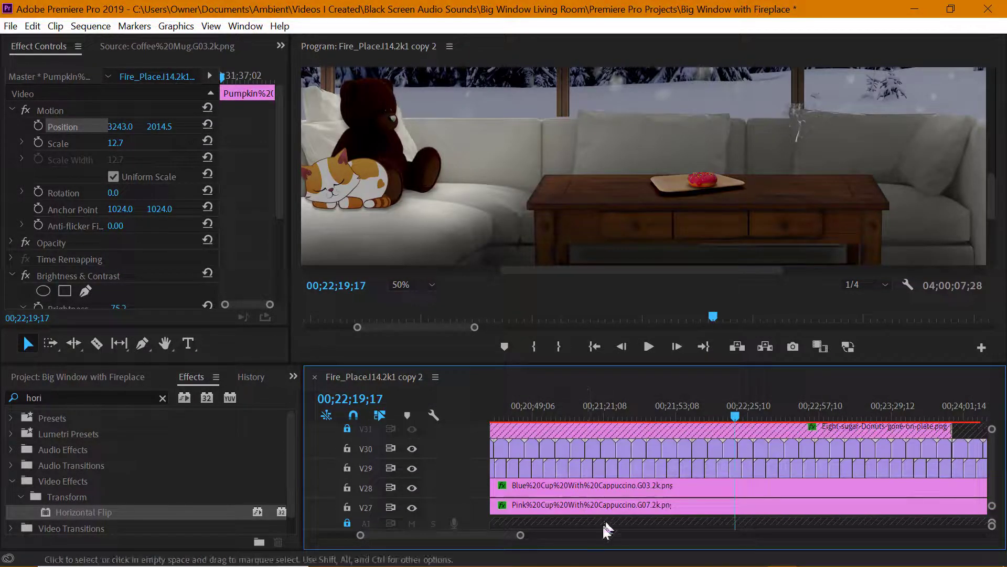
Locate the end of the steam clips above the pink and blue cups near 00;25;04;26 and copy the last three on V30
{"action": "left_click_drag", "start_coordinate": [522, 535], "coordinate": [590, 535]}
{"action": "left_click", "coordinate": [792, 417]}
{"action": "left_click_drag", "start_coordinate": [792, 417], "coordinate": [844, 417]}
{"action": "left_click_drag", "start_coordinate": [590, 535], "coordinate": [516, 535]}
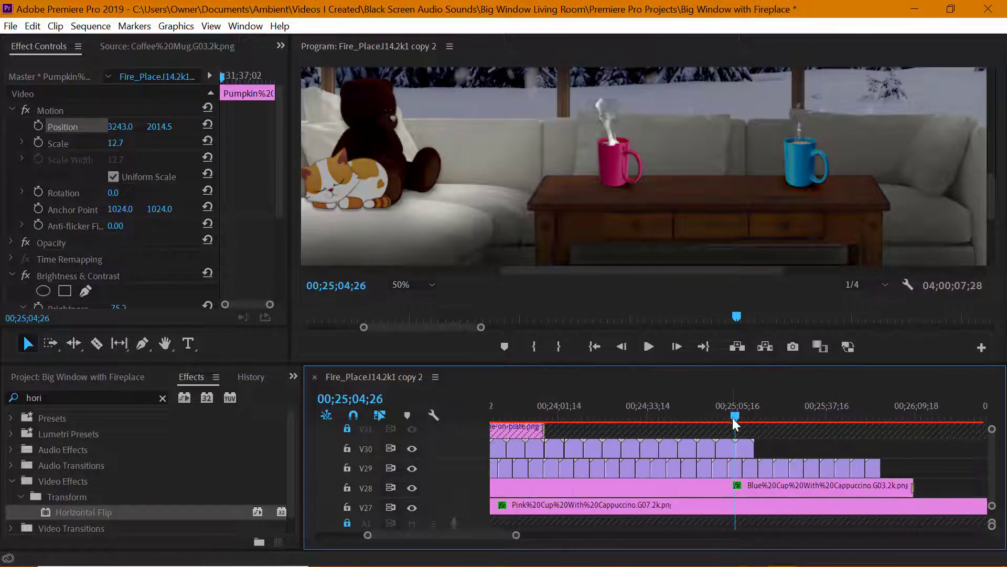
{"action": "left_click_drag", "start_coordinate": [734, 418], "coordinate": [676, 419]}
{"action": "left_click_drag", "start_coordinate": [781, 447], "coordinate": [708, 452]}
Return to the mug, cup and latte stack and place the playhead at its start, 02;31;06;21
{"action": "left_click_drag", "start_coordinate": [517, 535], "coordinate": [783, 539]}
{"action": "left_click", "coordinate": [677, 417]}
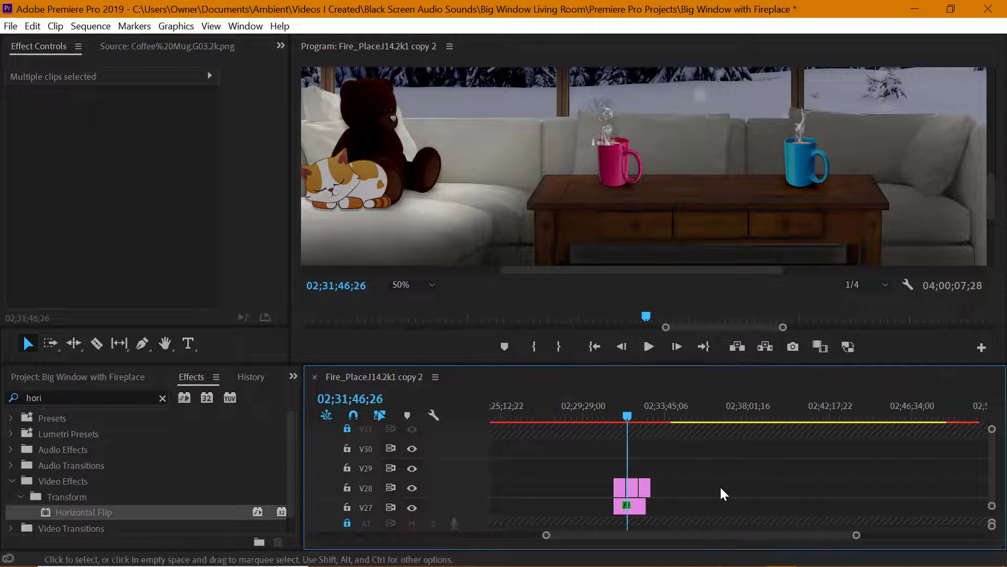
{"action": "scroll", "coordinate": [723, 490], "scroll_direction": "down", "scroll_amount": 3}
{"action": "left_click_drag", "start_coordinate": [854, 536], "coordinate": [796, 535]}
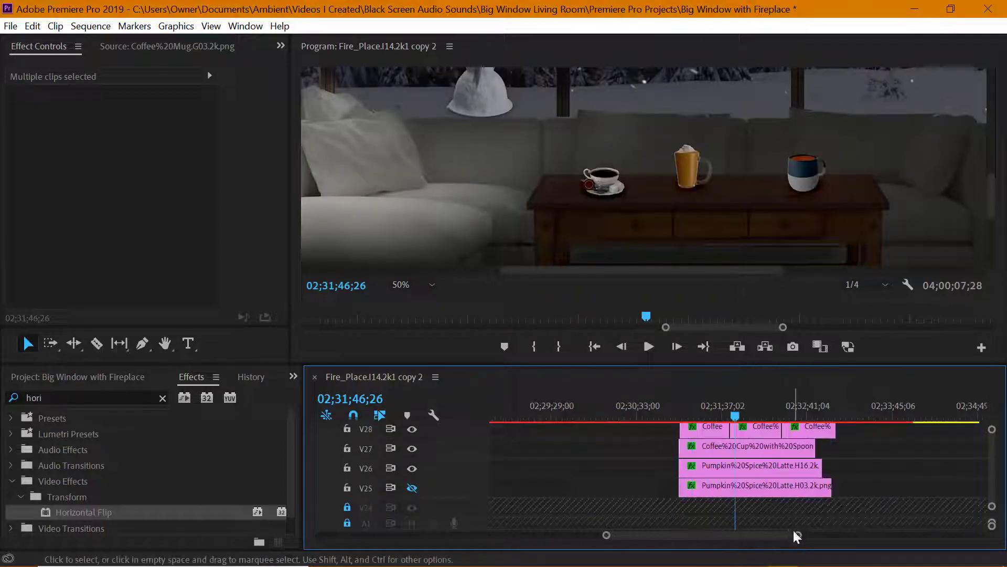
{"action": "scroll", "coordinate": [860, 474], "scroll_direction": "up", "scroll_amount": 2}
{"action": "left_click_drag", "start_coordinate": [738, 416], "coordinate": [684, 416]}
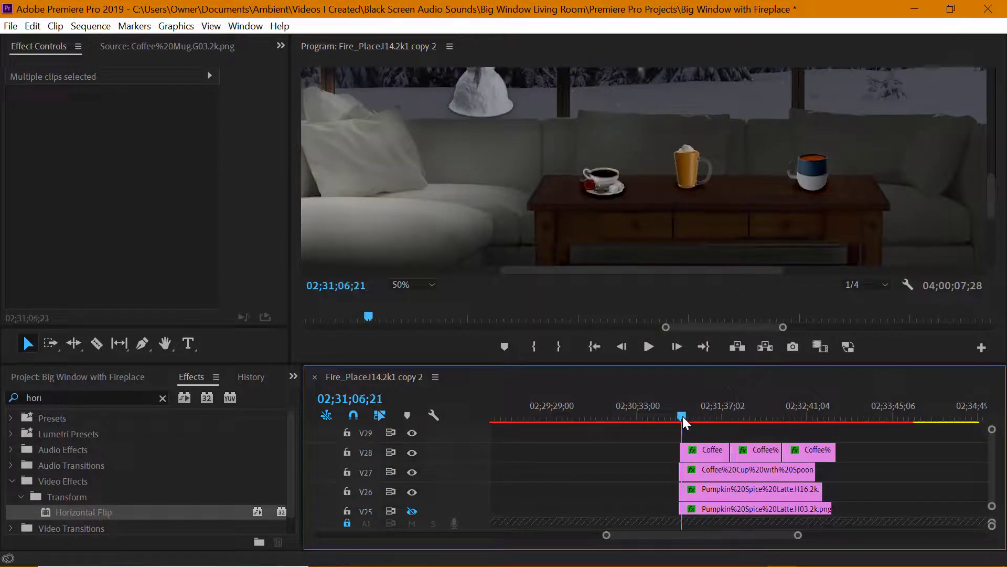
Clear the clip selection and lock all the video tracks
{"action": "left_click_drag", "start_coordinate": [798, 535], "coordinate": [780, 535]}
{"action": "left_click", "coordinate": [502, 494]}
{"action": "left_click", "coordinate": [347, 433], "text": "shift"}
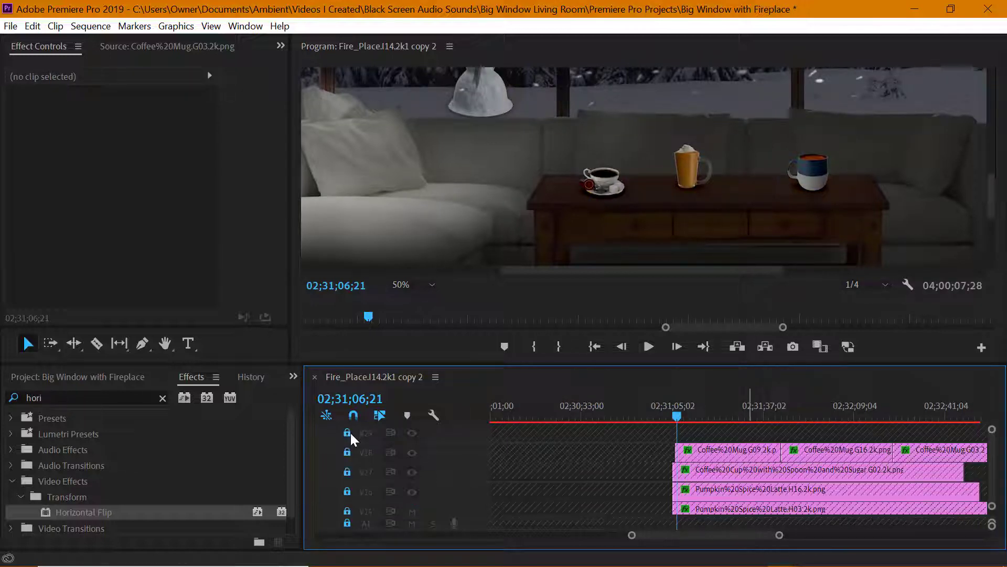
Unlock and target only V29, and paste the copied steam clips above the start of the coffee mug clips
{"action": "scroll", "coordinate": [463, 443], "scroll_direction": "up", "scroll_amount": 3}
{"action": "scroll", "coordinate": [461, 443], "scroll_direction": "down", "scroll_amount": 2}
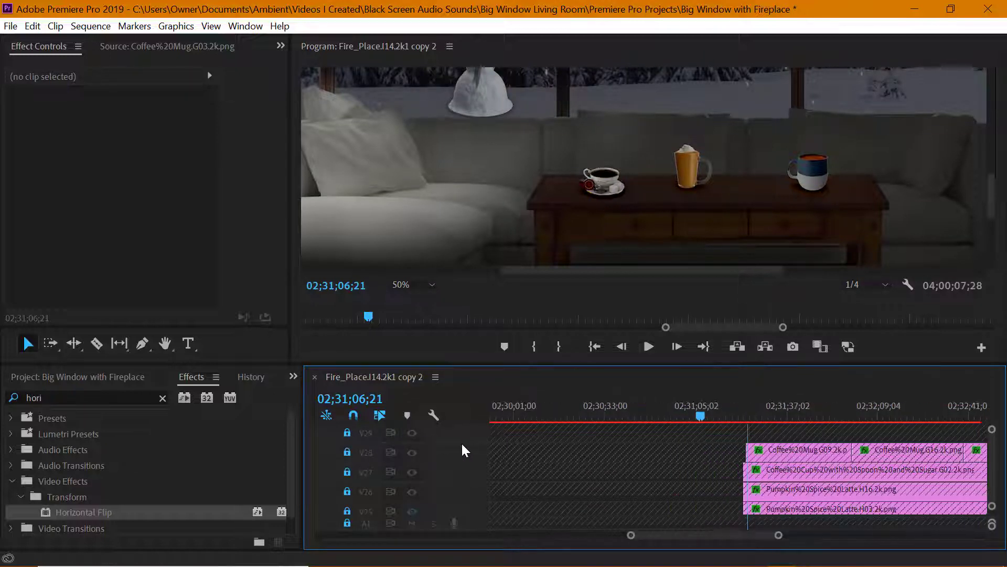
{"action": "scroll", "coordinate": [461, 441], "scroll_direction": "up", "scroll_amount": 1}
{"action": "left_click", "coordinate": [347, 445]}
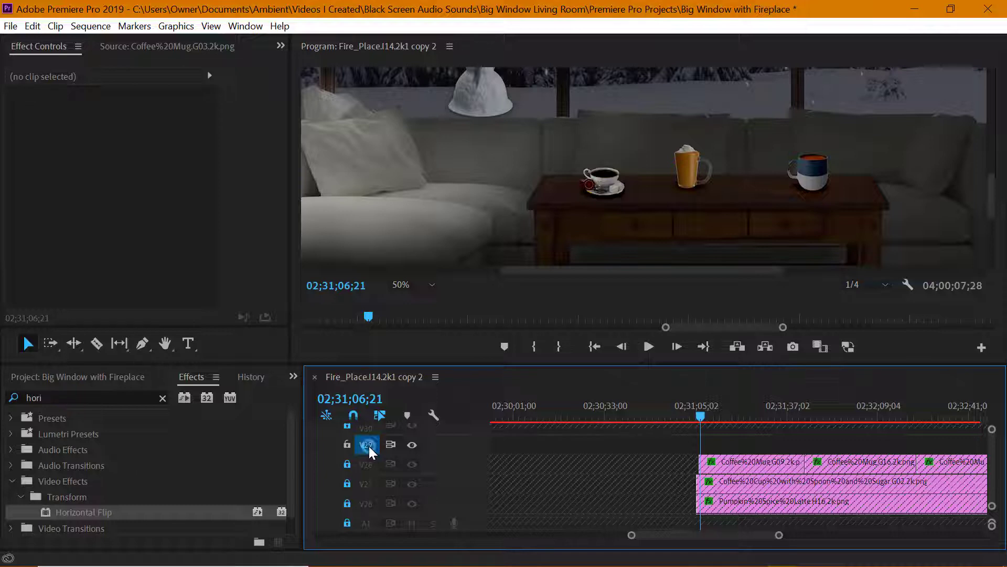
{"action": "key", "text": "ctrl+v"}
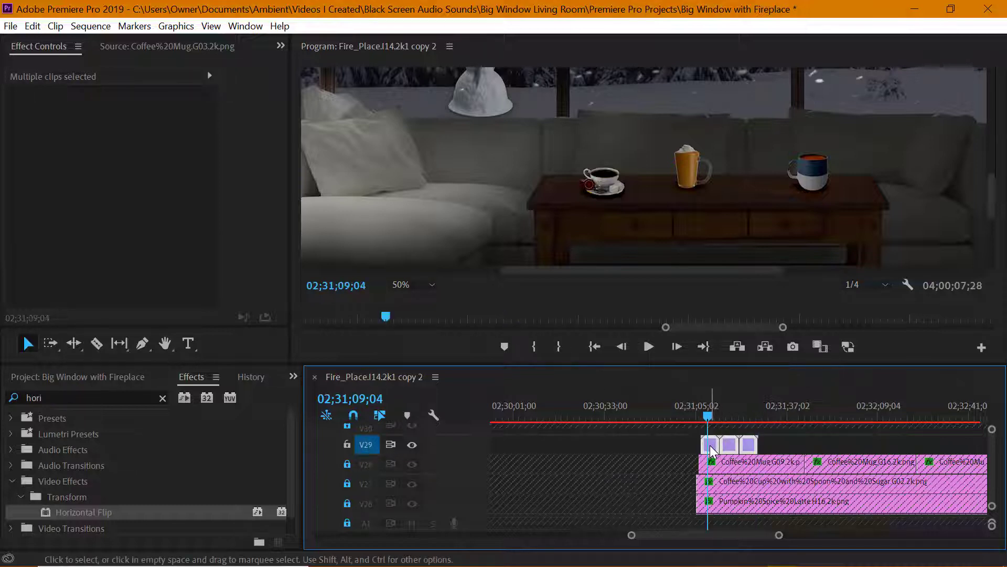
Move the first steam clip on V29 above the black coffee cup at 2895, 2010 and scale it to 2.8
{"action": "left_click", "coordinate": [710, 446]}
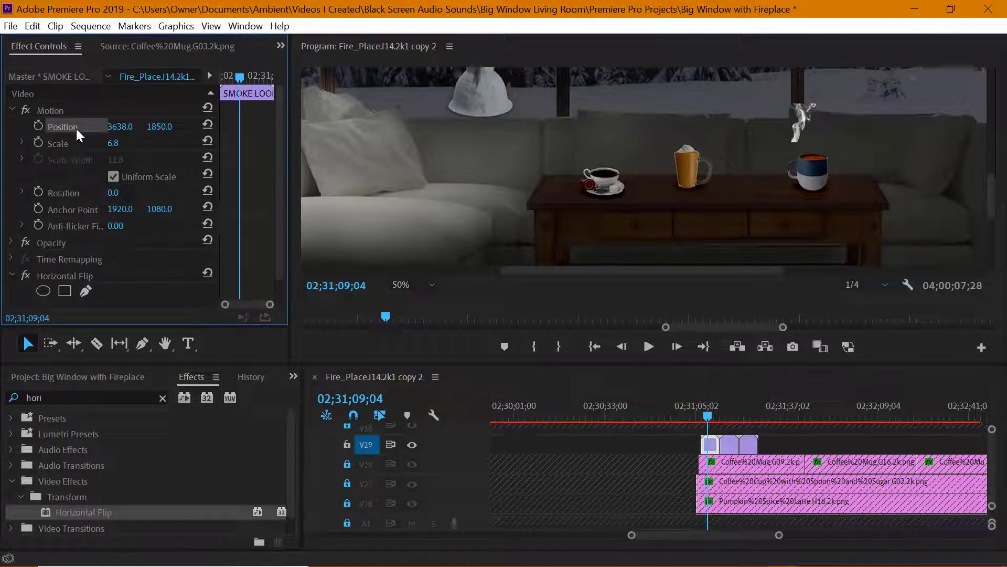
{"action": "left_click_drag", "start_coordinate": [775, 132], "coordinate": [698, 133]}
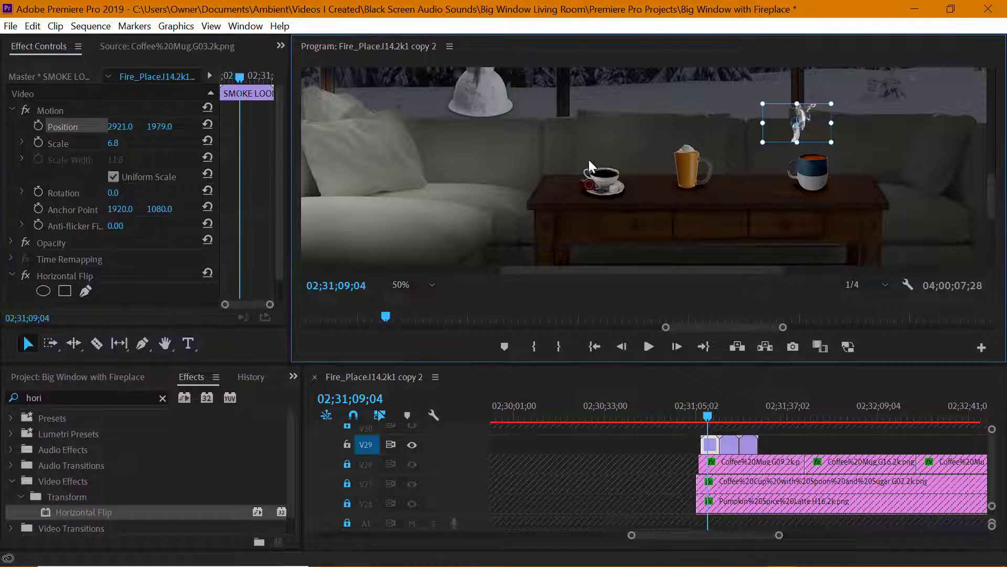
{"action": "left_click_drag", "start_coordinate": [589, 160], "coordinate": [588, 157]}
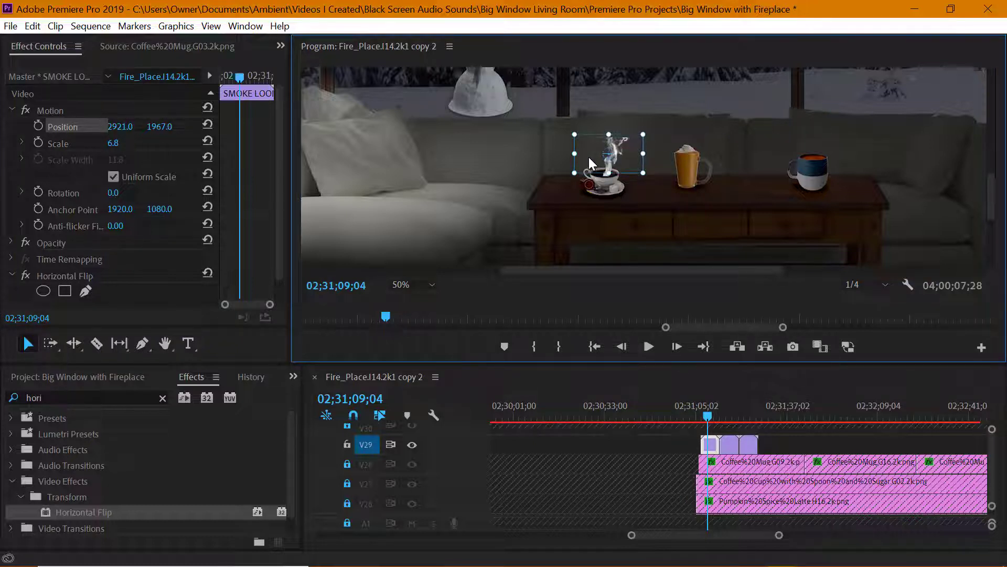
{"action": "left_click", "coordinate": [115, 143]}
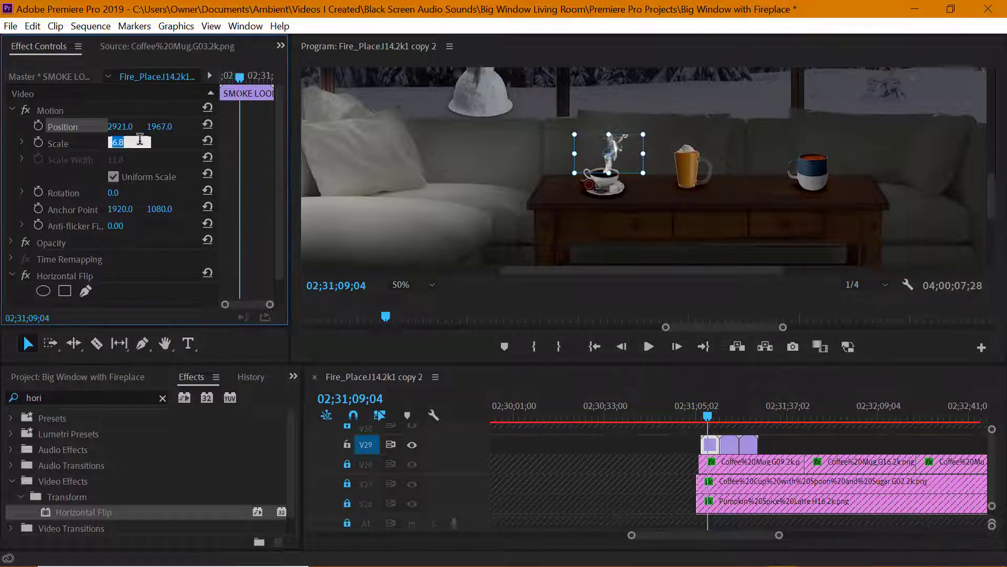
{"action": "key", "text": "Down"}
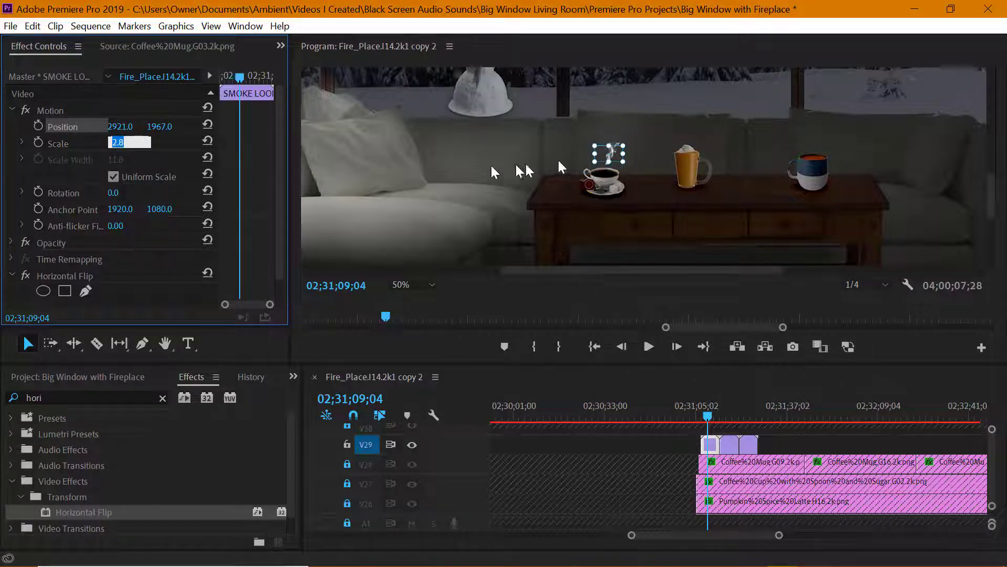
{"action": "left_click_drag", "start_coordinate": [604, 159], "coordinate": [601, 165]}
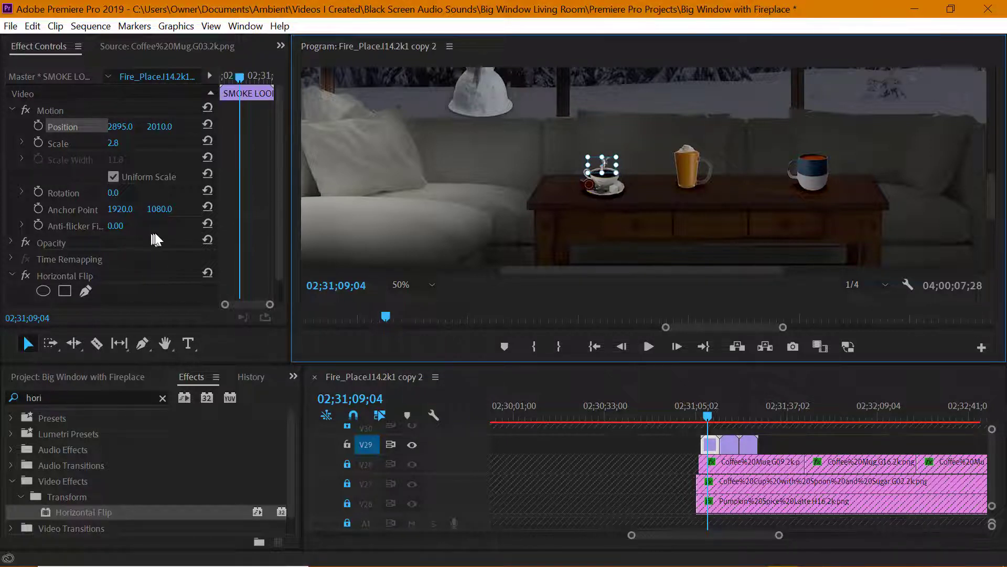
Move the other two steam clips on V29 away to about 02;32;09 and duplicate the resized clip directly after itself
{"action": "scroll", "coordinate": [96, 241], "scroll_direction": "down", "scroll_amount": 1}
{"action": "left_click", "coordinate": [12, 217]}
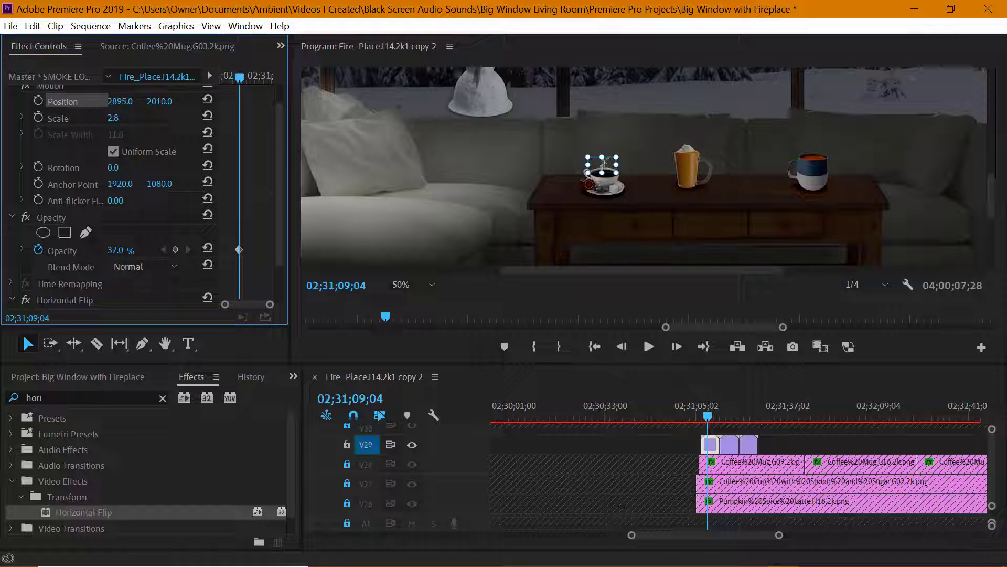
{"action": "left_click_drag", "start_coordinate": [775, 450], "coordinate": [874, 449]}
{"action": "left_click_drag", "start_coordinate": [711, 447], "coordinate": [732, 447]}
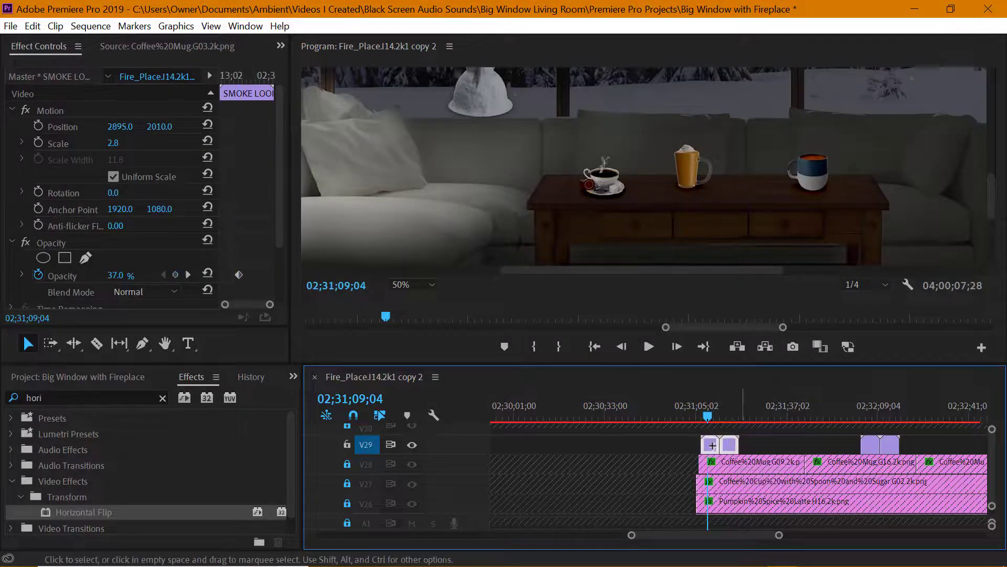
{"action": "left_click", "coordinate": [709, 447], "text": "shift"}
{"action": "left_click", "coordinate": [710, 447]}
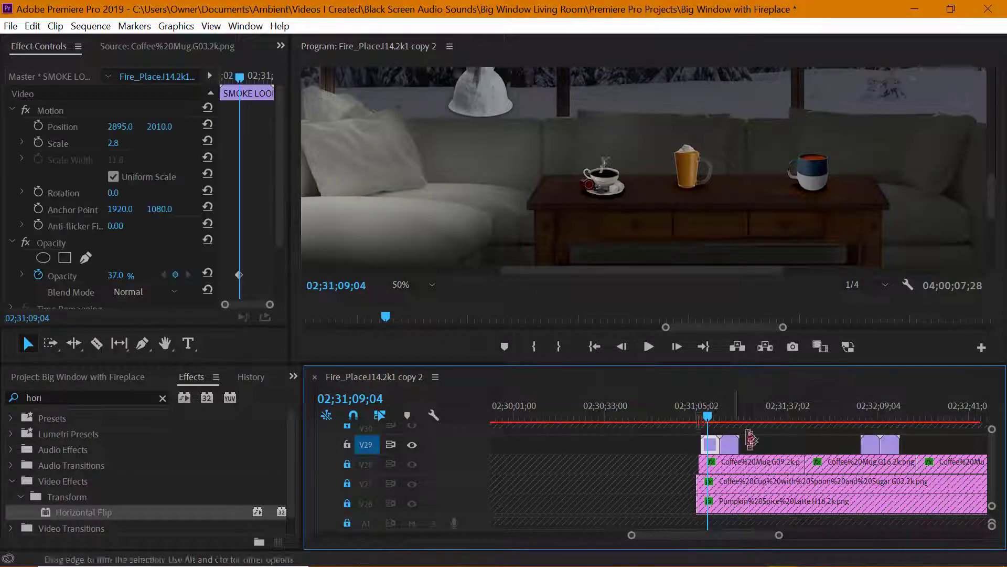
Set the first steam clip's blend mode to Dissolve, turn off Uniform Scale and set its Scale Width to 7.8
{"action": "scroll", "coordinate": [159, 228], "scroll_direction": "down", "scroll_amount": 1}
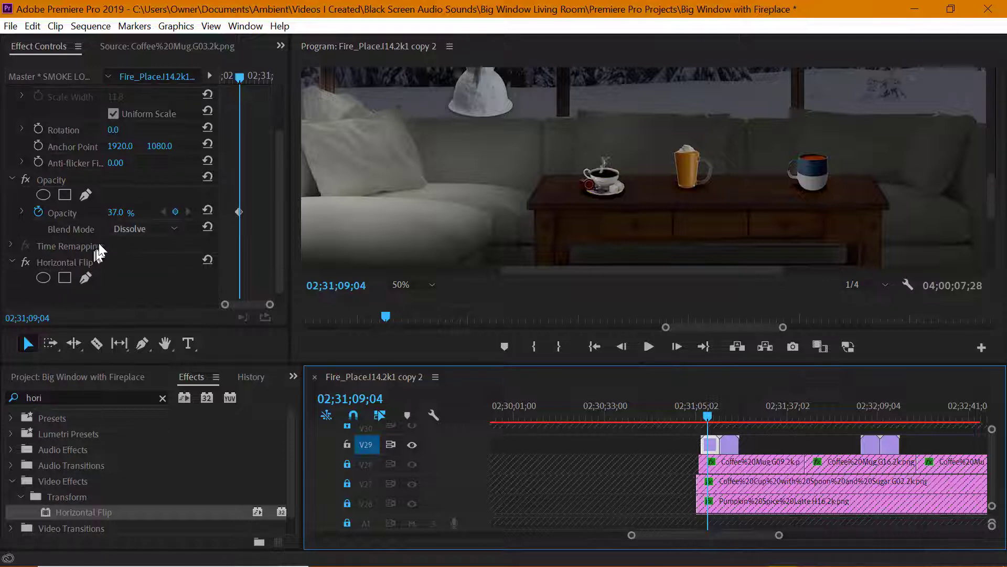
{"action": "scroll", "coordinate": [140, 235], "scroll_direction": "up", "scroll_amount": 4}
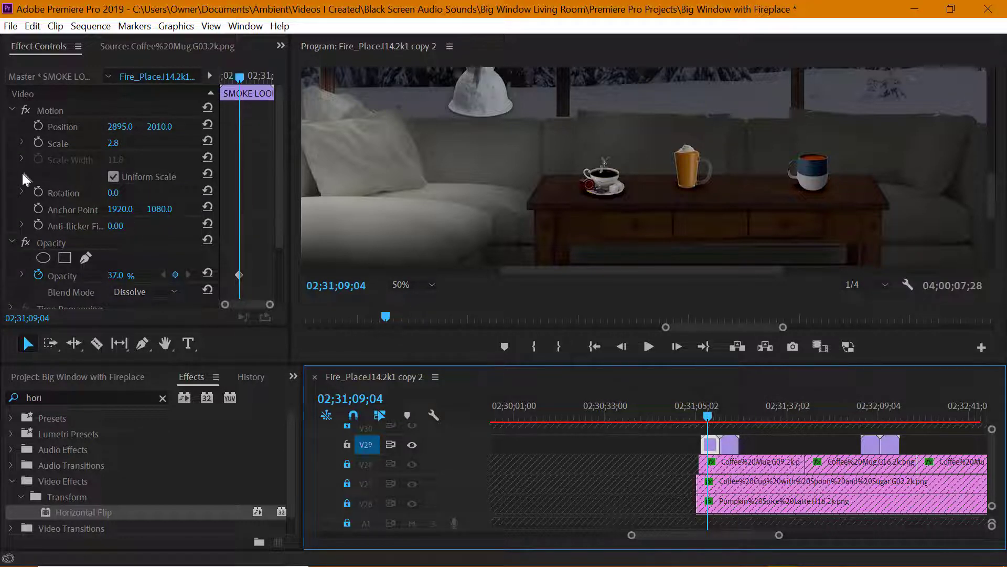
{"action": "left_click", "coordinate": [21, 143]}
{"action": "left_click", "coordinate": [21, 143]}
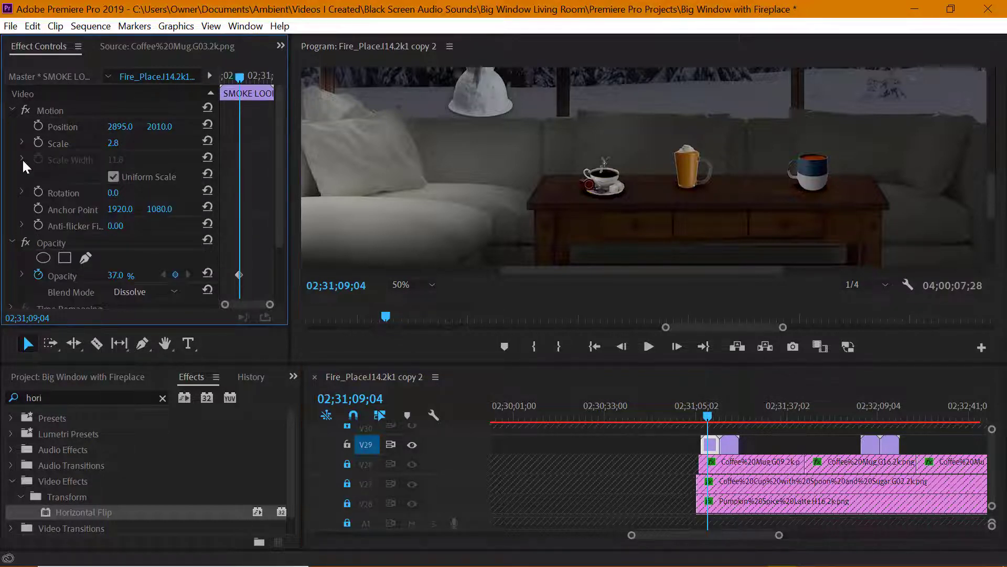
{"action": "left_click", "coordinate": [21, 159]}
{"action": "left_click", "coordinate": [114, 208]}
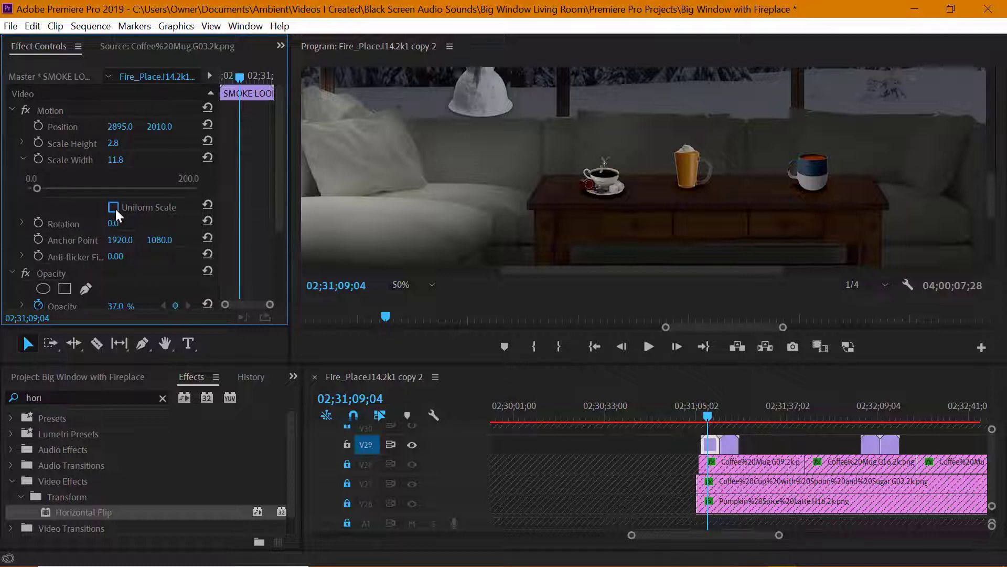
{"action": "left_click", "coordinate": [58, 160]}
{"action": "left_click", "coordinate": [169, 172]}
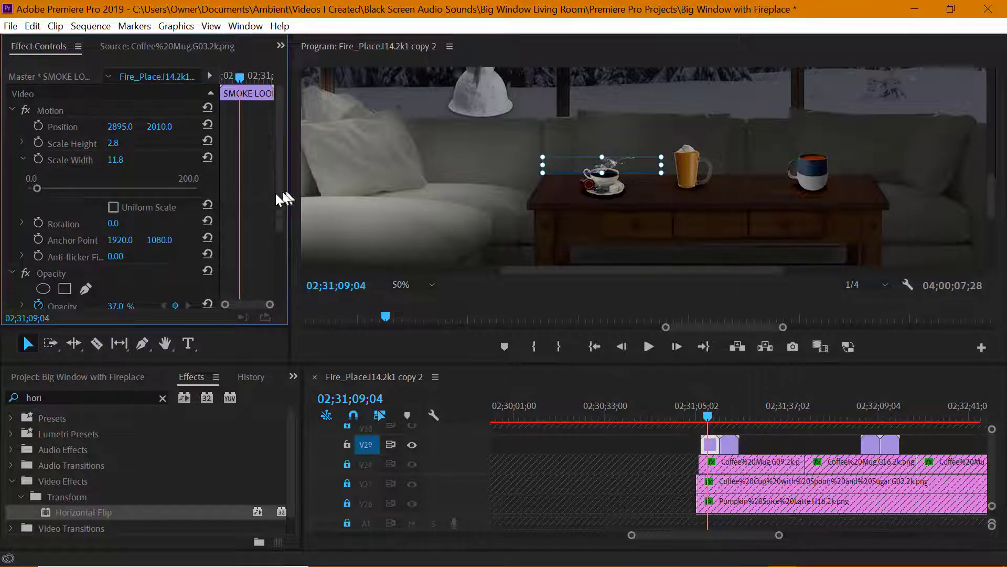
{"action": "left_click_drag", "start_coordinate": [708, 416], "coordinate": [716, 417]}
{"action": "left_click", "coordinate": [120, 160]}
{"action": "type", "text": "7.8"}
{"action": "key", "text": "Return"}
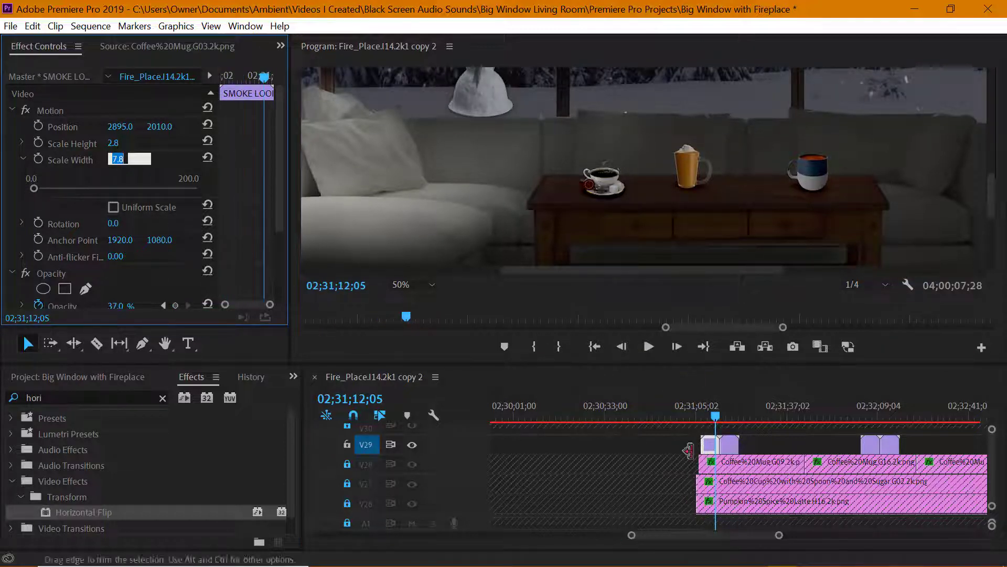
Replace the second steam clip on V29 with a duplicate of the adjusted first clip
{"action": "left_click_drag", "start_coordinate": [778, 536], "coordinate": [745, 536]}
{"action": "mouse_move", "coordinate": [736, 418]}
{"action": "left_mouse_down"}
{"action": "mouse_move", "coordinate": [611, 414]}
{"action": "mouse_move", "coordinate": [749, 416]}
{"action": "left_mouse_up"}
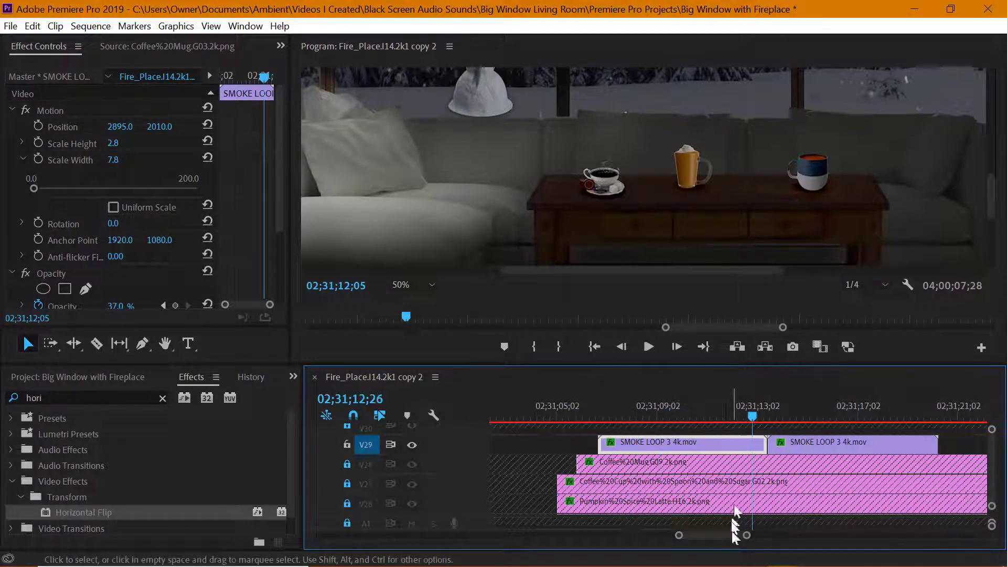
{"action": "left_click_drag", "start_coordinate": [747, 535], "coordinate": [771, 538]}
{"action": "left_click_drag", "start_coordinate": [734, 417], "coordinate": [719, 416]}
{"action": "left_click", "coordinate": [768, 445]}
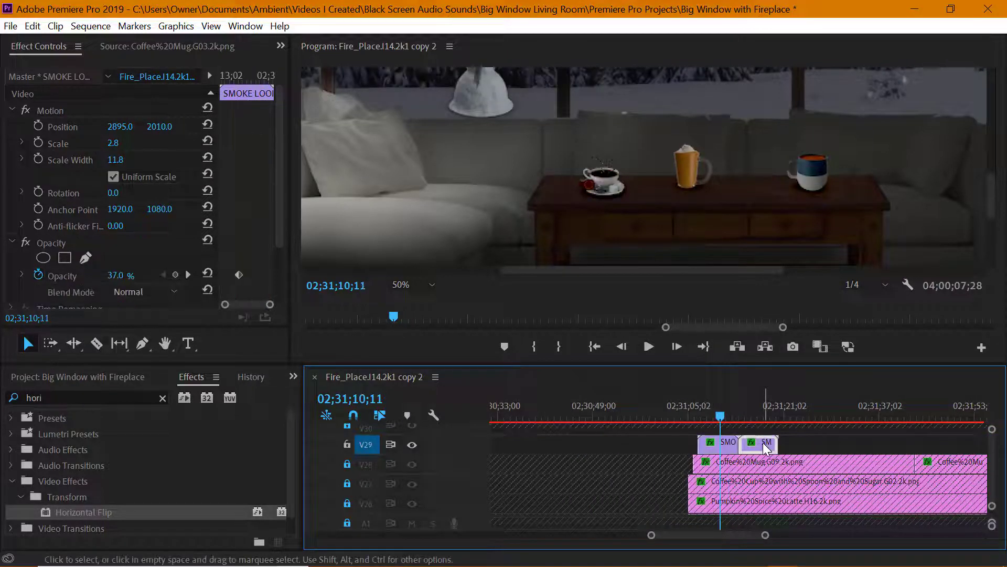
{"action": "key", "text": "Delete"}
{"action": "left_click", "coordinate": [727, 442]}
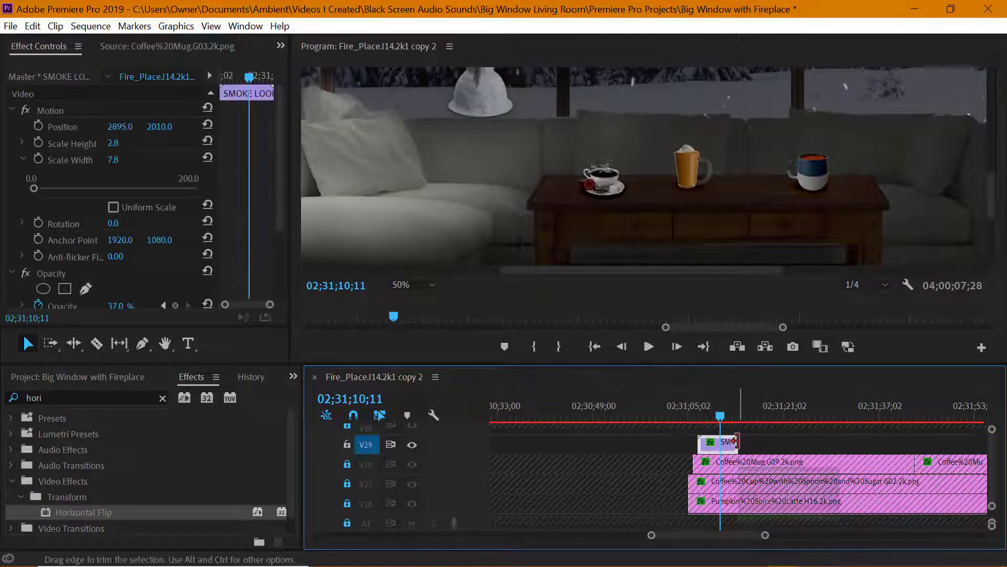
{"action": "left_click_drag", "start_coordinate": [729, 446], "coordinate": [766, 447]}
Copy the adjusted pair of steam clips and paste it twice directly after them on V29
{"action": "mouse_move", "coordinate": [761, 534]}
{"action": "left_mouse_down"}
{"action": "mouse_move", "coordinate": [749, 534]}
{"action": "mouse_move", "coordinate": [776, 535]}
{"action": "left_mouse_up"}
{"action": "left_click_drag", "start_coordinate": [789, 443], "coordinate": [764, 417]}
{"action": "key", "text": "ctrl+v"}
{"action": "key", "text": "ctrl+v"}
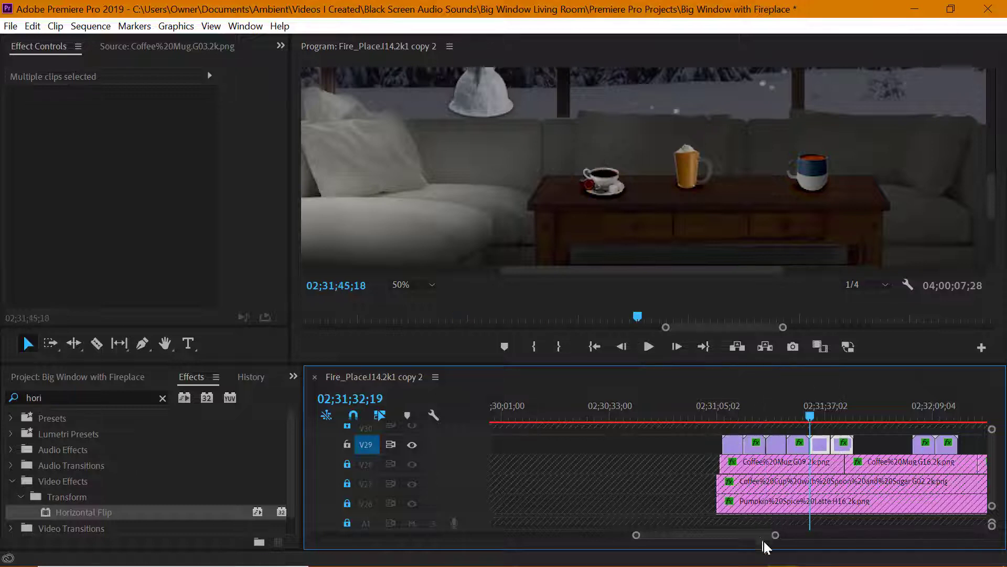
Move the two leftover steam clips from V29 to V30 at the start of the mug stack
{"action": "left_click_drag", "start_coordinate": [760, 536], "coordinate": [720, 540]}
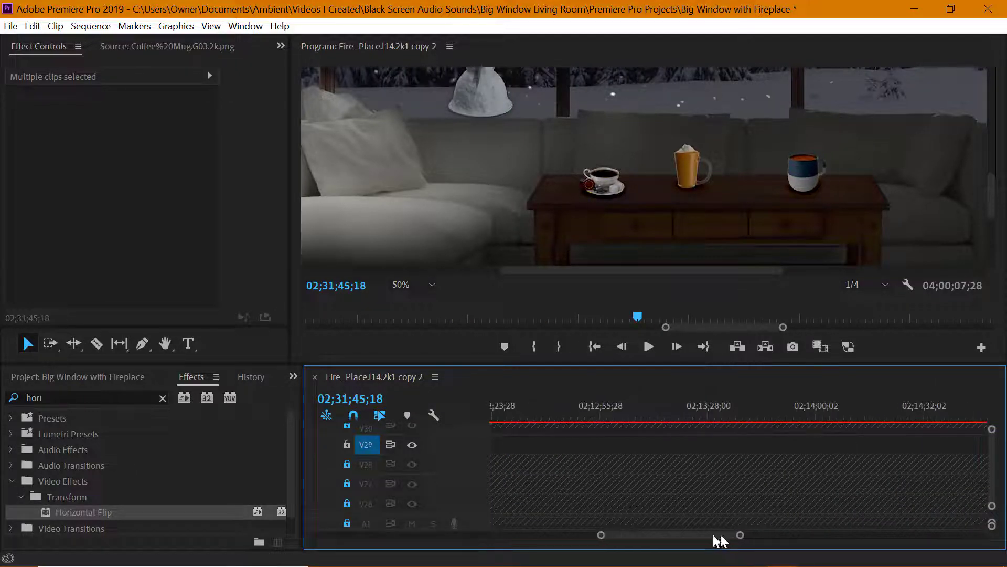
{"action": "mouse_move", "coordinate": [794, 537]}
{"action": "left_mouse_down"}
{"action": "mouse_move", "coordinate": [866, 536]}
{"action": "mouse_move", "coordinate": [776, 535]}
{"action": "mouse_move", "coordinate": [786, 535]}
{"action": "left_mouse_up"}
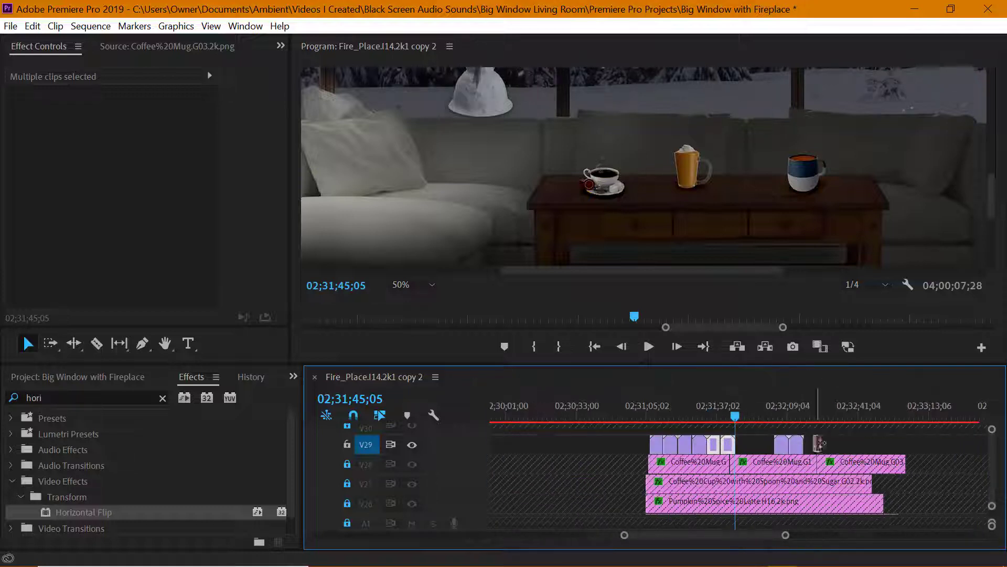
{"action": "left_click_drag", "start_coordinate": [827, 447], "coordinate": [659, 430]}
Paste the copied steam pair repeatedly on V29 to fill the track up to 02;34;46;27
{"action": "key", "text": "ctrl+v"}
{"action": "key", "text": "ctrl+v"}
{"action": "key", "text": "ctrl+v"}
{"action": "key", "text": "ctrl+v"}
{"action": "key", "text": "ctrl+v"}
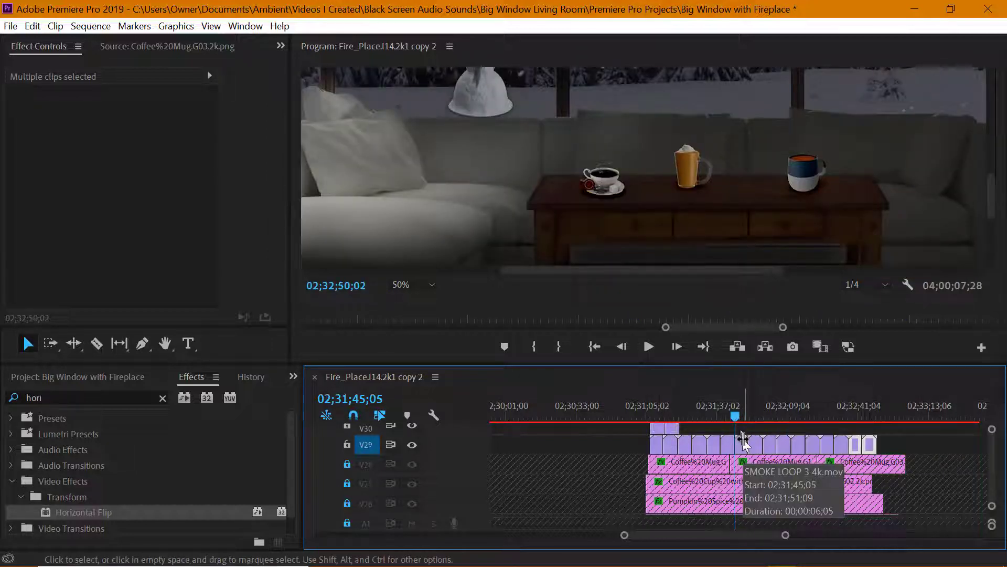
{"action": "key", "text": "ctrl+v"}
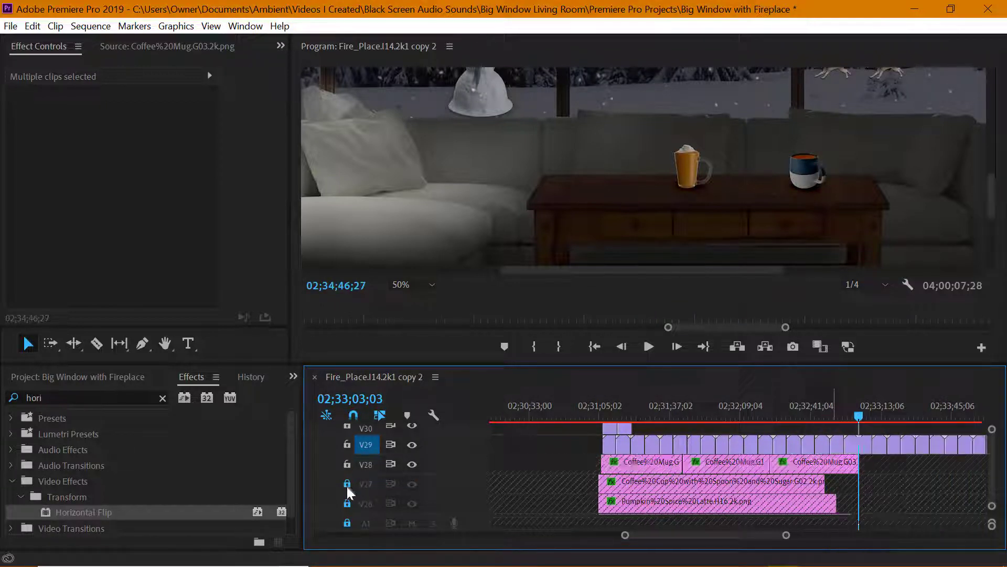
{"action": "key", "text": "ctrl+v"}
{"action": "key", "text": "ctrl+v"}
{"action": "key", "text": "ctrl+v"}
{"action": "key", "text": "ctrl+v"}
{"action": "key", "text": "ctrl+v"}
{"action": "key", "text": "ctrl+v"}
{"action": "key", "text": "ctrl+v"}
{"action": "key", "text": "ctrl+v"}
Unlock V26, V27 and V28 and extend the coffee cup with spoon clip on V27 just past the last steam clip
{"action": "mouse_move", "coordinate": [637, 535]}
{"action": "left_mouse_down"}
{"action": "mouse_move", "coordinate": [619, 535]}
{"action": "mouse_move", "coordinate": [634, 534]}
{"action": "left_mouse_up"}
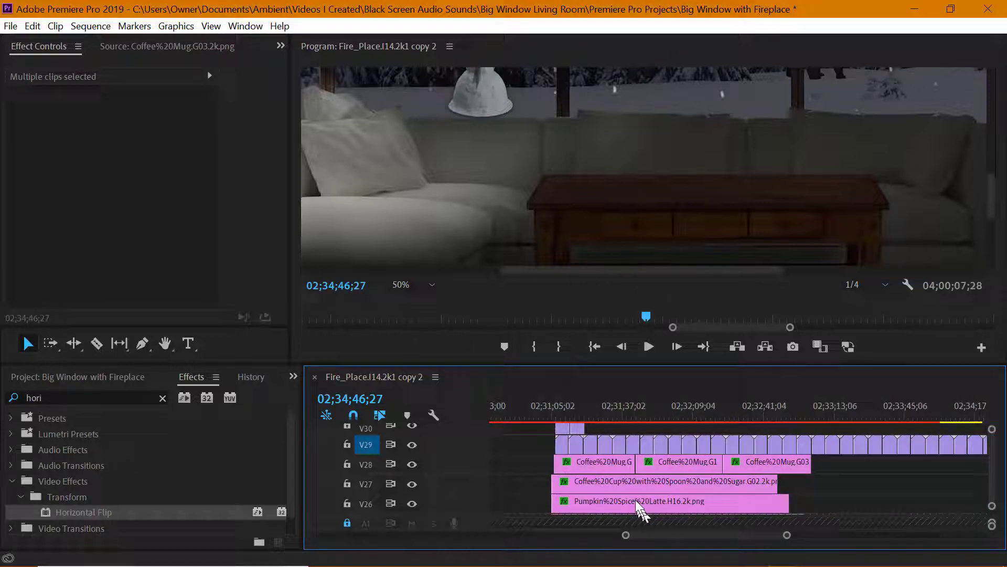
{"action": "left_click", "coordinate": [699, 417]}
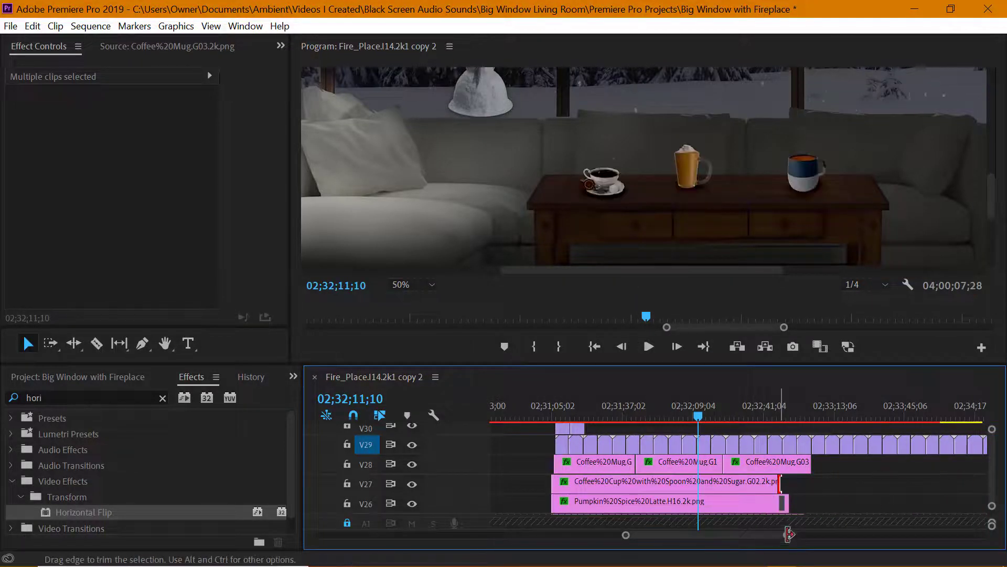
{"action": "left_click_drag", "start_coordinate": [789, 534], "coordinate": [802, 534]}
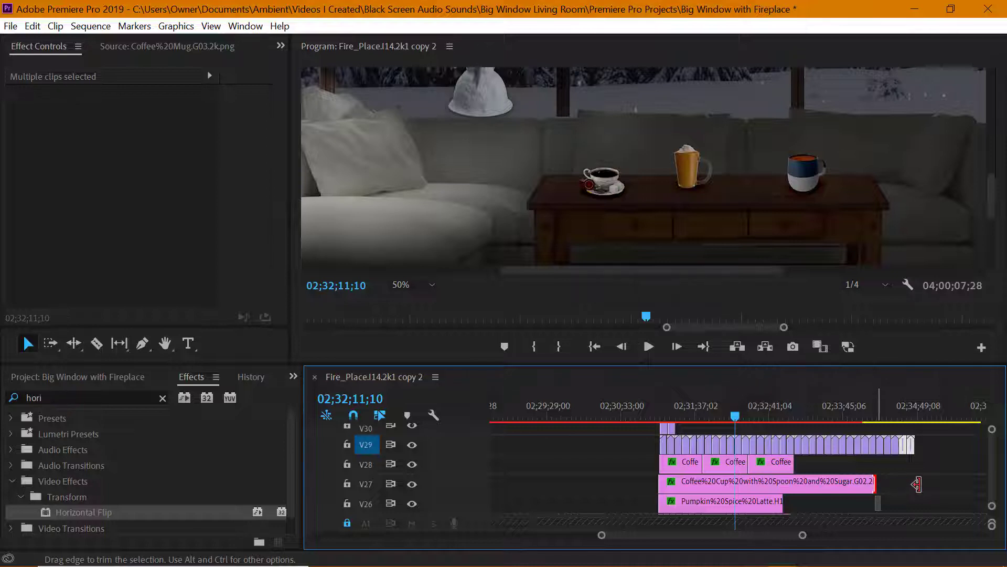
{"action": "left_click_drag", "start_coordinate": [916, 484], "coordinate": [919, 482]}
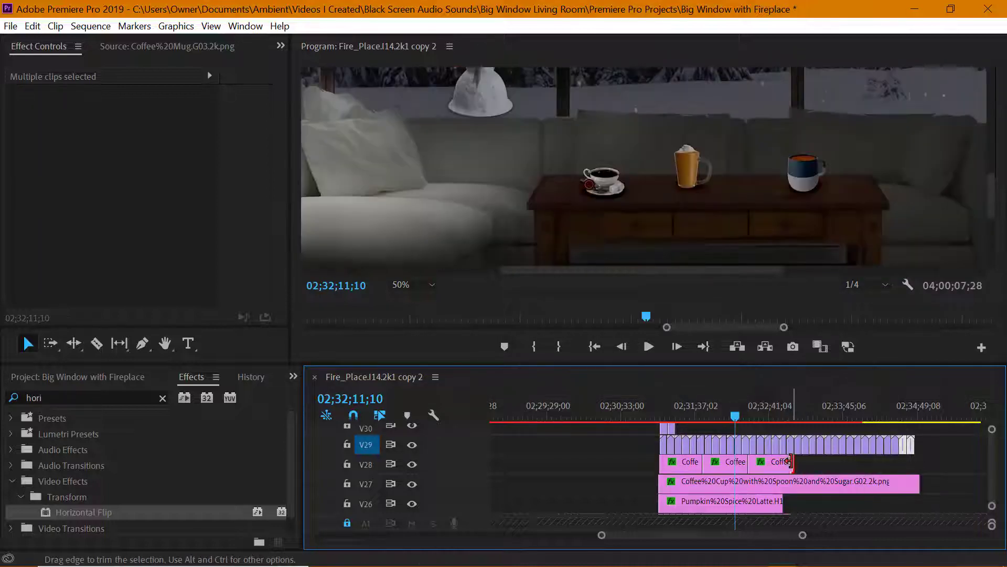
Scale the first steam clip on V30 to 5.7 and position it above the blue and white mug at 3686, 1928
{"action": "key", "text": "Up"}
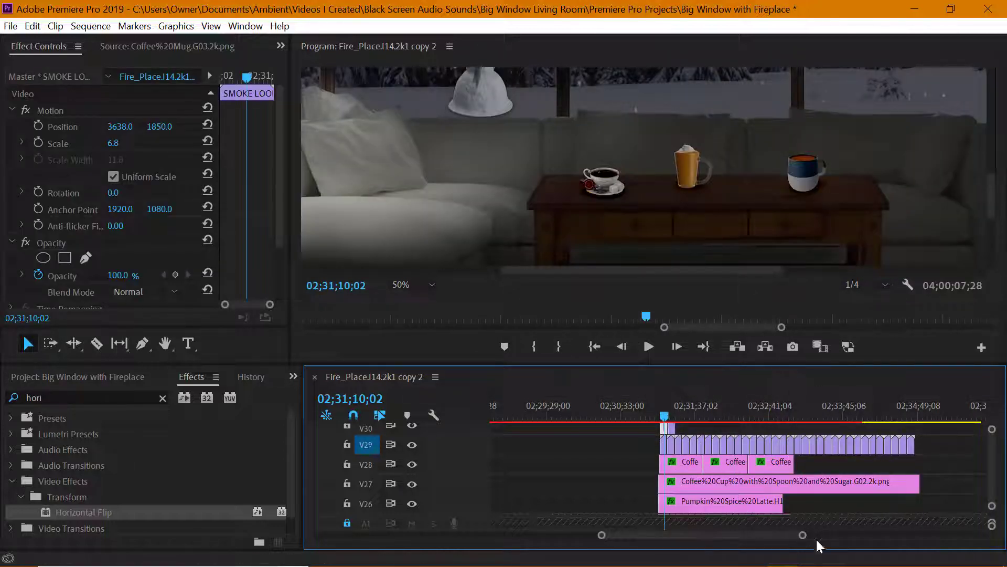
{"action": "left_click_drag", "start_coordinate": [803, 534], "coordinate": [755, 538]}
{"action": "scroll", "coordinate": [782, 461], "scroll_direction": "up", "scroll_amount": 1}
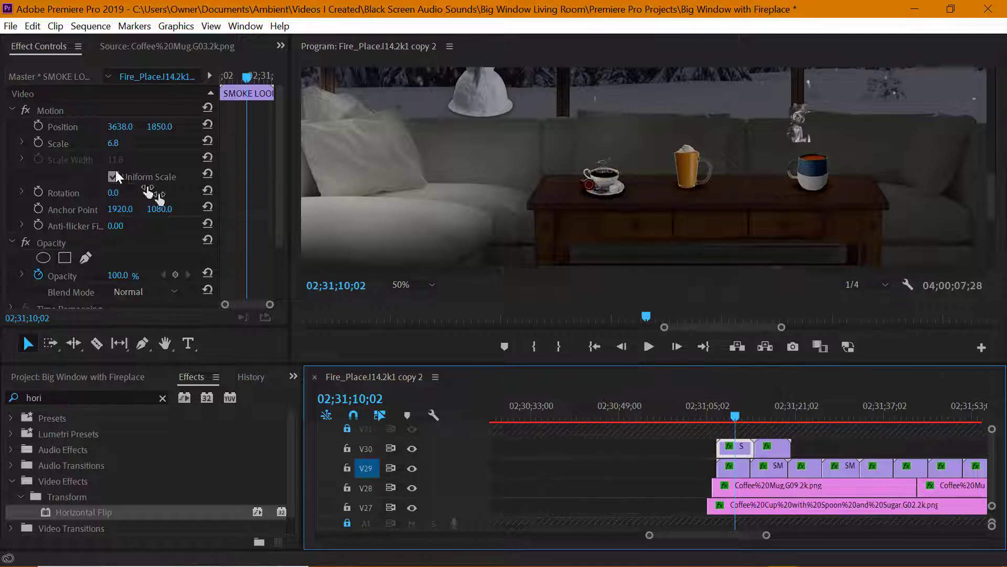
{"action": "left_click", "coordinate": [62, 127]}
{"action": "left_click_drag", "start_coordinate": [816, 138], "coordinate": [823, 147]}
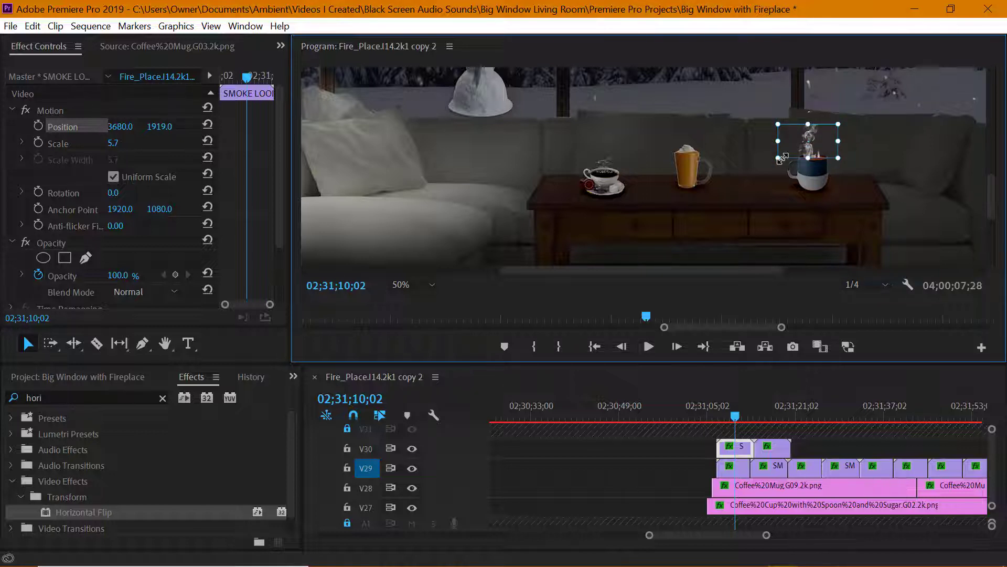
{"action": "left_click_drag", "start_coordinate": [827, 140], "coordinate": [827, 140]}
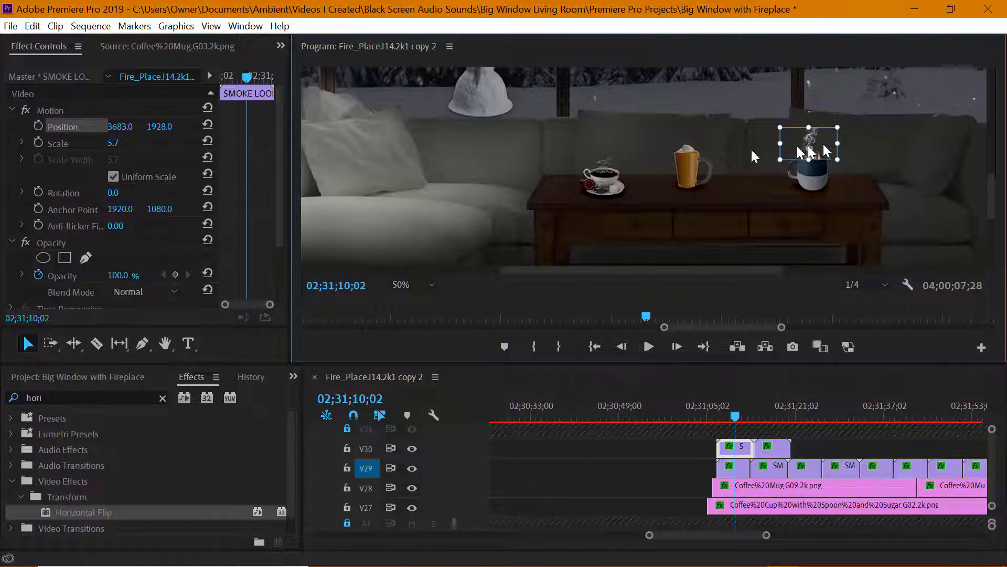
{"action": "left_click", "coordinate": [125, 127]}
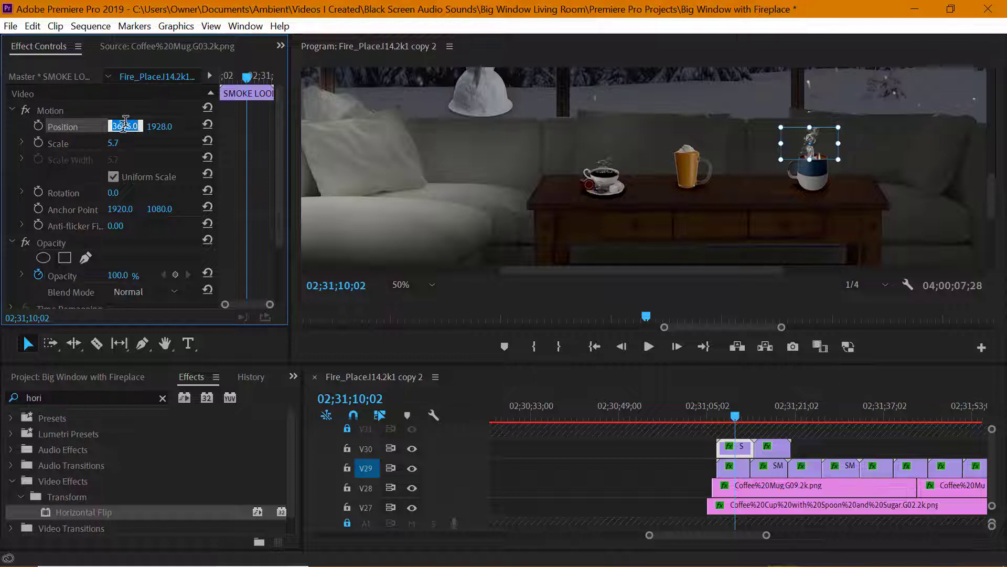
{"action": "type", "text": "3686"}
{"action": "left_click", "coordinate": [764, 181]}
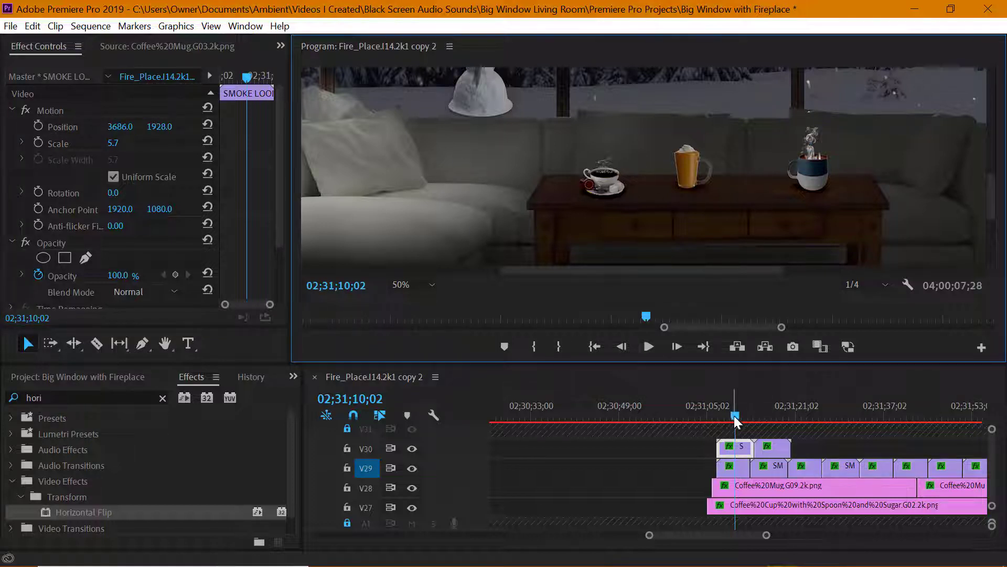
Delete the second steam clip on V30 and select the remaining one with the playhead at 02;31;10;15
{"action": "left_click_drag", "start_coordinate": [735, 416], "coordinate": [773, 416]}
{"action": "left_click", "coordinate": [777, 449]}
{"action": "key", "text": "Delete"}
{"action": "left_click", "coordinate": [737, 415]}
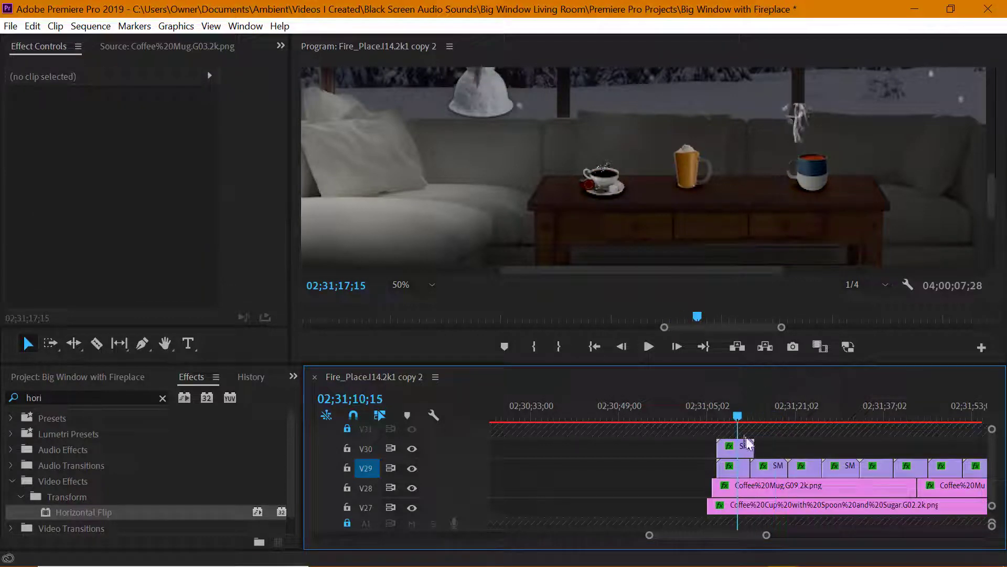
{"action": "left_click", "coordinate": [746, 440]}
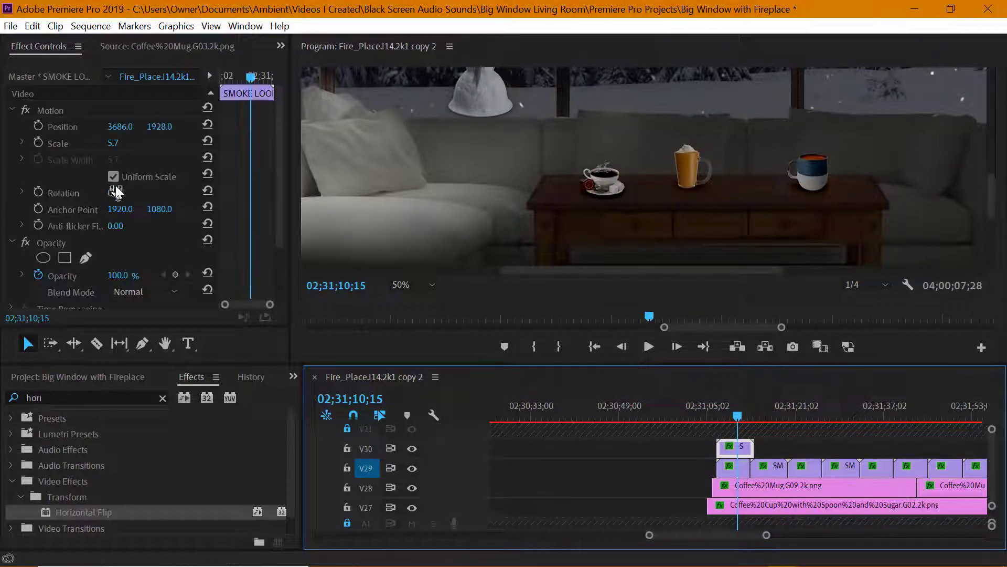
Set the V30 steam clip's scale height to 3.7 with Uniform Scale off and its vertical position to 1945
{"action": "left_click", "coordinate": [129, 141]}
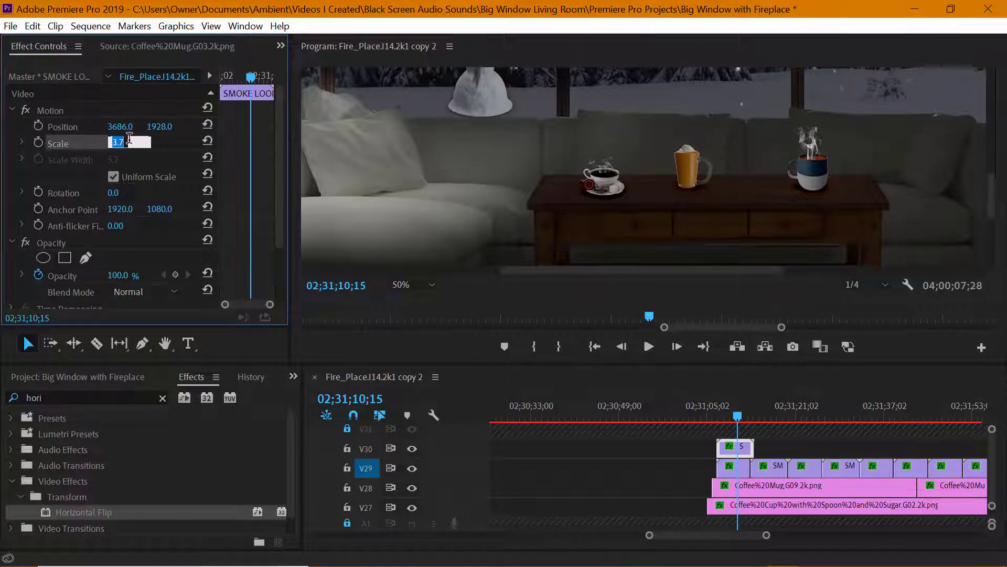
{"action": "key", "text": "Return"}
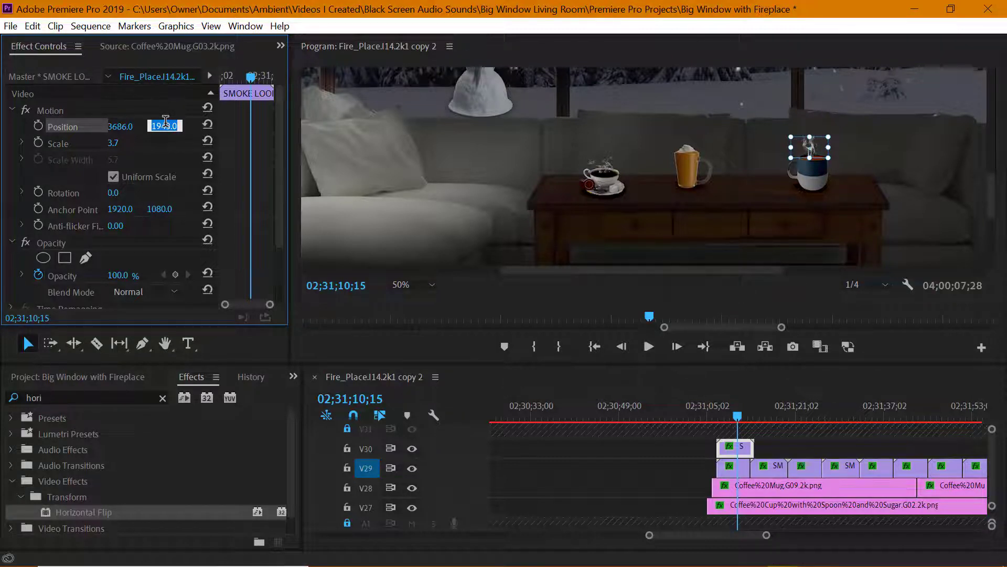
{"action": "left_click", "coordinate": [113, 177]}
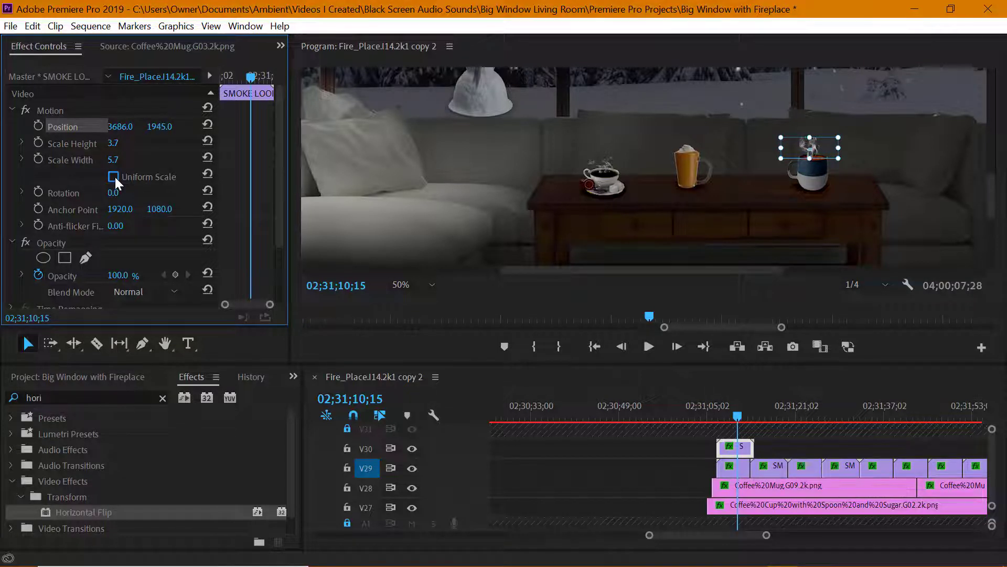
Place a second steam clip directly after the first on V30 and copy the pair, with the playhead at 02;31;19;01
{"action": "left_click_drag", "start_coordinate": [754, 448], "coordinate": [773, 453]}
{"action": "left_click", "coordinate": [727, 452], "text": "shift"}
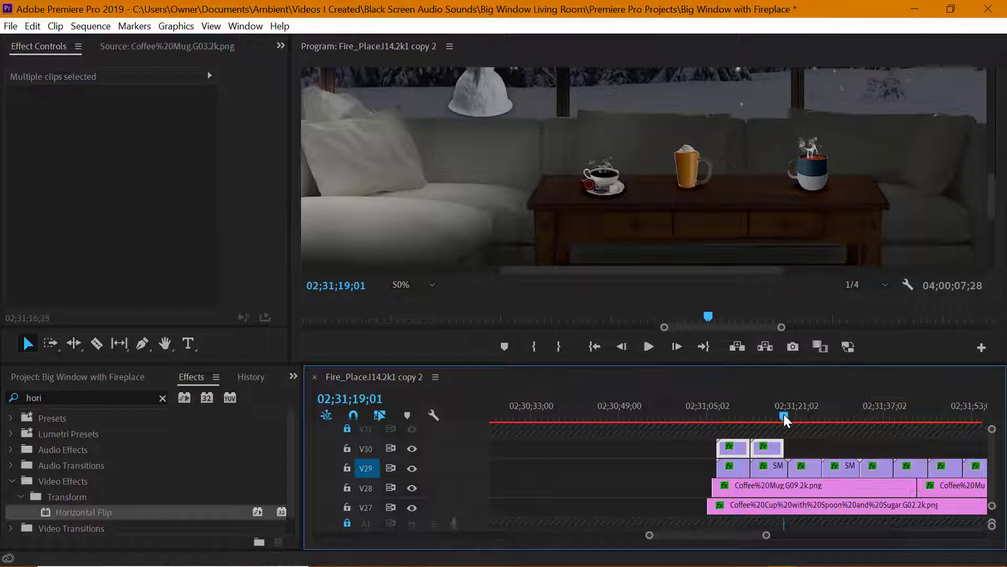
{"action": "left_click_drag", "start_coordinate": [766, 535], "coordinate": [829, 535]}
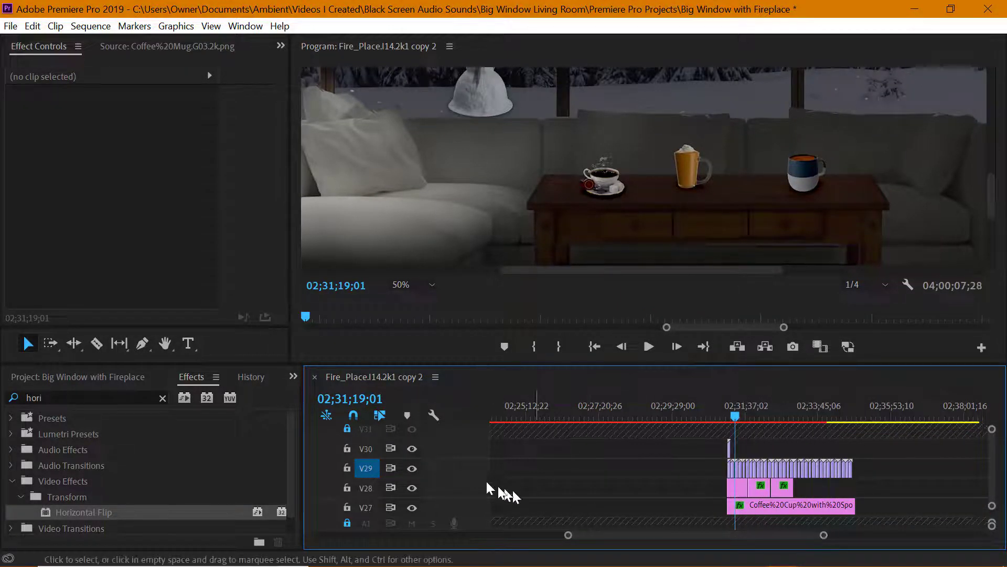
Lock V27, V28 and V29, target V30, and paste the steam pair repeatedly up to 02;34;48;27
{"action": "left_click", "coordinate": [347, 468]}
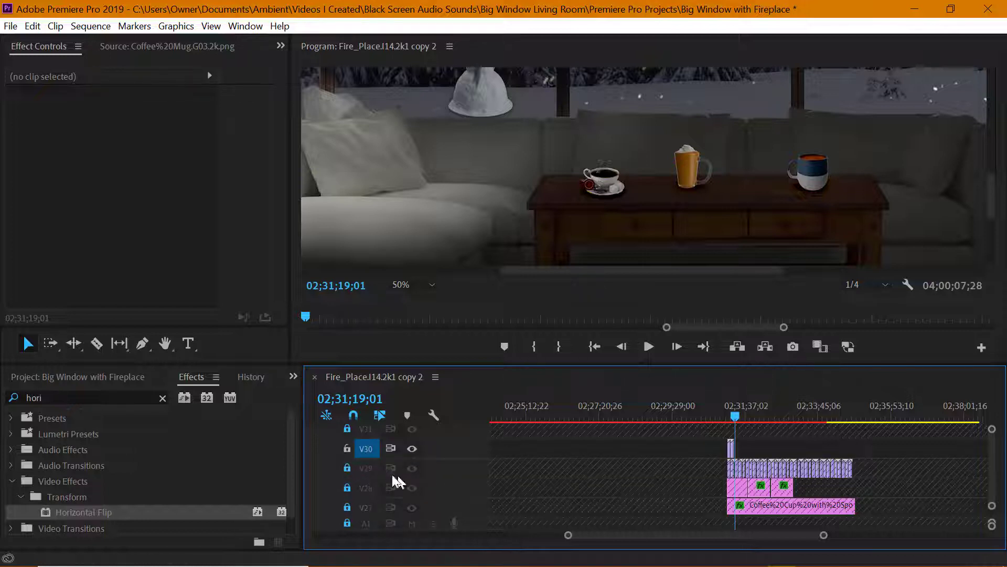
{"action": "key", "text": "ctrl+v"}
{"action": "key", "text": "ctrl+v"}
{"action": "key", "text": "ctrl+v"}
{"action": "key", "text": "ctrl+v"}
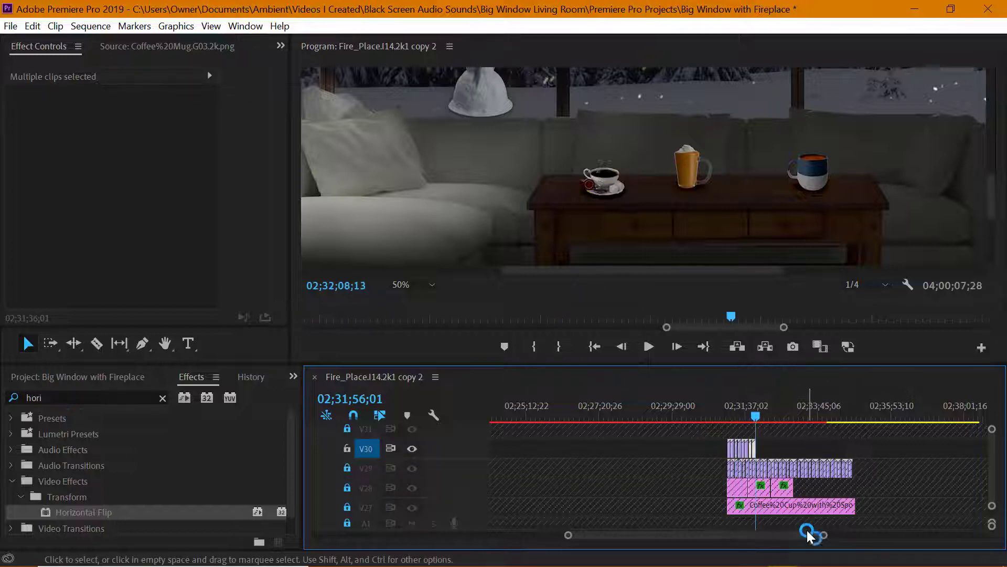
{"action": "key", "text": "ctrl+v"}
{"action": "key", "text": "ctrl+v"}
{"action": "key", "text": "ctrl+v"}
{"action": "key", "text": "ctrl+v"}
{"action": "key", "text": "ctrl+v"}
{"action": "key", "text": "ctrl+v"}
{"action": "key", "text": "ctrl+v"}
{"action": "key", "text": "ctrl+v"}
{"action": "key", "text": "ctrl+v"}
{"action": "key", "text": "ctrl+v"}
{"action": "key", "text": "ctrl+v"}
{"action": "key", "text": "ctrl+v"}
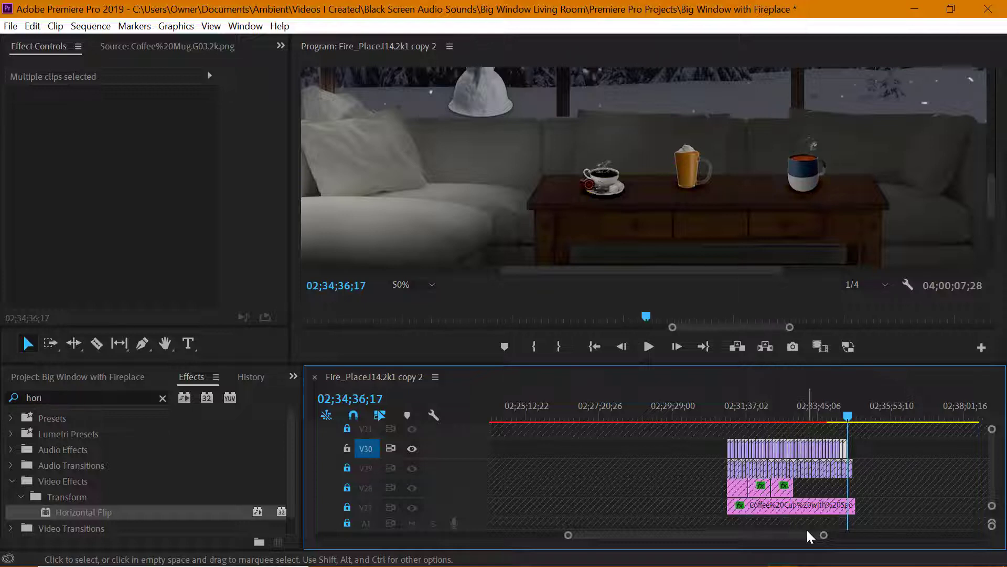
{"action": "key", "text": "ctrl+v"}
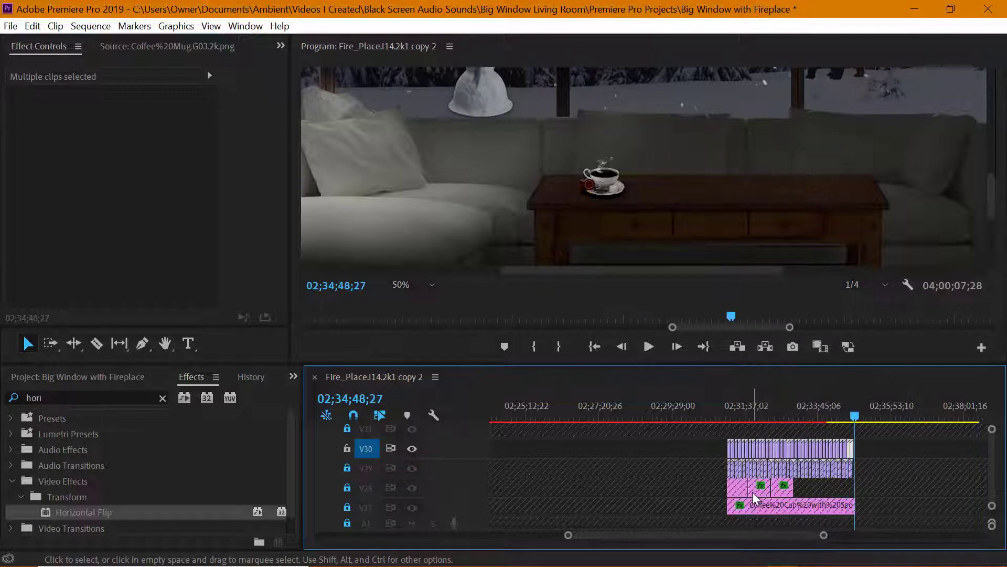
Unlock V25 and extend both Pumpkin Spice Latte clips on V25 and V26 past the last steam clips
{"action": "left_click", "coordinate": [685, 469]}
{"action": "scroll", "coordinate": [684, 469], "scroll_direction": "down", "scroll_amount": 2}
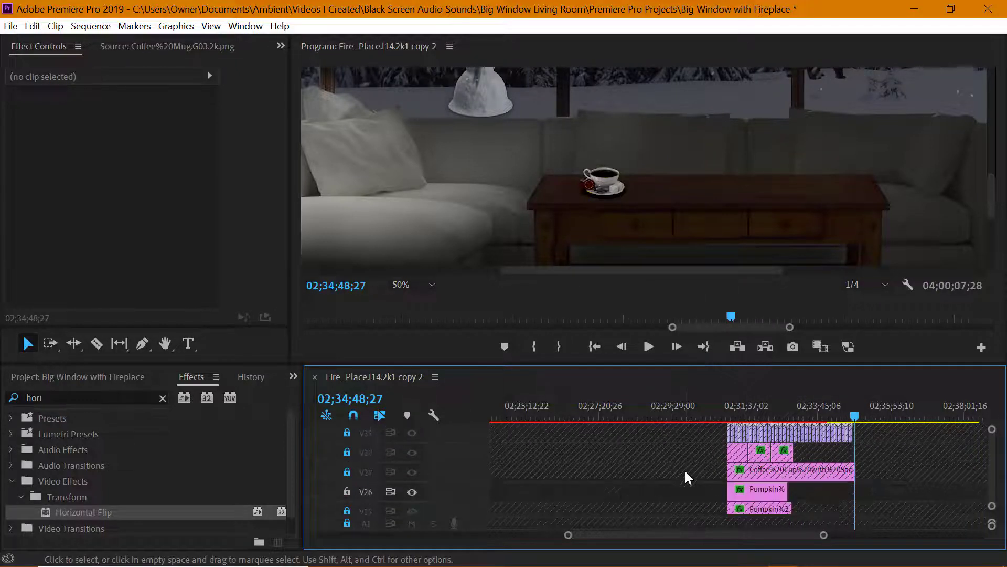
{"action": "left_click", "coordinate": [346, 510]}
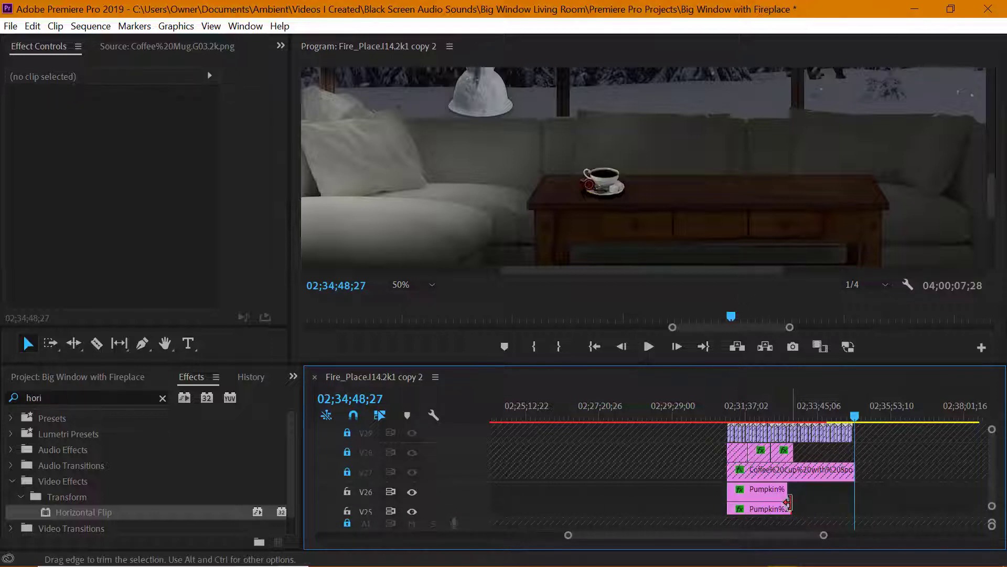
{"action": "left_click_drag", "start_coordinate": [787, 490], "coordinate": [880, 489]}
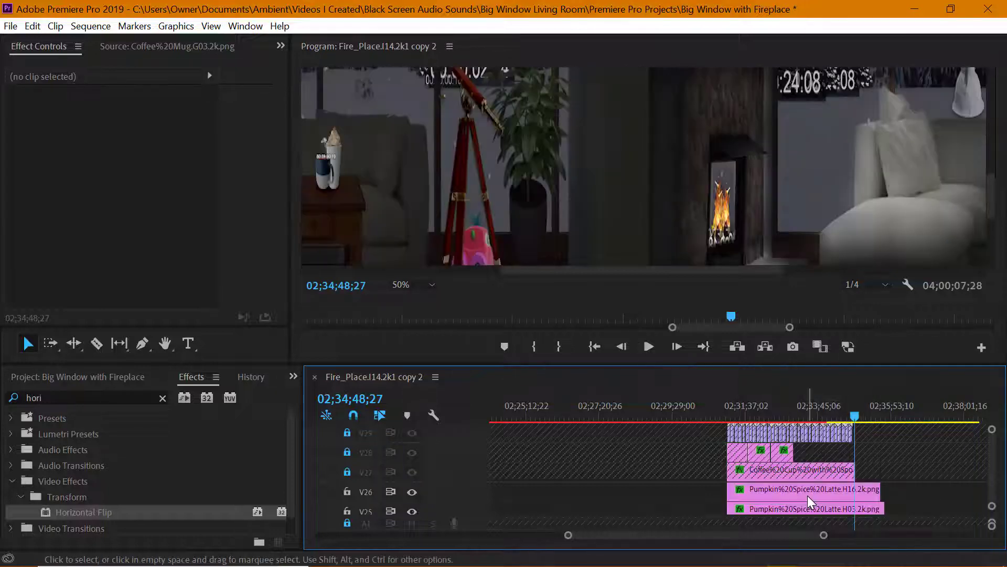
Scale the Pumpkin Spice Latte H16 clip on V26 to 13.0 and position it at 3246, 1999.5
{"action": "left_click", "coordinate": [806, 496]}
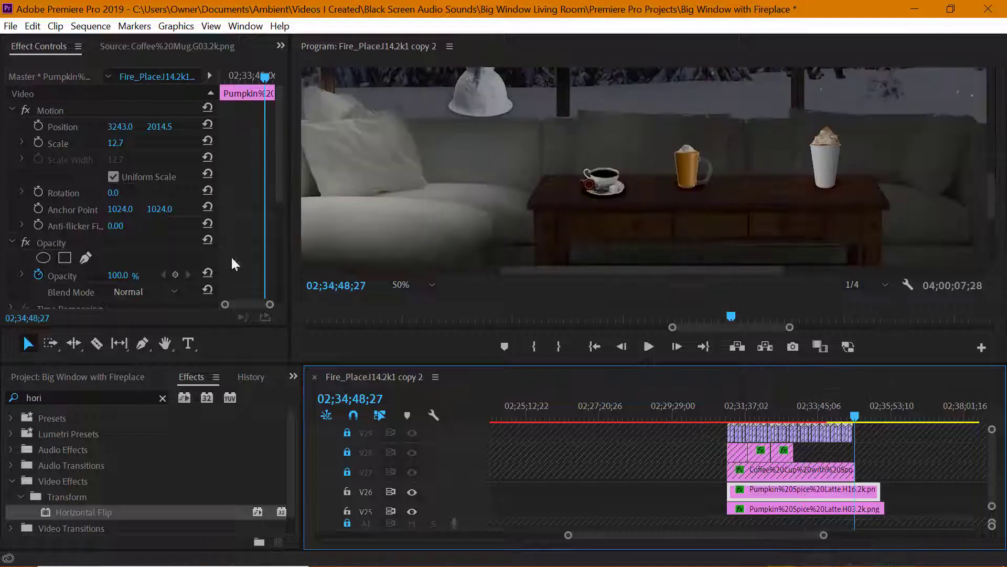
{"action": "left_click", "coordinate": [81, 142]}
{"action": "left_click_drag", "start_coordinate": [727, 132], "coordinate": [729, 126]}
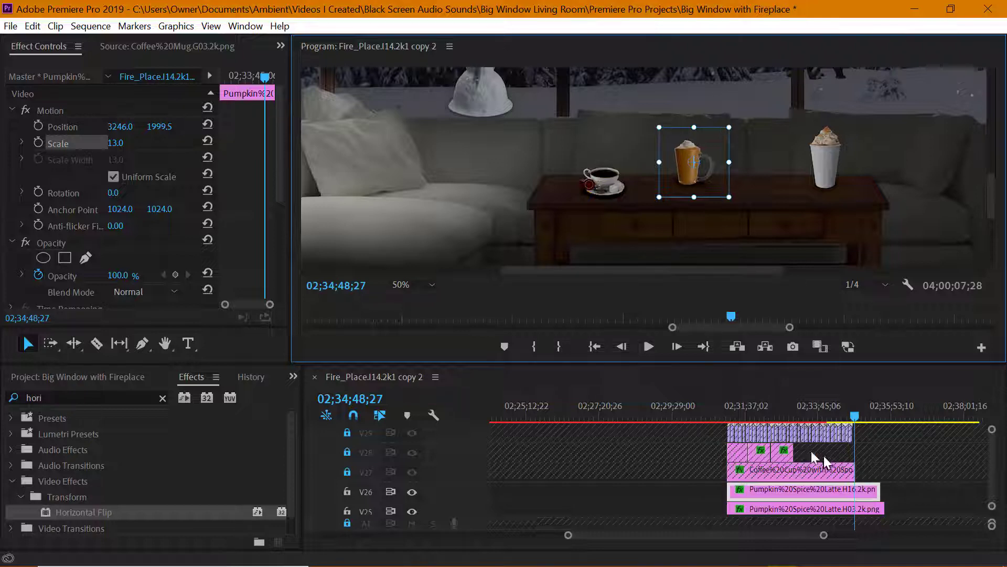
Split the Pumpkin Spice Latte H16 clip on V26 at 02;33;32;28
{"action": "left_click_drag", "start_coordinate": [853, 416], "coordinate": [812, 418]}
{"action": "key", "text": "c"}
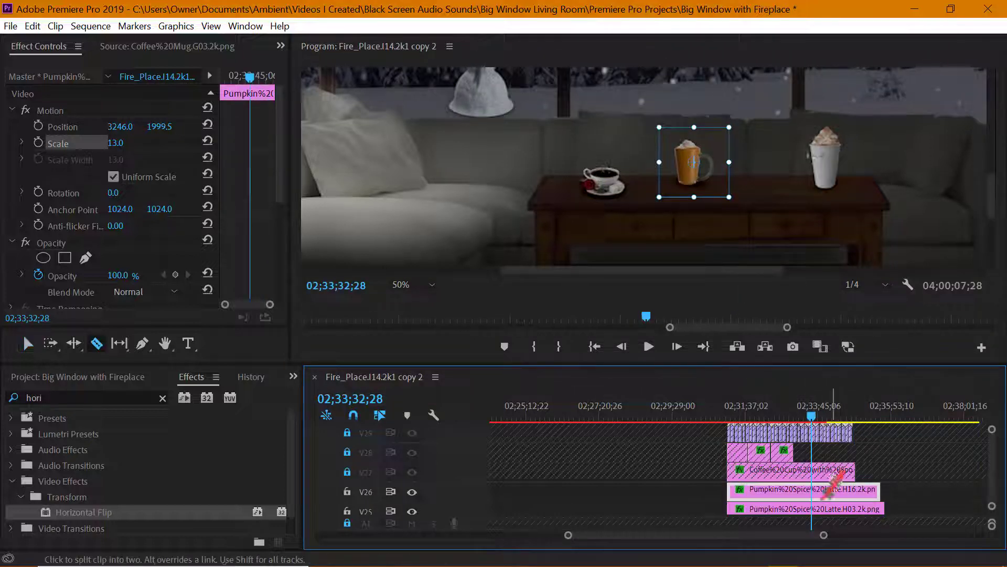
{"action": "left_click", "coordinate": [813, 492]}
{"action": "key", "text": "v"}
Turn off the Horizontal Flip effect on the second part of the V26 latte clip and check it at 02;34;25;12
{"action": "left_click", "coordinate": [832, 492]}
{"action": "scroll", "coordinate": [55, 218], "scroll_direction": "down", "scroll_amount": 8}
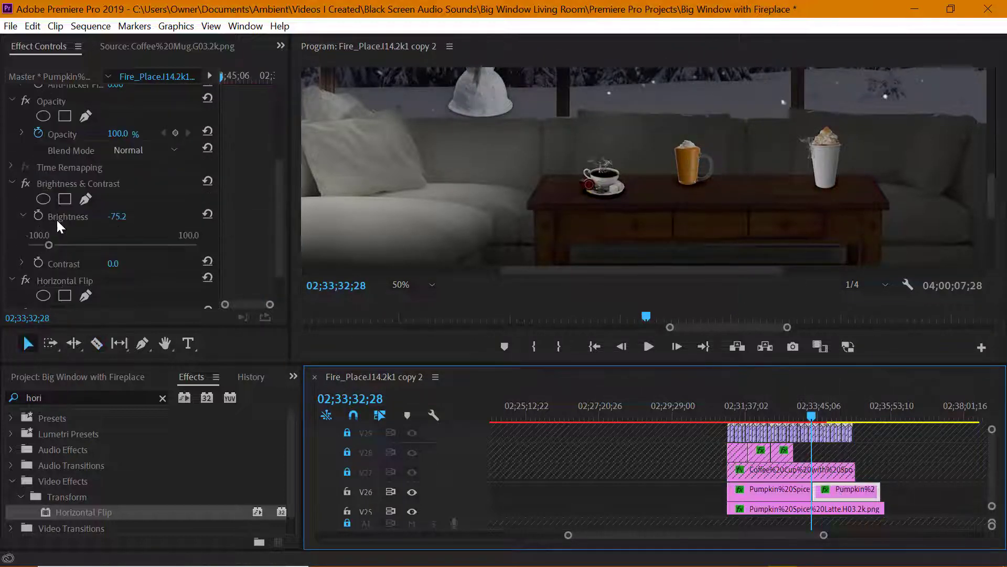
{"action": "left_click", "coordinate": [26, 233]}
{"action": "left_click", "coordinate": [12, 136]}
{"action": "left_click", "coordinate": [842, 415]}
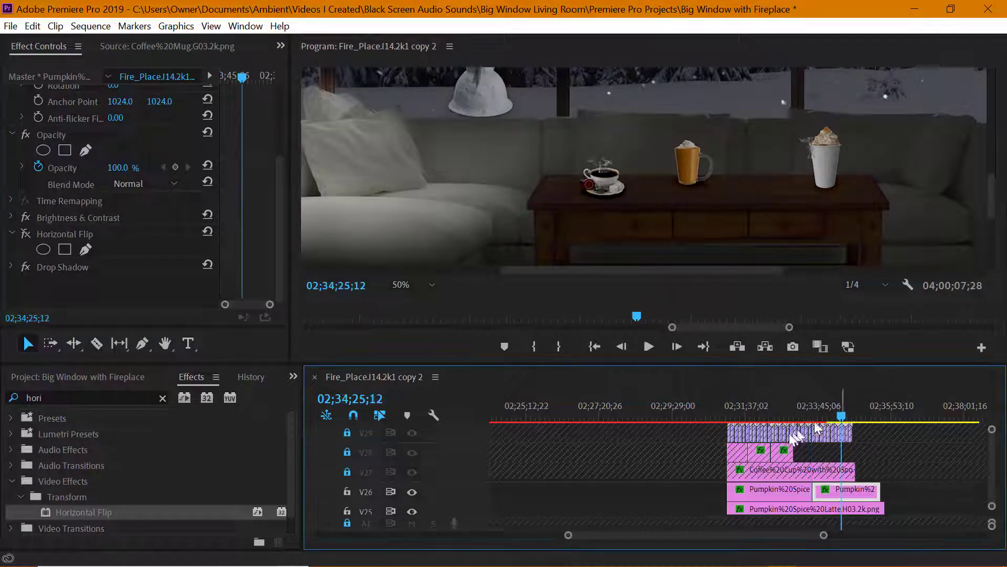
Unlock V28 and move the white Pumpkin Spice Latte H03 cup on V25 to 3852, 1993.5, beside the blue mug
{"action": "left_click", "coordinate": [762, 413]}
{"action": "left_click_drag", "start_coordinate": [824, 535], "coordinate": [792, 532]}
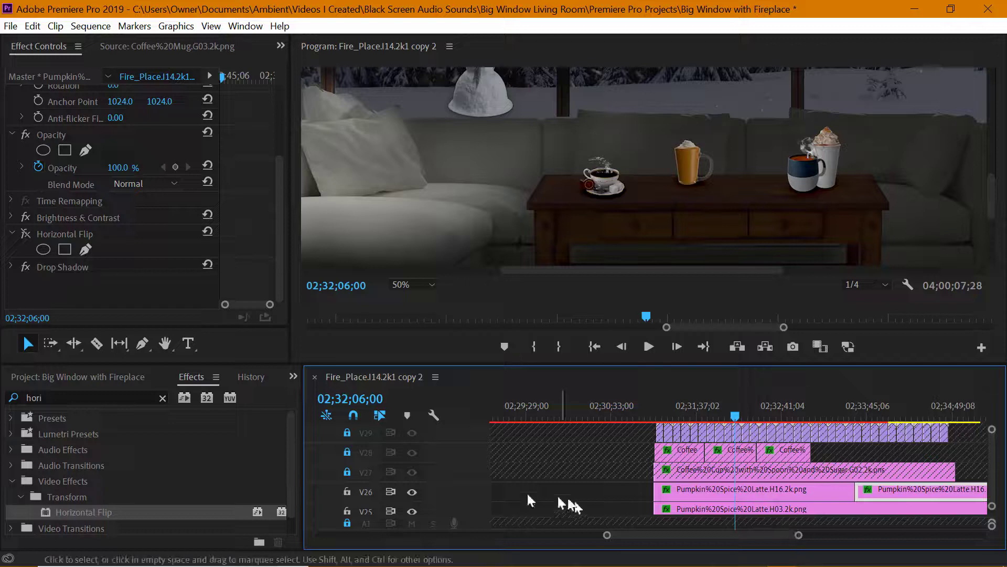
{"action": "left_click", "coordinate": [347, 451]}
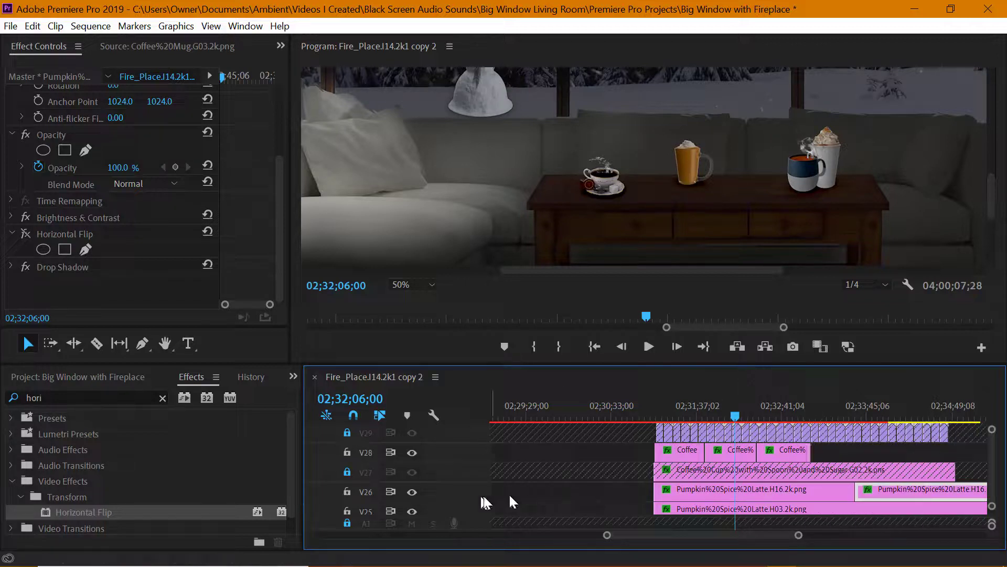
{"action": "left_click", "coordinate": [693, 512]}
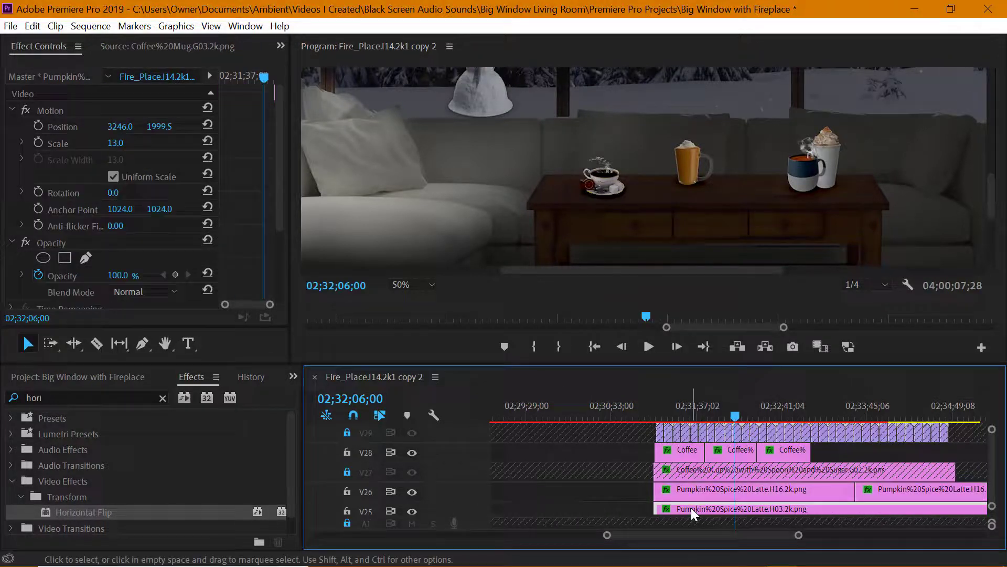
{"action": "left_click", "coordinate": [81, 126]}
{"action": "left_click_drag", "start_coordinate": [835, 152], "coordinate": [862, 153]}
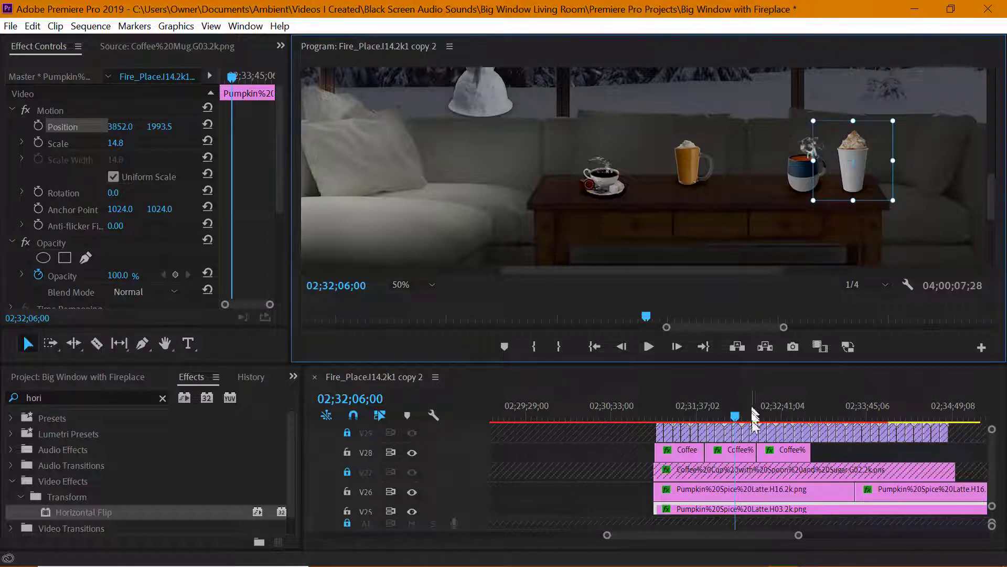
Delete the second and third mug clips on V28 and extend the Coffee Mug G09 clip just past the last steam clip
{"action": "left_click", "coordinate": [744, 451]}
{"action": "left_click", "coordinate": [798, 187]}
{"action": "mouse_move", "coordinate": [713, 416]}
{"action": "left_mouse_down"}
{"action": "mouse_move", "coordinate": [668, 415]}
{"action": "mouse_move", "coordinate": [785, 415]}
{"action": "mouse_move", "coordinate": [713, 415]}
{"action": "left_mouse_up"}
{"action": "mouse_move", "coordinate": [839, 446]}
{"action": "left_mouse_down"}
{"action": "mouse_move", "coordinate": [730, 452]}
{"action": "mouse_move", "coordinate": [841, 446]}
{"action": "left_mouse_up"}
{"action": "key", "text": "Delete"}
{"action": "left_click_drag", "start_coordinate": [904, 450], "coordinate": [954, 449]}
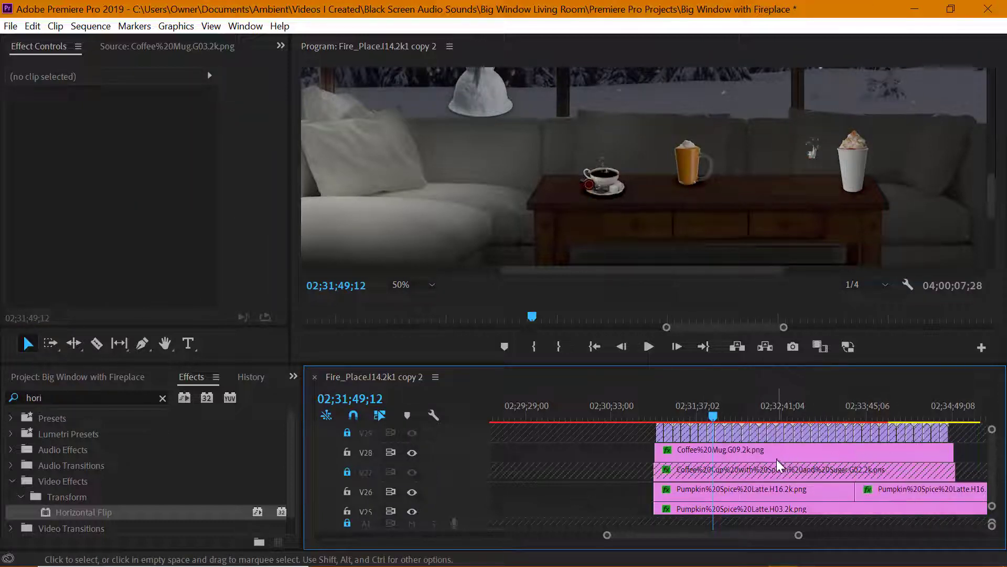
Unlock V27 and show the project media list, enlarged so that several image files are visible
{"action": "scroll", "coordinate": [781, 465], "scroll_direction": "down", "scroll_amount": 3}
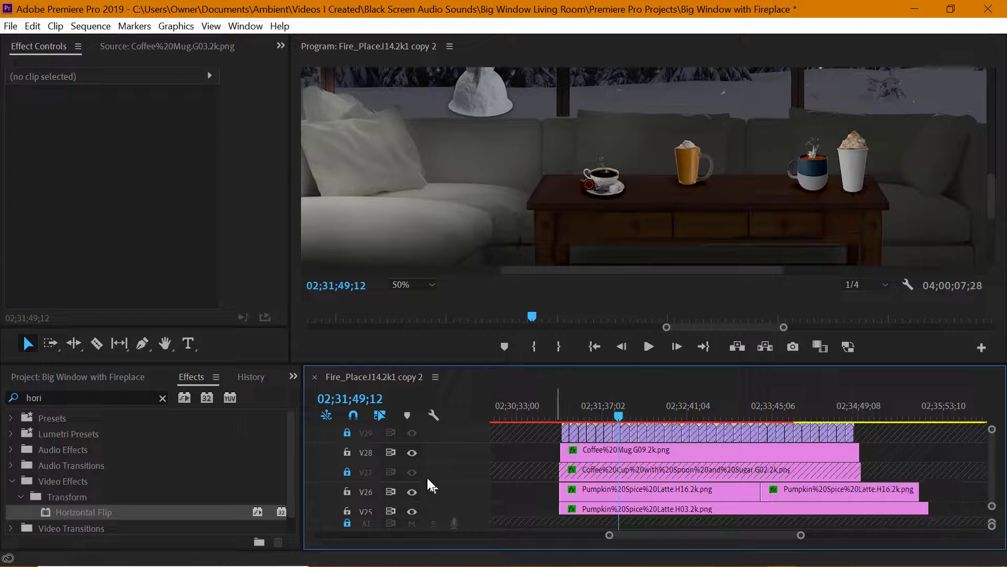
{"action": "left_click", "coordinate": [347, 471]}
{"action": "left_click", "coordinate": [124, 386]}
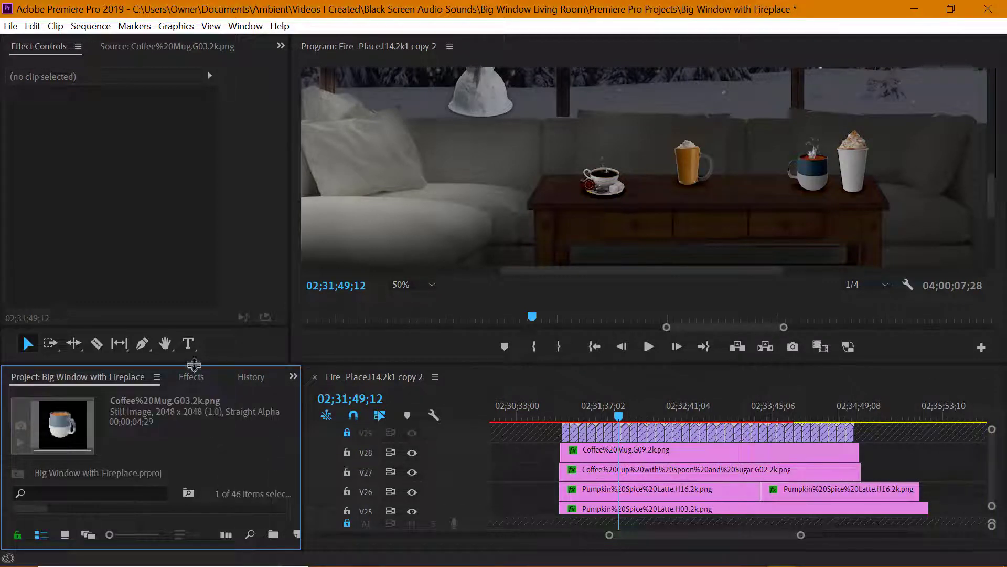
{"action": "left_click_drag", "start_coordinate": [193, 367], "coordinate": [193, 287]}
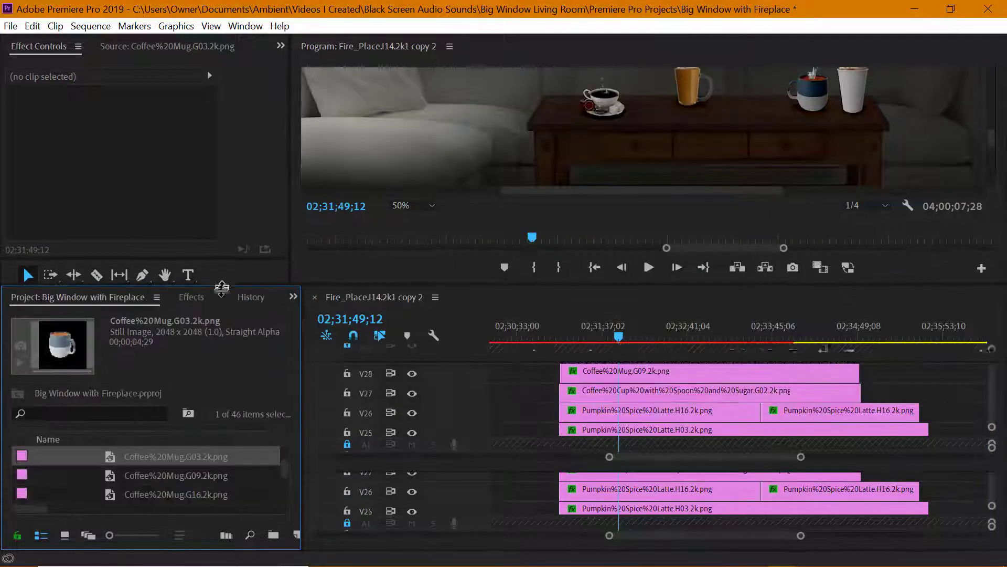
Look through the project's to-go cup, latte, empty mug and coffee mug images for a replacement cup
{"action": "scroll", "coordinate": [191, 480], "scroll_direction": "down", "scroll_amount": 6}
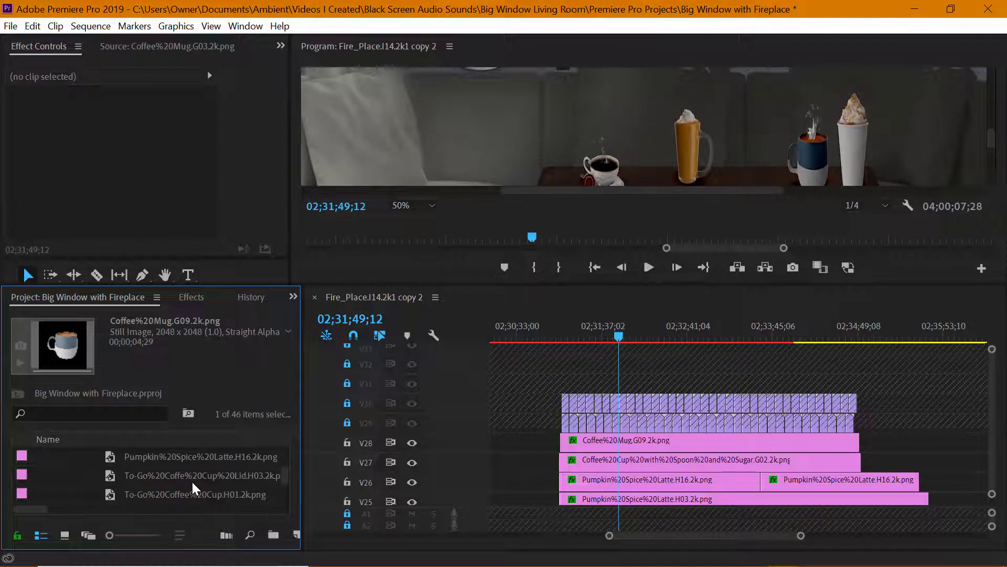
{"action": "left_click", "coordinate": [193, 480]}
{"action": "scroll", "coordinate": [194, 481], "scroll_direction": "down", "scroll_amount": 1}
{"action": "scroll", "coordinate": [194, 486], "scroll_direction": "up", "scroll_amount": 4}
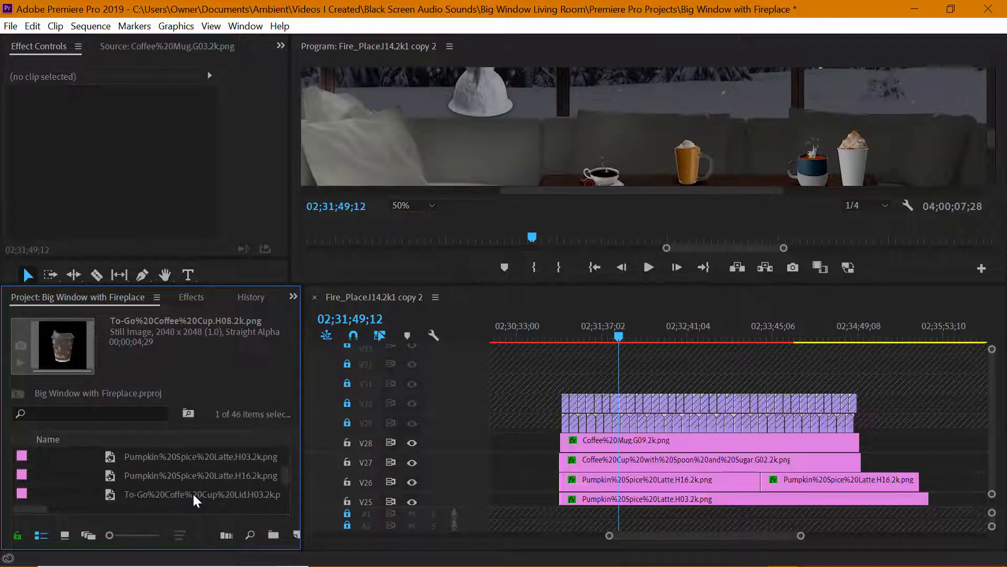
{"action": "scroll", "coordinate": [193, 494], "scroll_direction": "up", "scroll_amount": 3}
{"action": "left_click", "coordinate": [196, 474]}
{"action": "scroll", "coordinate": [199, 461], "scroll_direction": "up", "scroll_amount": 1}
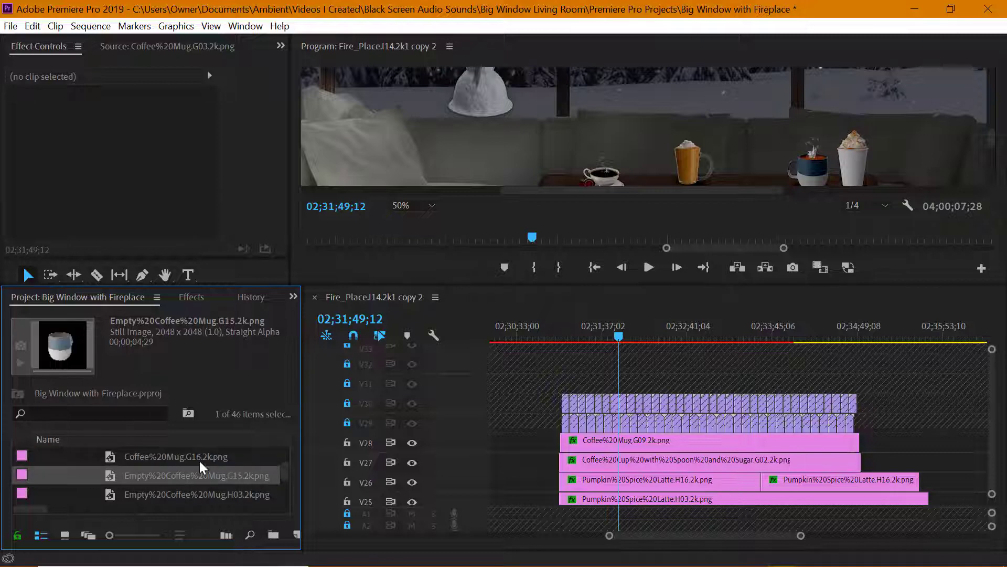
{"action": "left_click", "coordinate": [199, 461]}
{"action": "scroll", "coordinate": [199, 462], "scroll_direction": "up", "scroll_amount": 1}
{"action": "scroll", "coordinate": [198, 475], "scroll_direction": "up", "scroll_amount": 2}
Open the light-coloured Coffee Cup with Spoon and Sugar image from the project in the Source Monitor
{"action": "left_click", "coordinate": [203, 460]}
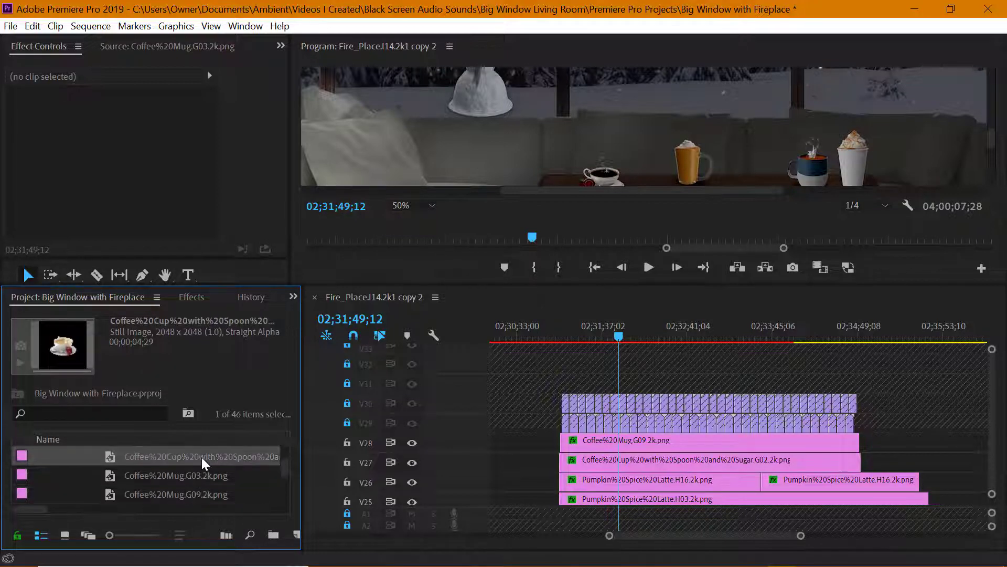
{"action": "double_click", "coordinate": [80, 357]}
{"action": "left_click", "coordinate": [80, 357]}
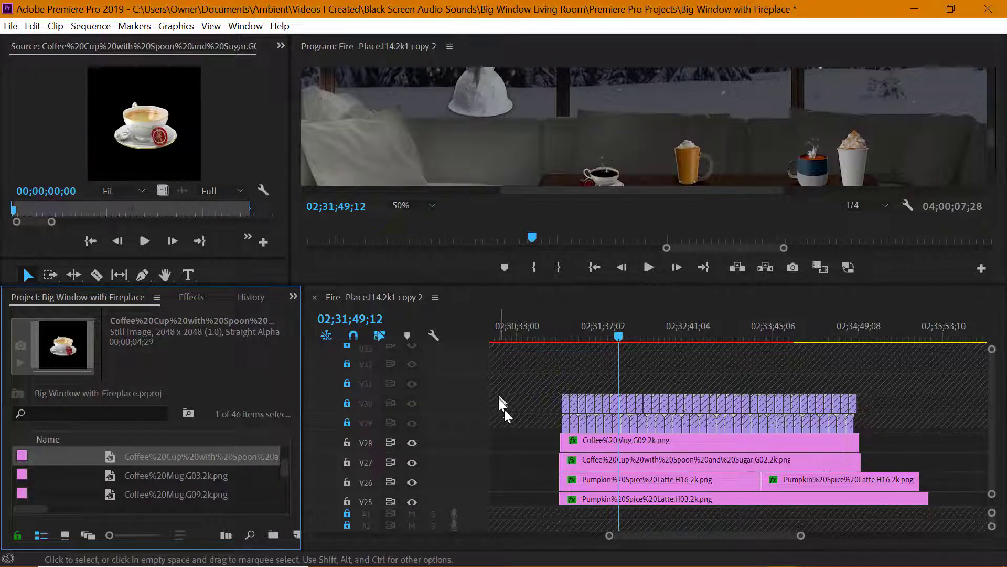
Split the Coffee Cup with Spoon and Sugar clip on V27 slightly before the cut in the V26 latte clip
{"action": "left_click_drag", "start_coordinate": [856, 464], "coordinate": [716, 464]}
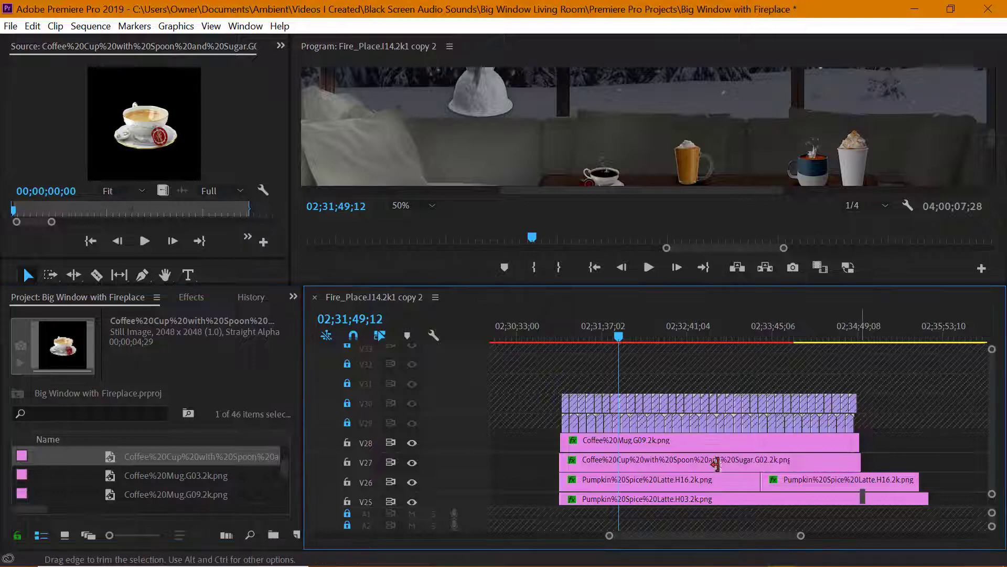
{"action": "key", "text": "c"}
{"action": "left_click", "coordinate": [727, 463]}
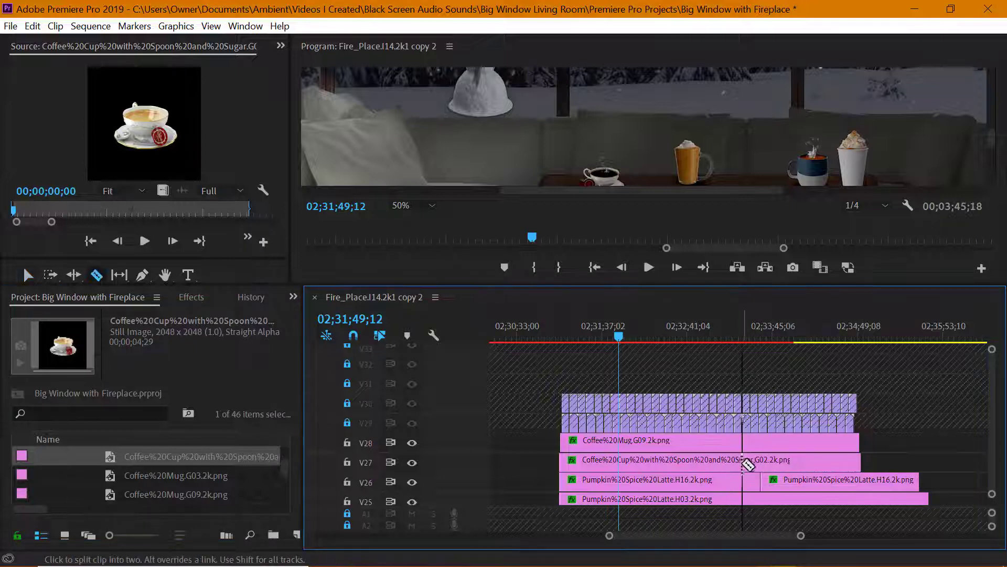
Replace the second part of the V27 cup clip with the Source Monitor image and check the table at 02;34;22;00
{"action": "key", "text": "v"}
{"action": "right_click", "coordinate": [780, 463]}
{"action": "left_click_drag", "start_coordinate": [754, 336], "coordinate": [819, 448]}
{"action": "right_click", "coordinate": [820, 452]}
{"action": "mouse_move", "coordinate": [824, 200]}
{"action": "left_click", "coordinate": [756, 203]}
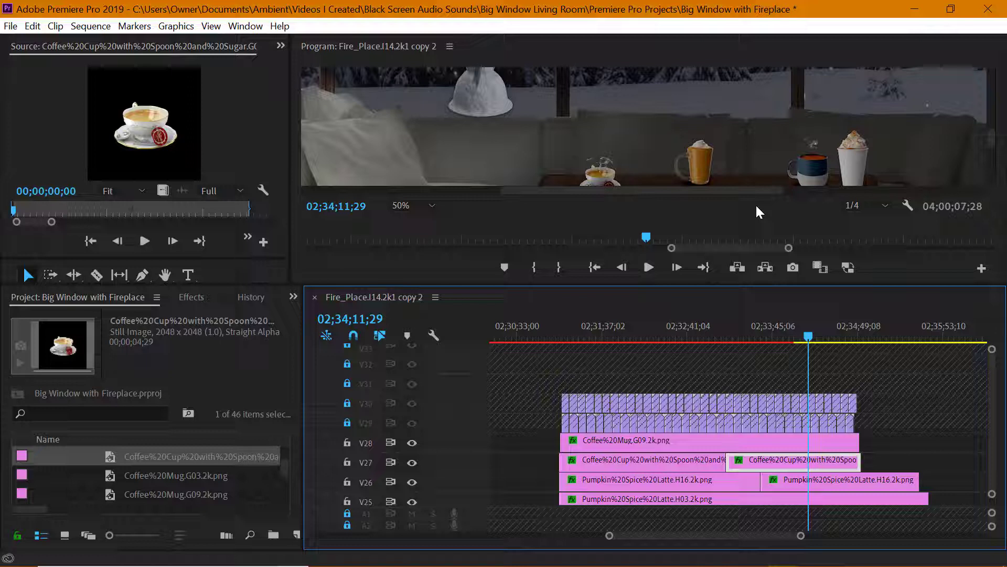
{"action": "mouse_move", "coordinate": [808, 336]}
{"action": "left_mouse_down"}
{"action": "mouse_move", "coordinate": [756, 339]}
{"action": "mouse_move", "coordinate": [841, 341]}
{"action": "mouse_move", "coordinate": [821, 339]}
{"action": "left_mouse_up"}
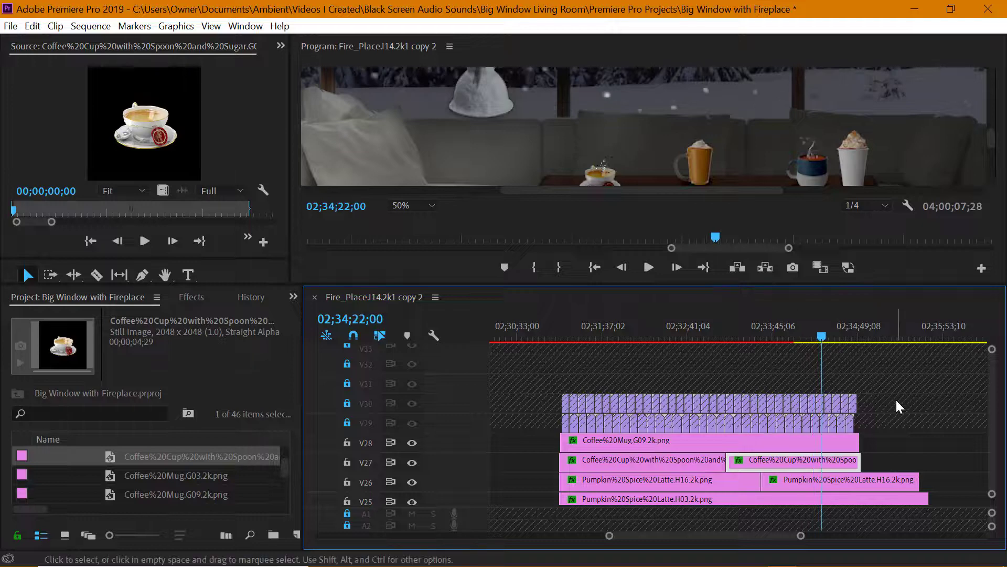
{"action": "left_click", "coordinate": [993, 157]}
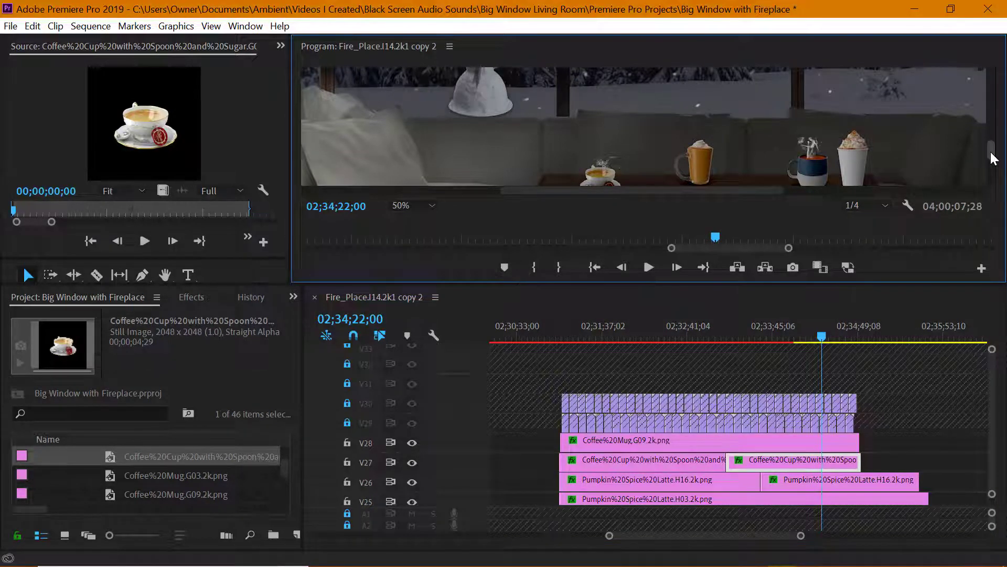
Move the latte mug of the first Pumpkin Spice Latte H16 clip on V26 along the table to position 3165, 1999.5
{"action": "scroll", "coordinate": [993, 157], "scroll_direction": "down", "scroll_amount": 2}
{"action": "left_click", "coordinate": [731, 500]}
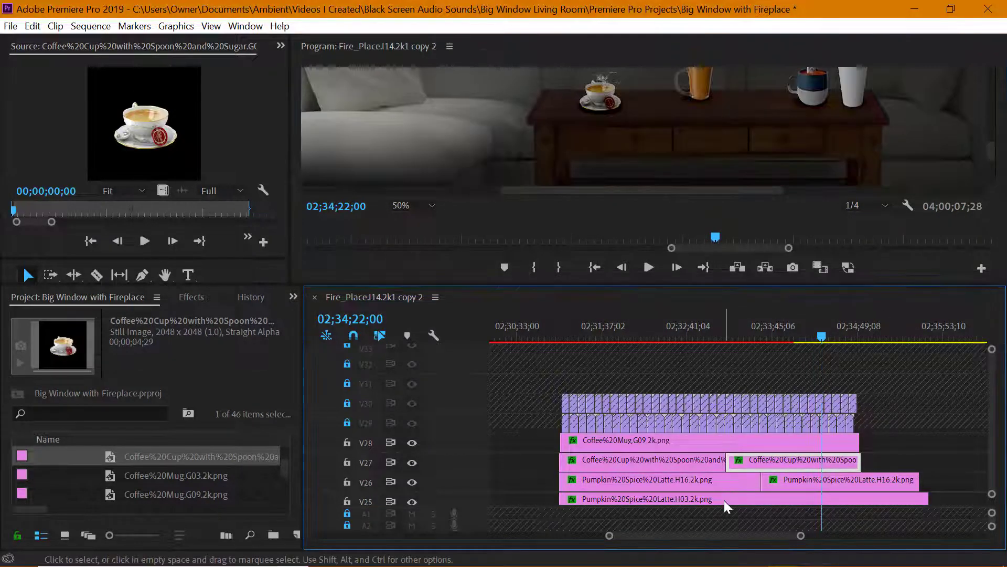
{"action": "left_click", "coordinate": [280, 45]}
{"action": "left_click", "coordinate": [315, 64]}
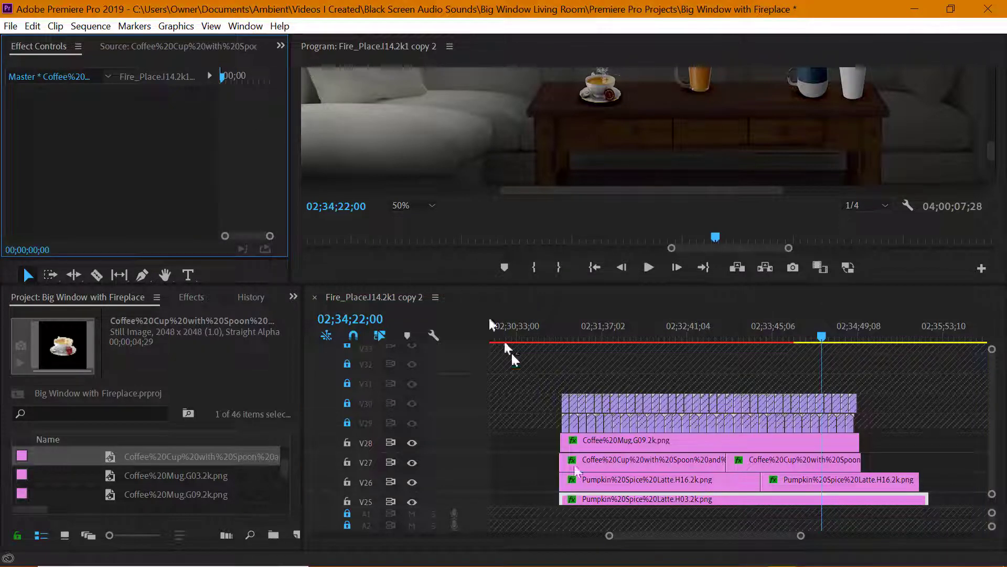
{"action": "left_click", "coordinate": [674, 482]}
{"action": "left_click", "coordinate": [651, 379]}
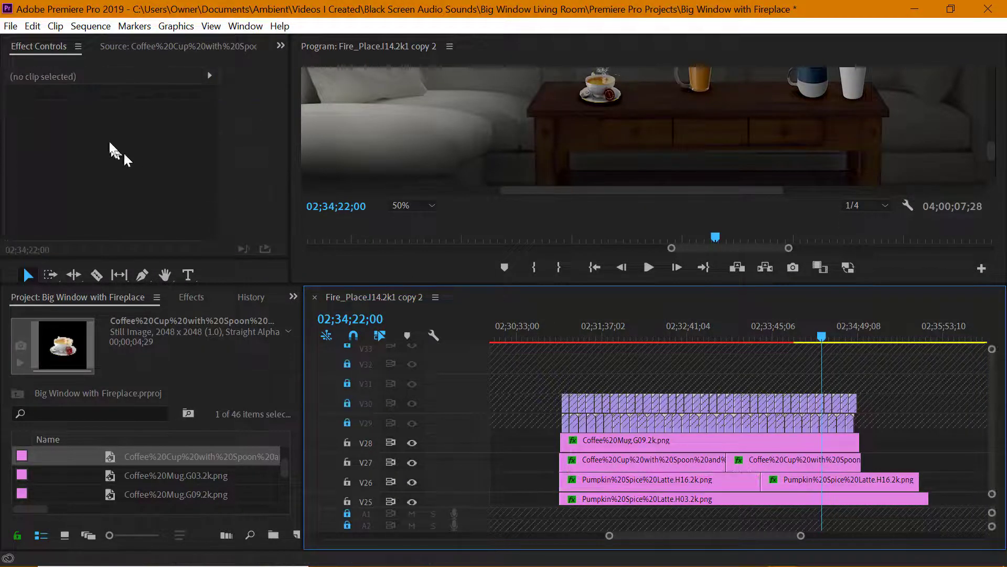
{"action": "left_click", "coordinate": [662, 483]}
{"action": "left_click", "coordinate": [687, 327]}
{"action": "left_click", "coordinate": [87, 127]}
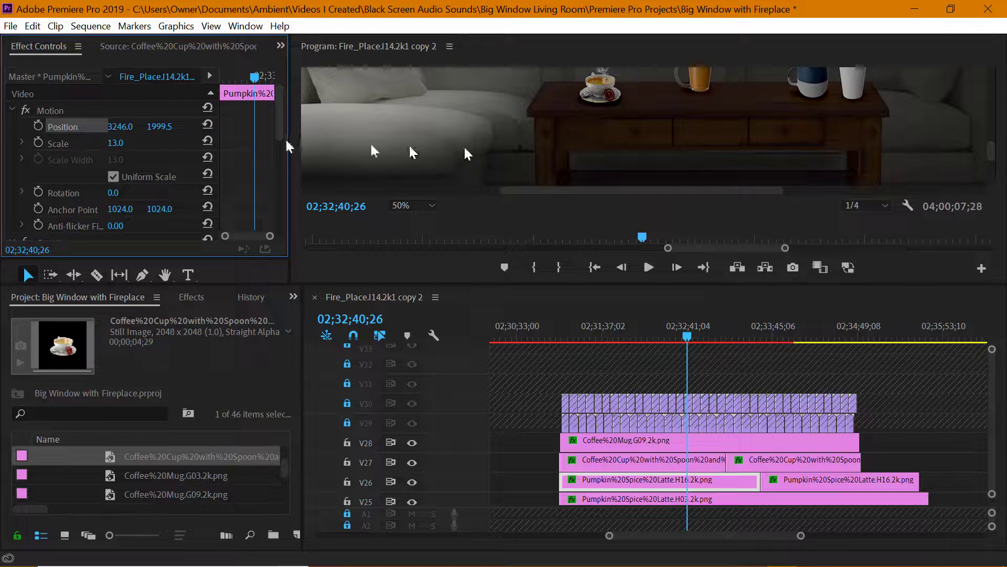
{"action": "left_click", "coordinate": [666, 96]}
{"action": "left_click_drag", "start_coordinate": [640, 87], "coordinate": [644, 87]}
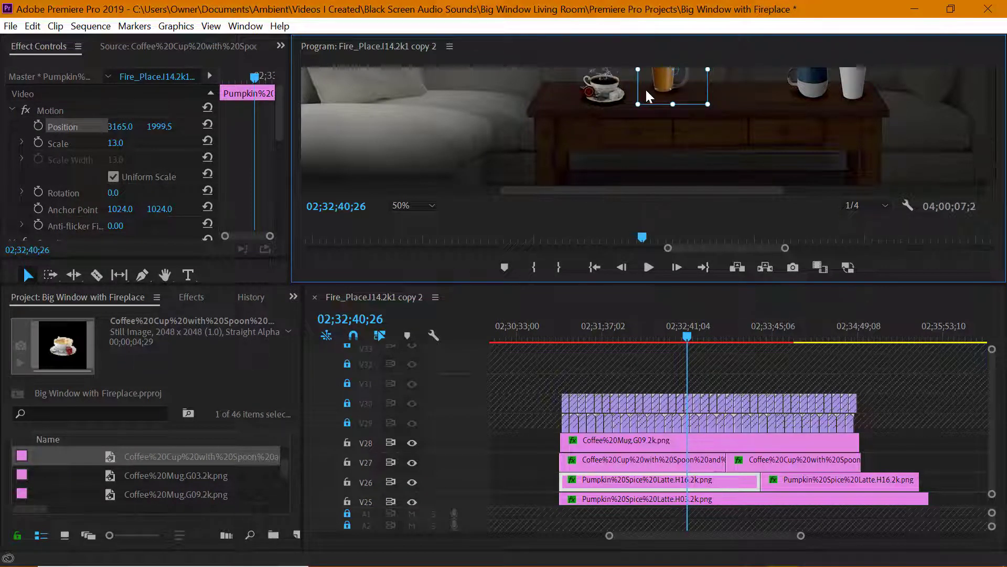
Delete the second latte clip on V26 and extend the first one slightly past the end of the V27 cup clips
{"action": "left_click", "coordinate": [783, 479]}
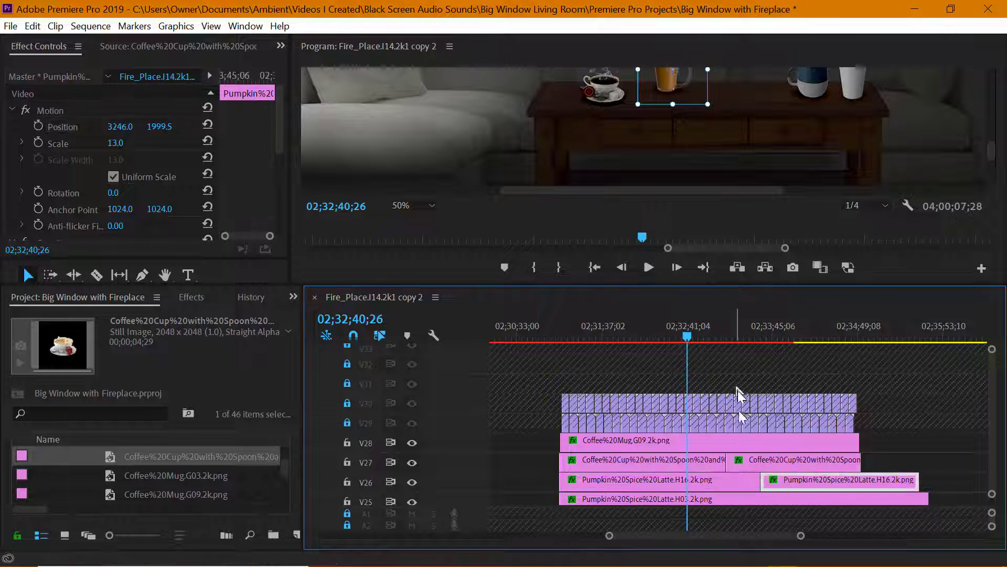
{"action": "key", "text": "Delete"}
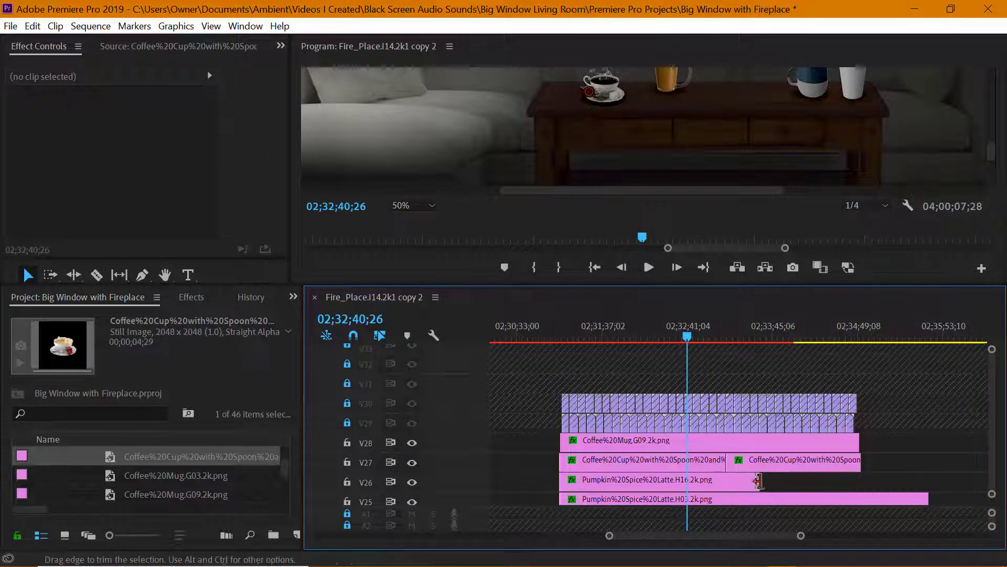
{"action": "left_click_drag", "start_coordinate": [759, 481], "coordinate": [873, 482]}
Split the V26 latte clip at 02;32;40;26 and turn off the Horizontal Flip effect on its second part
{"action": "key", "text": "c"}
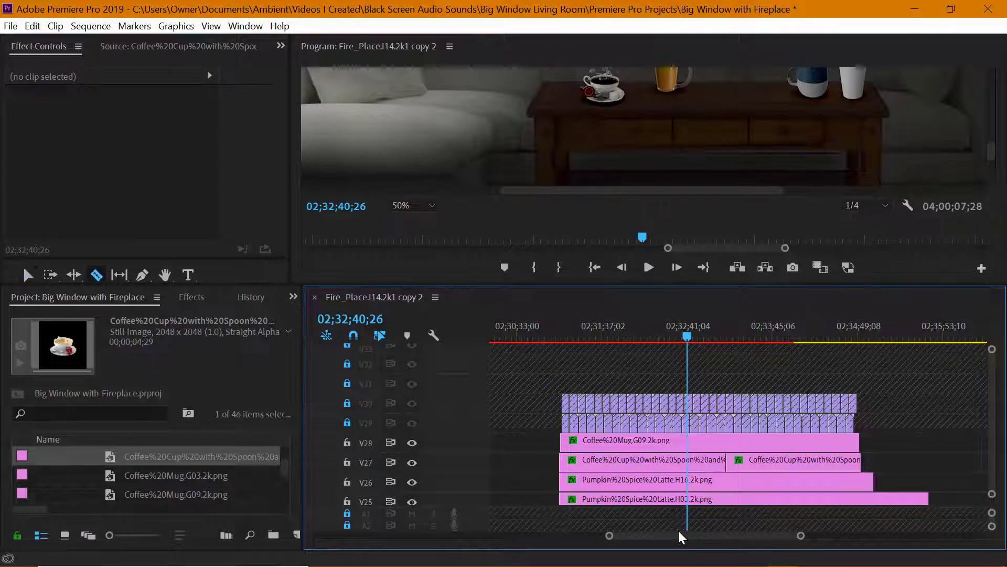
{"action": "left_click", "coordinate": [693, 481]}
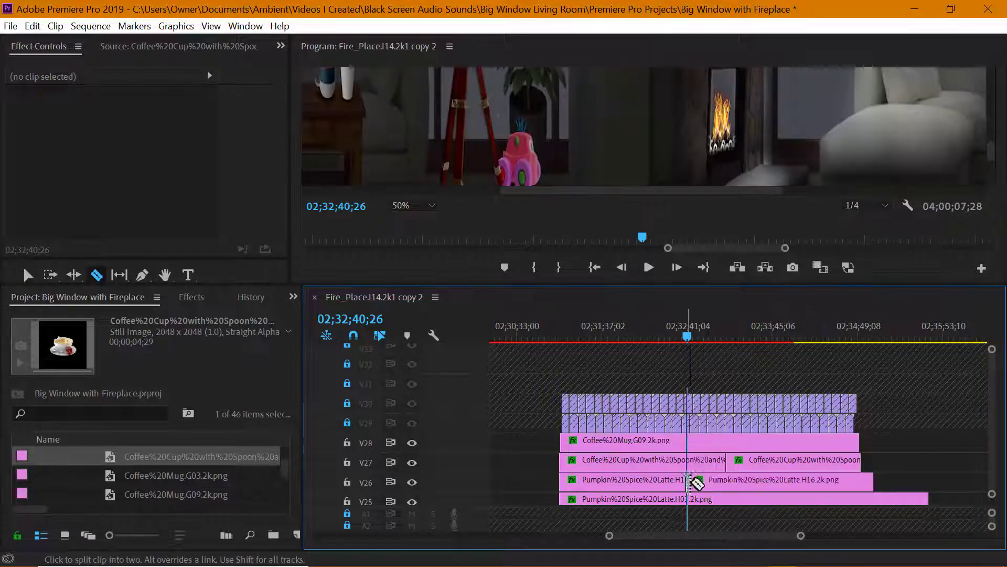
{"action": "key", "text": "v"}
{"action": "left_click", "coordinate": [700, 479]}
{"action": "scroll", "coordinate": [23, 192], "scroll_direction": "down", "scroll_amount": 6}
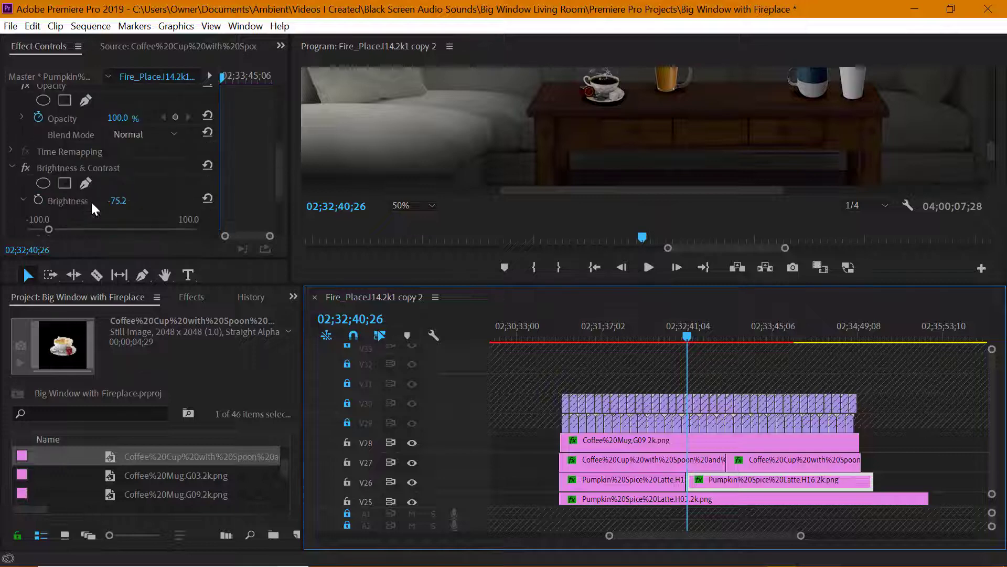
{"action": "left_click", "coordinate": [23, 192]}
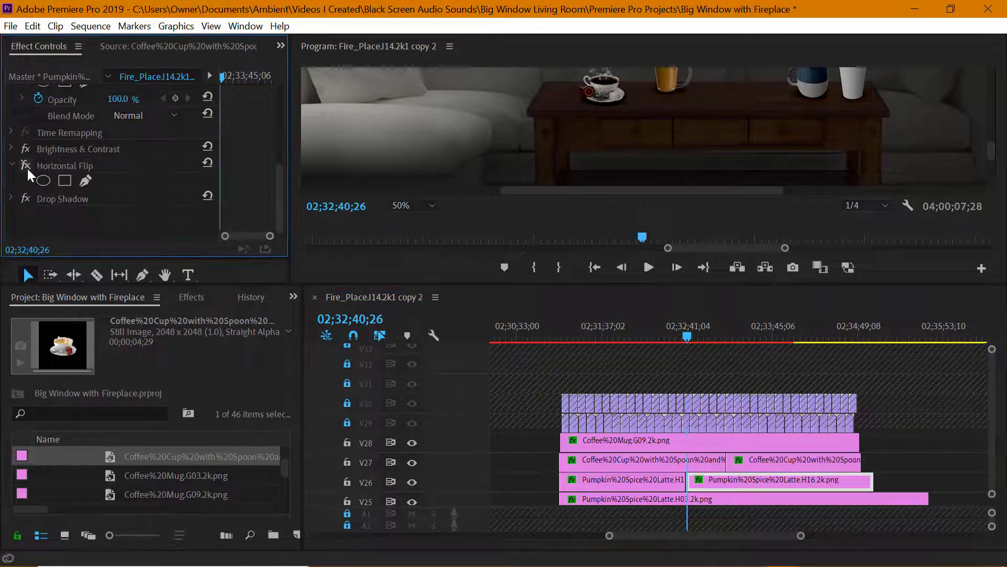
{"action": "left_click", "coordinate": [26, 165]}
At 02;32;53;25, move the V25 Pumpkin Spice Latte H03 cup between the latte mug and blue mug, at position 3447, 1999.5
{"action": "left_click", "coordinate": [705, 339]}
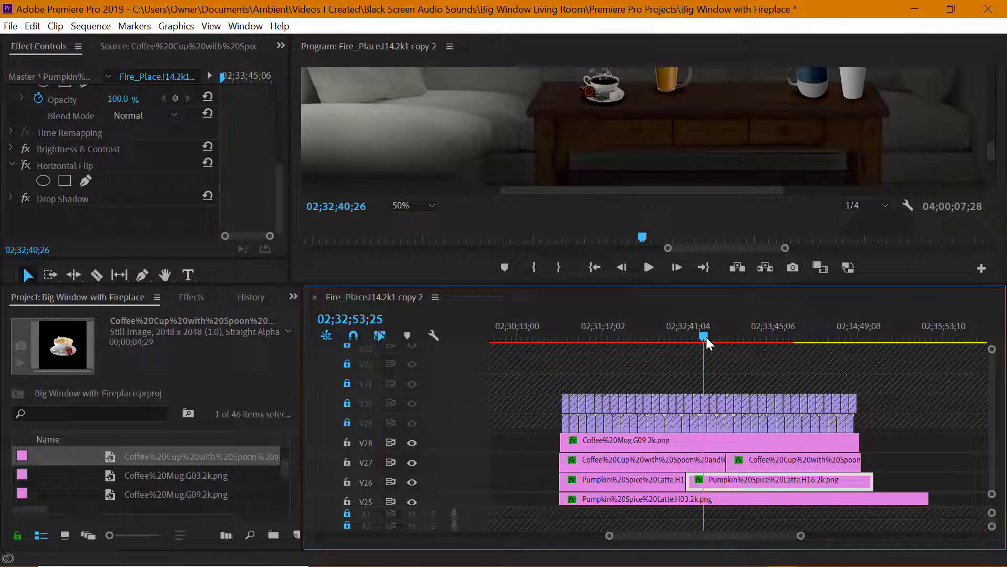
{"action": "left_click", "coordinate": [750, 501]}
{"action": "left_click", "coordinate": [77, 130]}
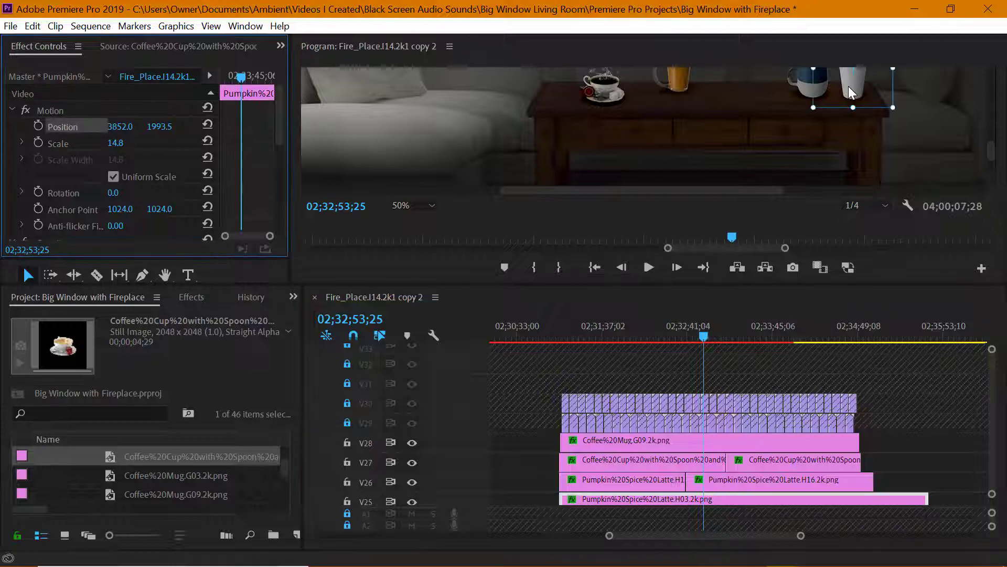
{"action": "left_click_drag", "start_coordinate": [848, 86], "coordinate": [745, 85]}
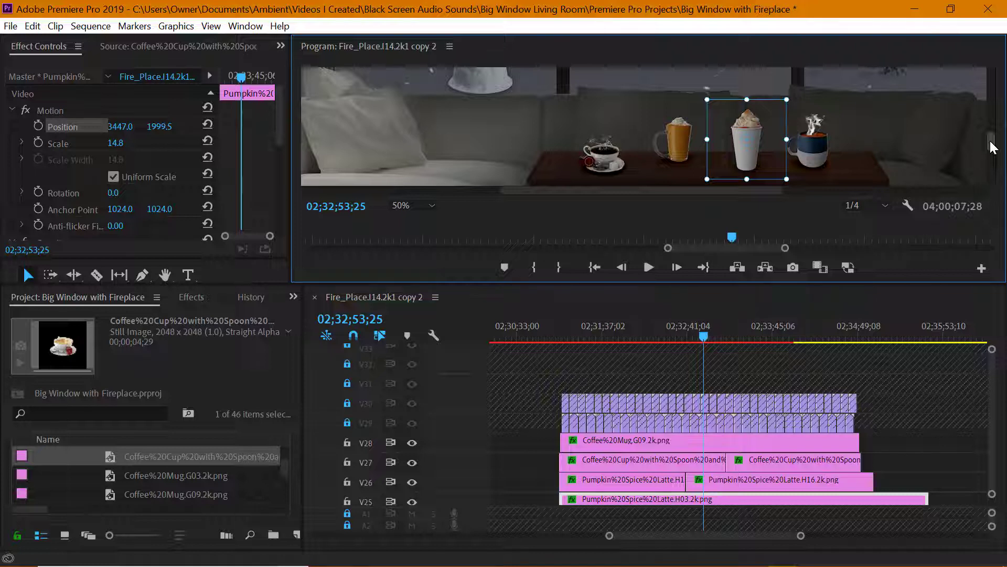
Scale the V25 Pumpkin Spice Latte H03 cup down to 14.2 and lock all the video tracks
{"action": "left_click_drag", "start_coordinate": [785, 104], "coordinate": [783, 105]}
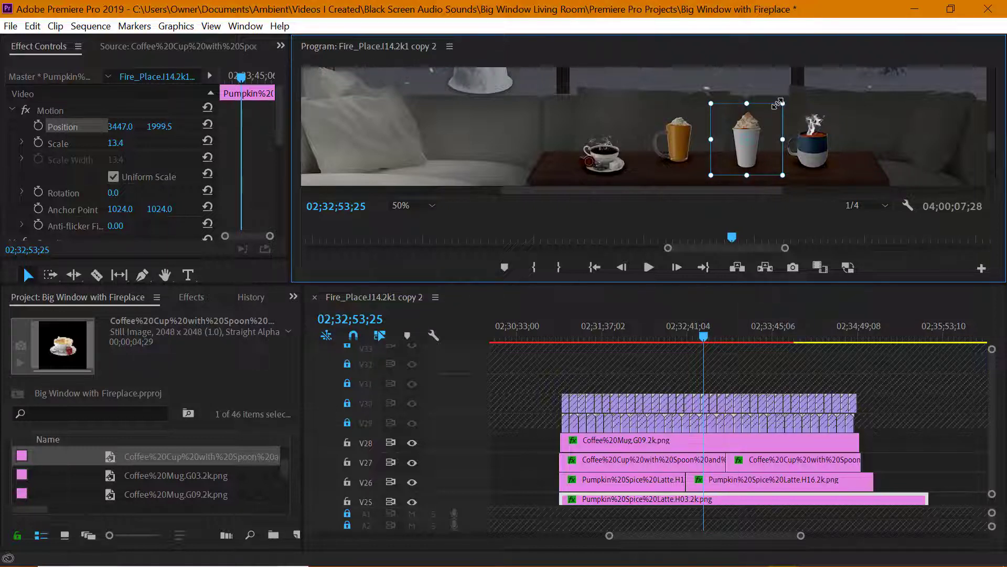
{"action": "left_click_drag", "start_coordinate": [780, 103], "coordinate": [784, 102]}
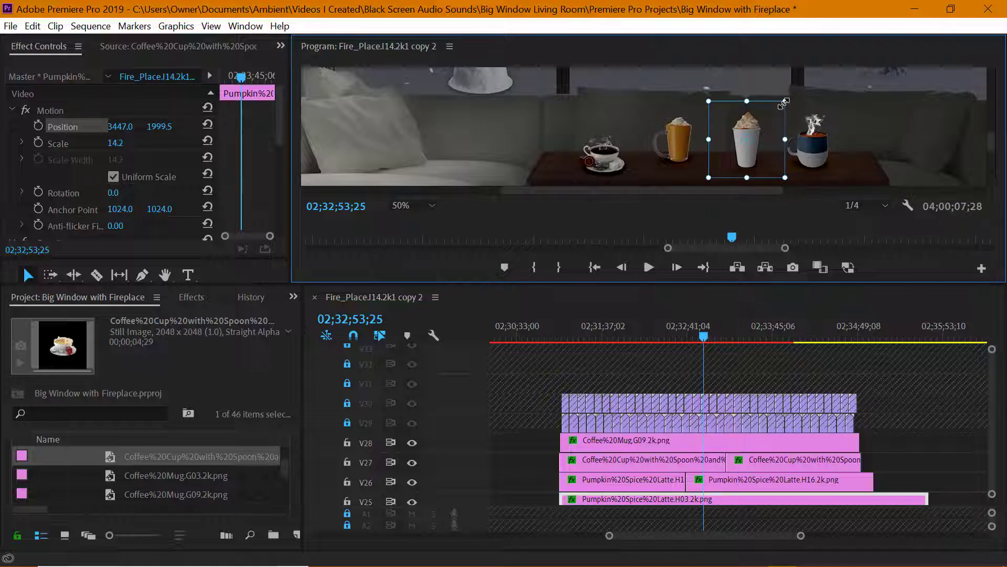
{"action": "left_click", "coordinate": [347, 442], "text": "shift"}
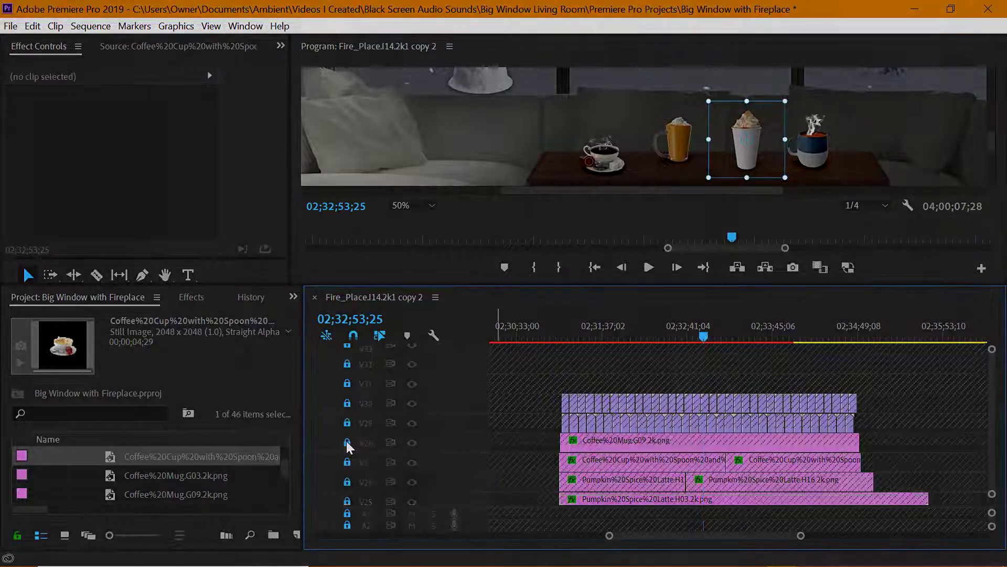